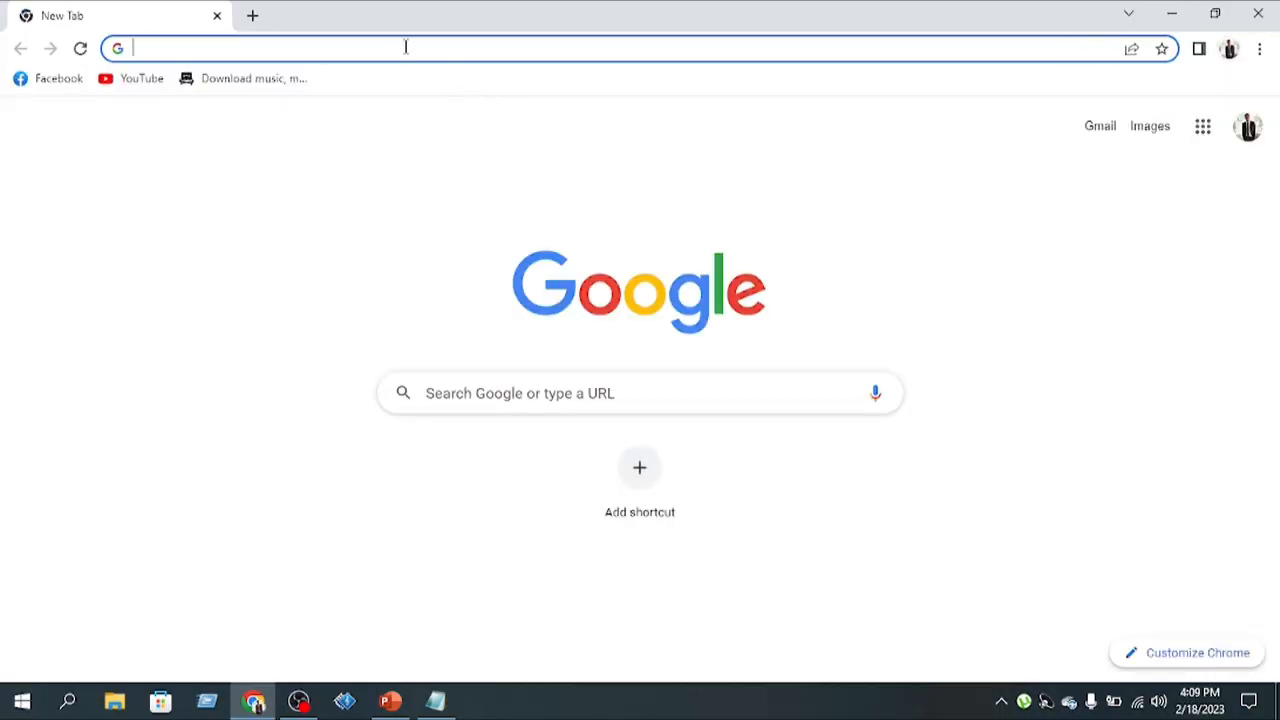
# Search the web for "cite this for me" and open the Cite This For Me reference generator site
pyautogui.write('ci')
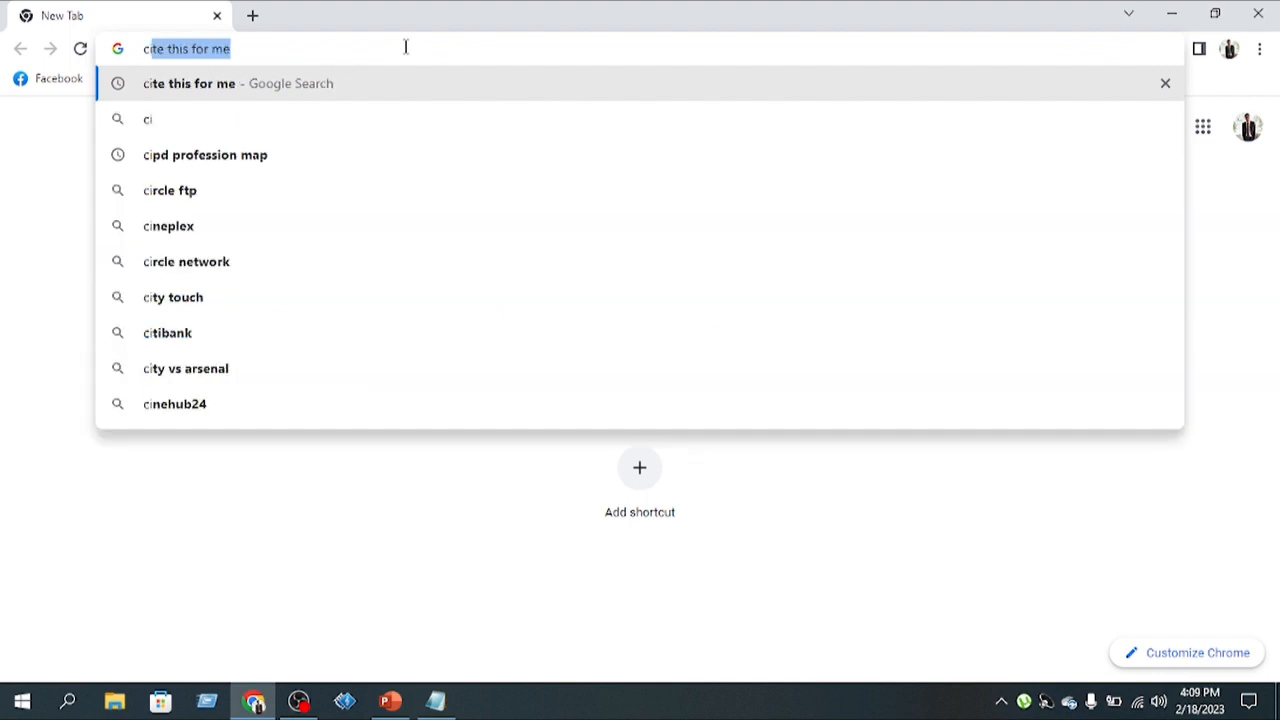
pyautogui.write('t')
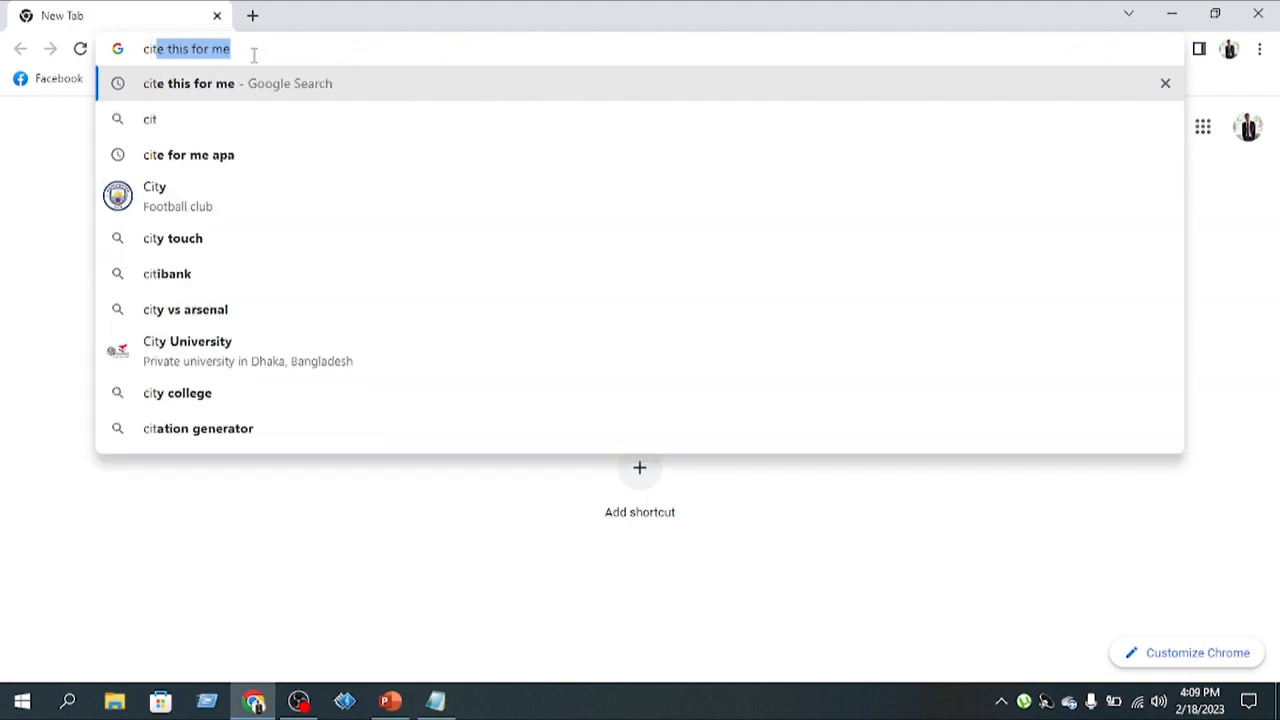
pyautogui.press('Right')
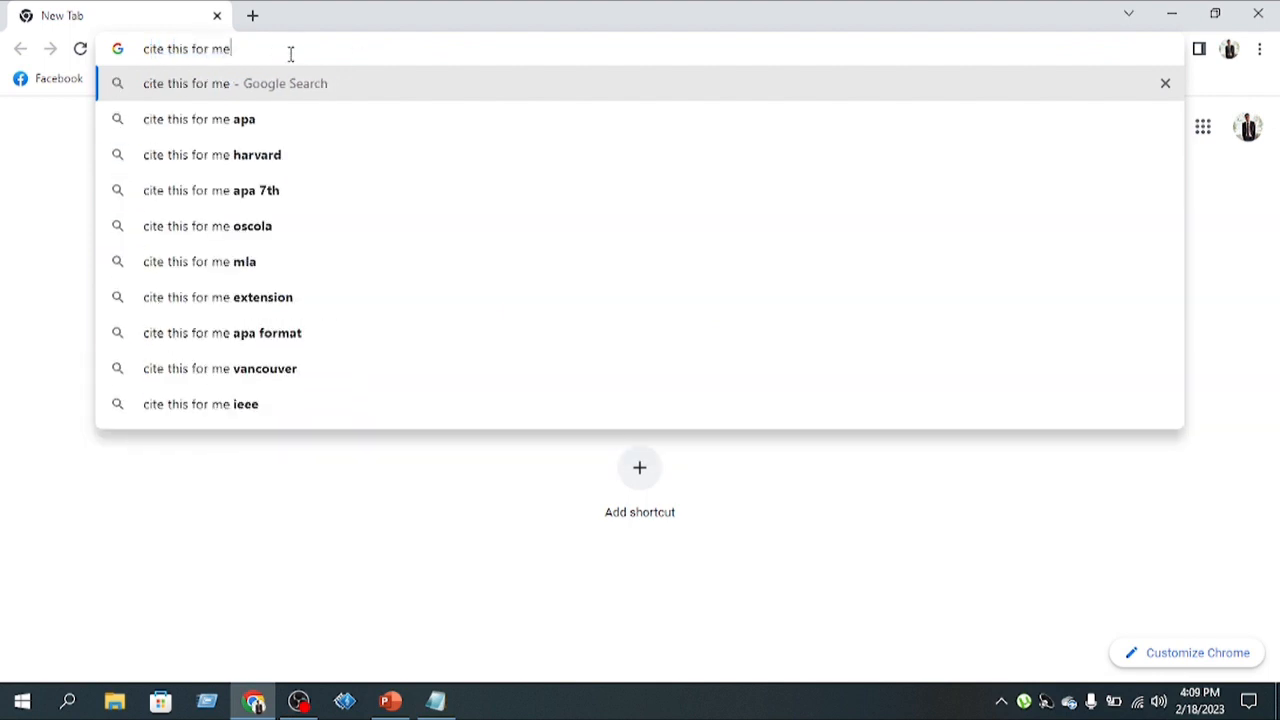
pyautogui.press('Return')
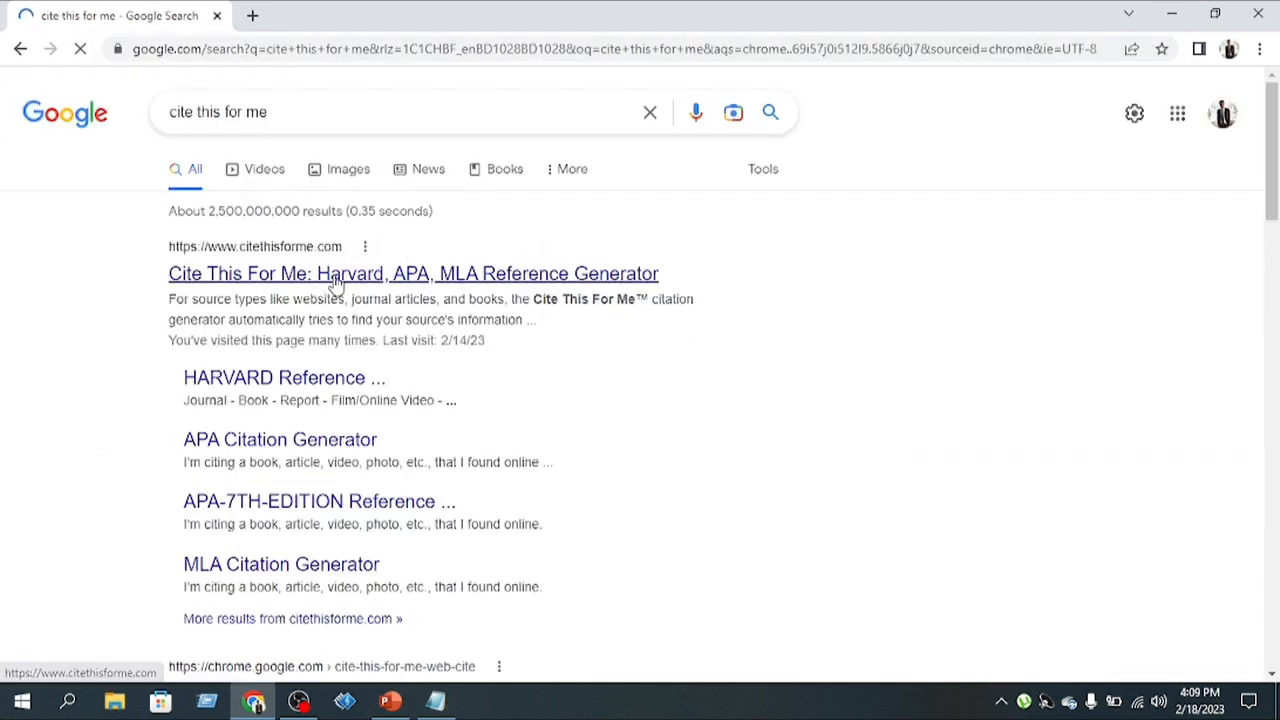
pyautogui.click(283, 276)
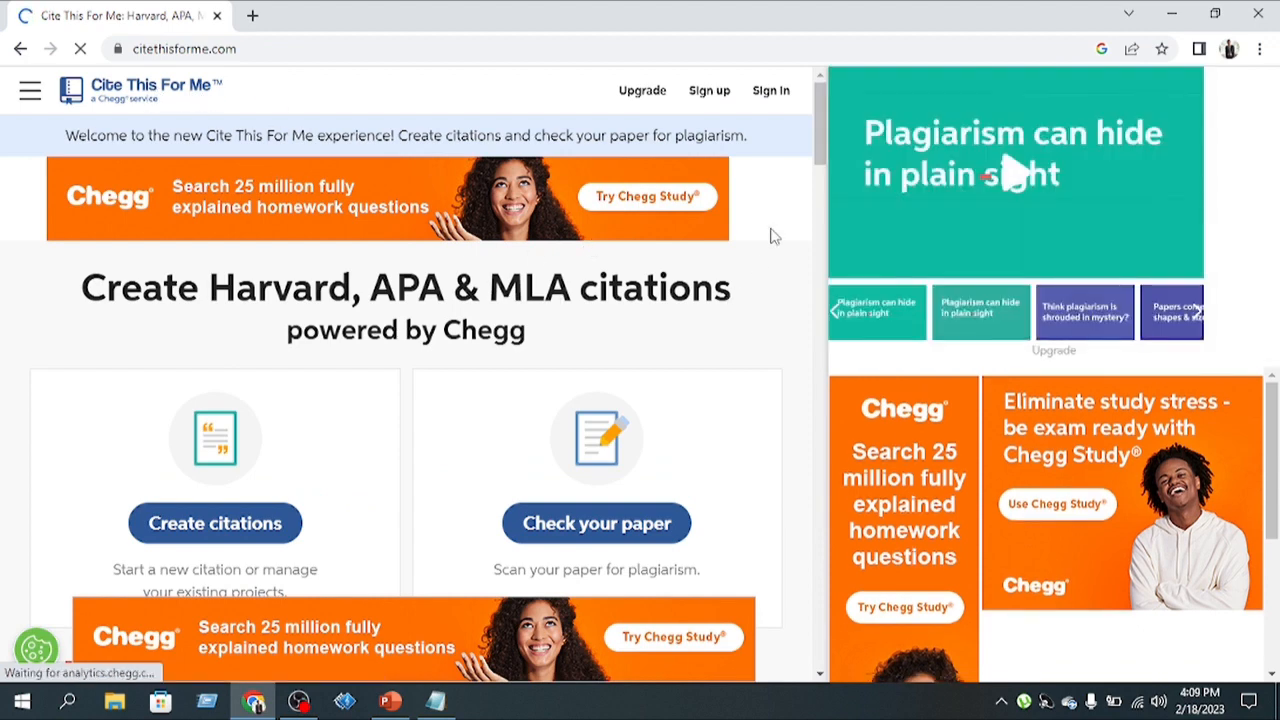
# Sign in to Cite This For Me with the Google account
pyautogui.click(770, 92)
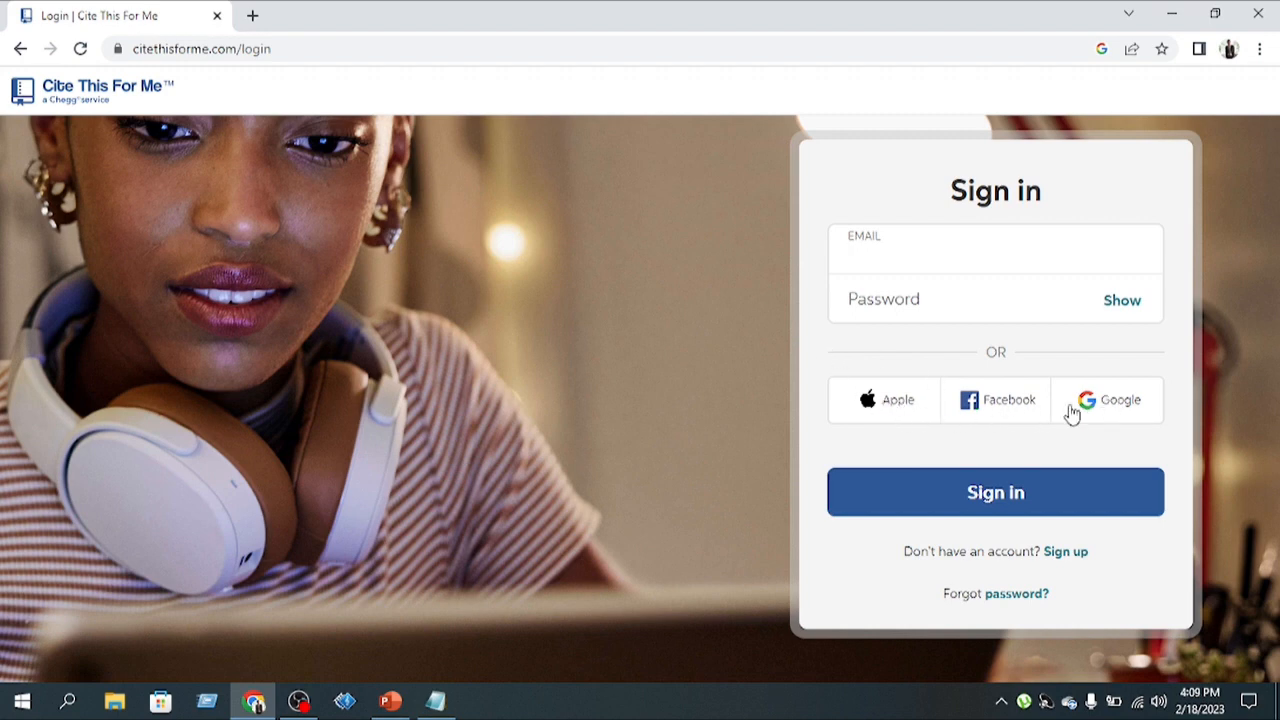
pyautogui.click(1094, 410)
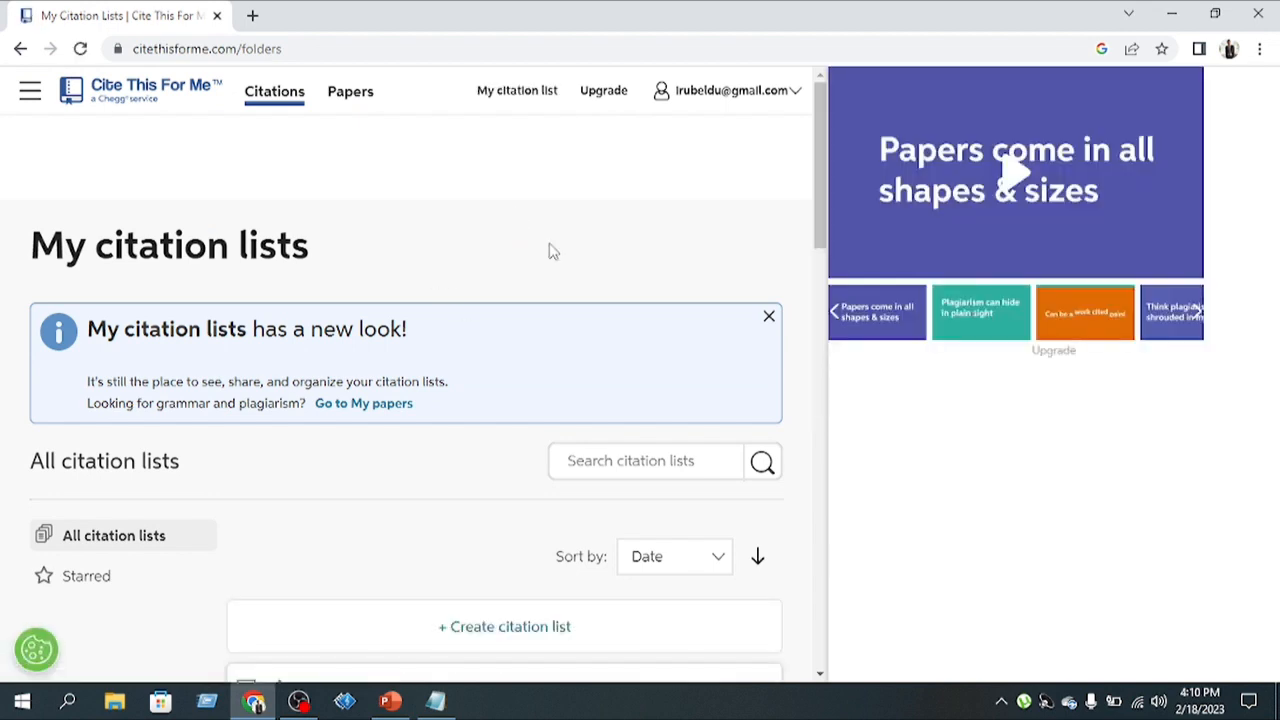
# Create a new citation list named "AS 1" with the Harvard 1 citation style
pyautogui.click(746, 100)
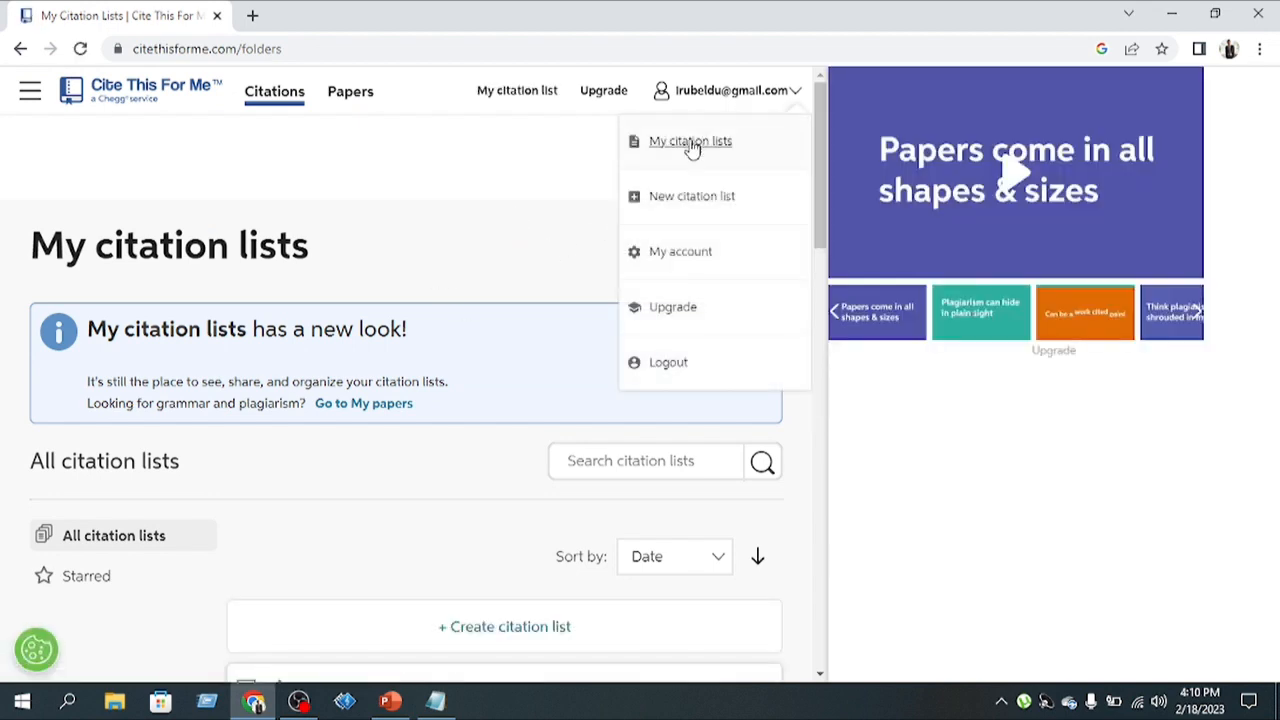
pyautogui.click(669, 198)
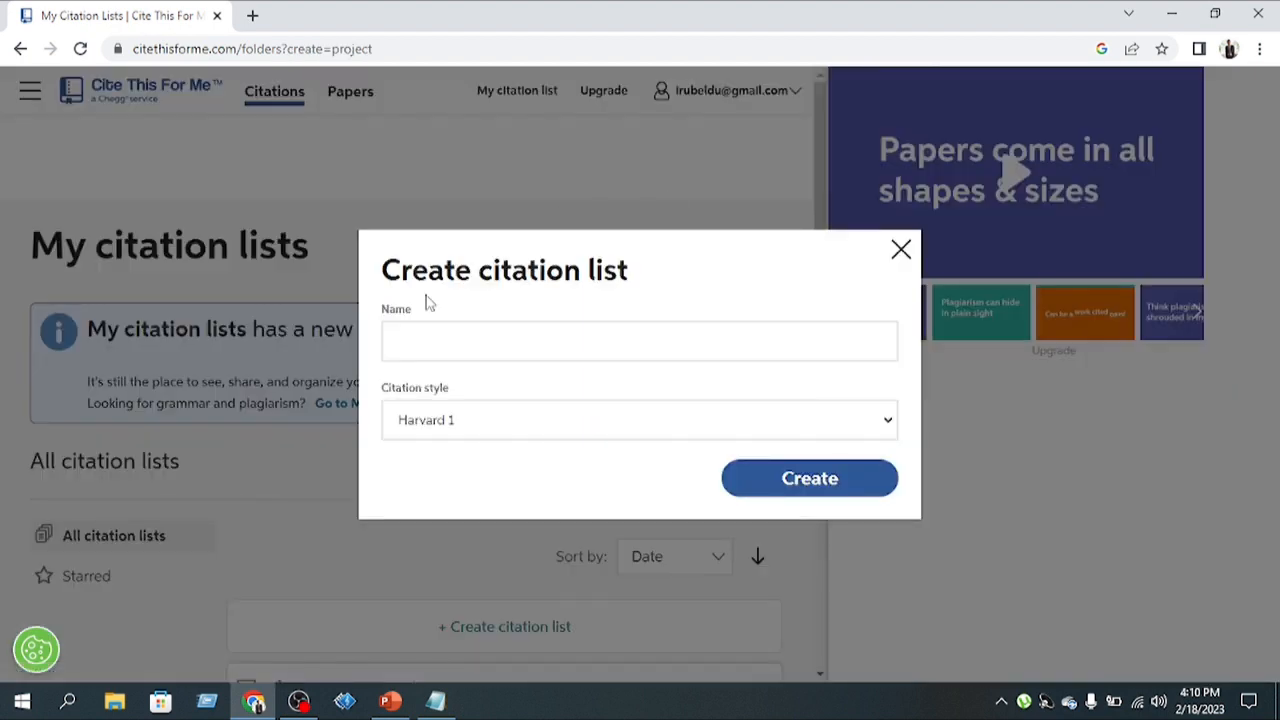
pyautogui.click(467, 341)
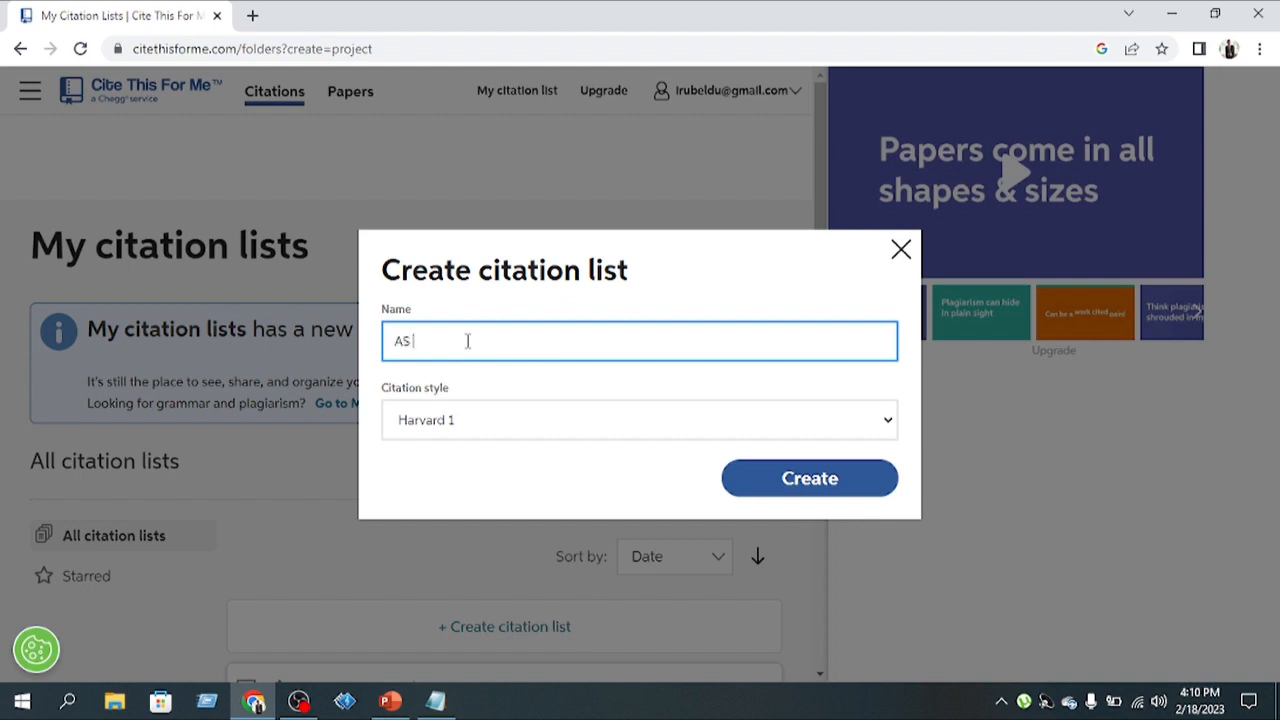
pyautogui.click(487, 421)
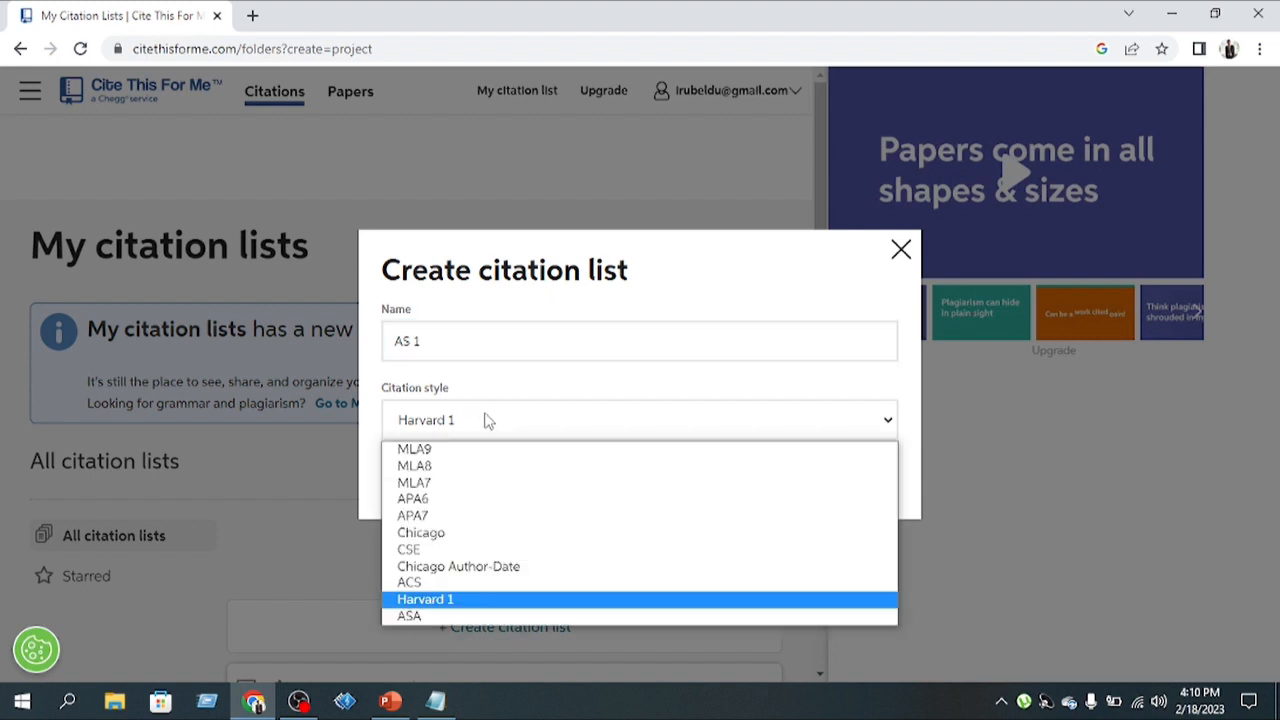
pyautogui.click(453, 600)
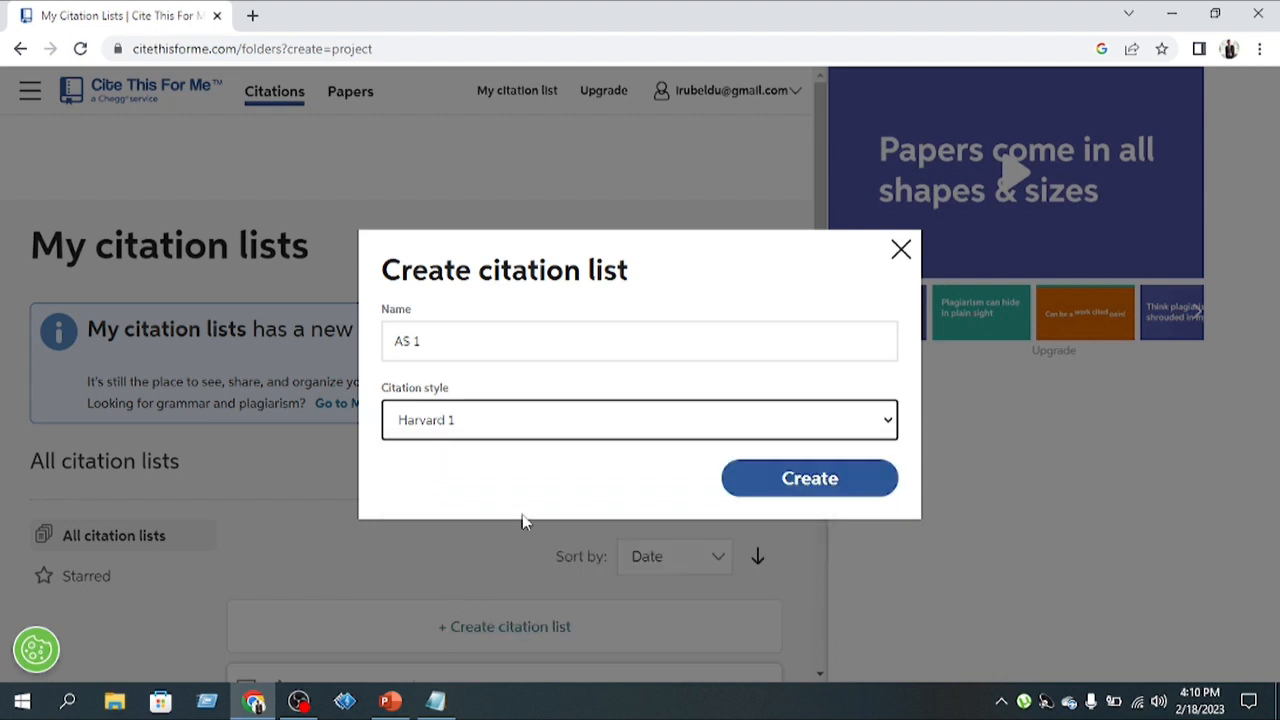
pyautogui.click(808, 480)
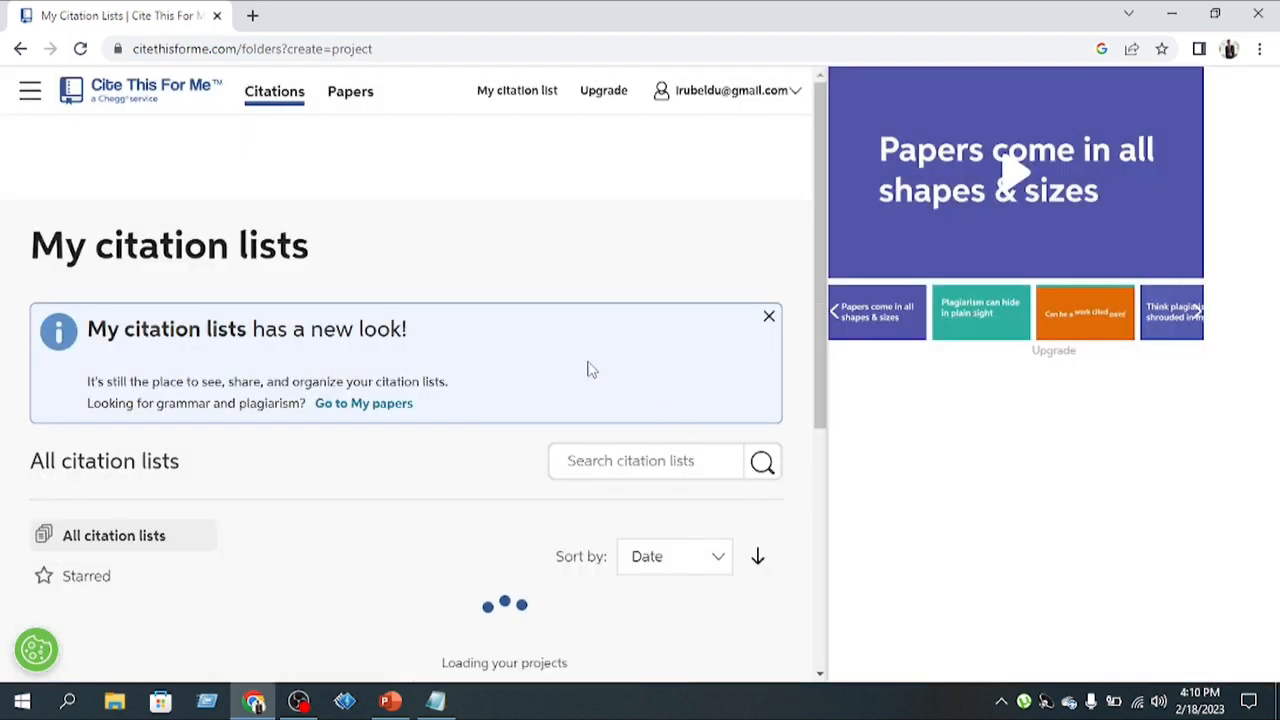
# Open the AS 1 citation list and start creating a citation in it
pyautogui.scroll(-1, 500, 356)
pyautogui.scroll(-2, 463, 356)
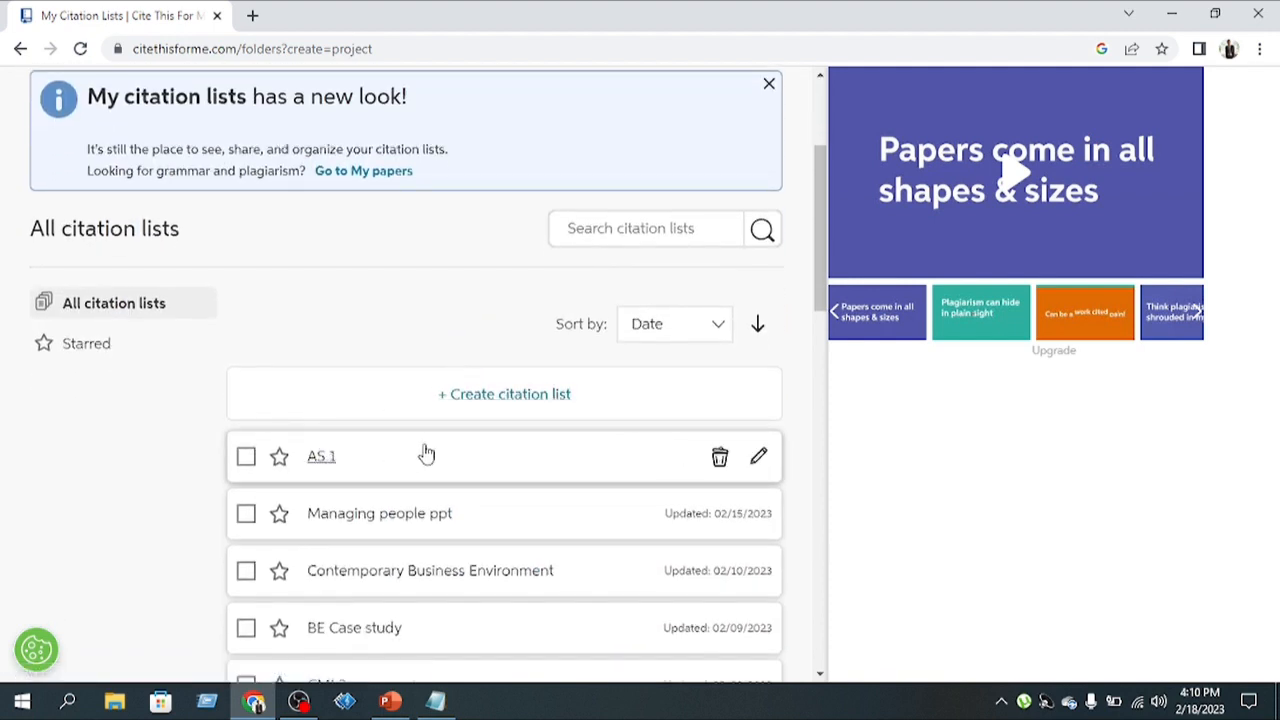
pyautogui.click(321, 458)
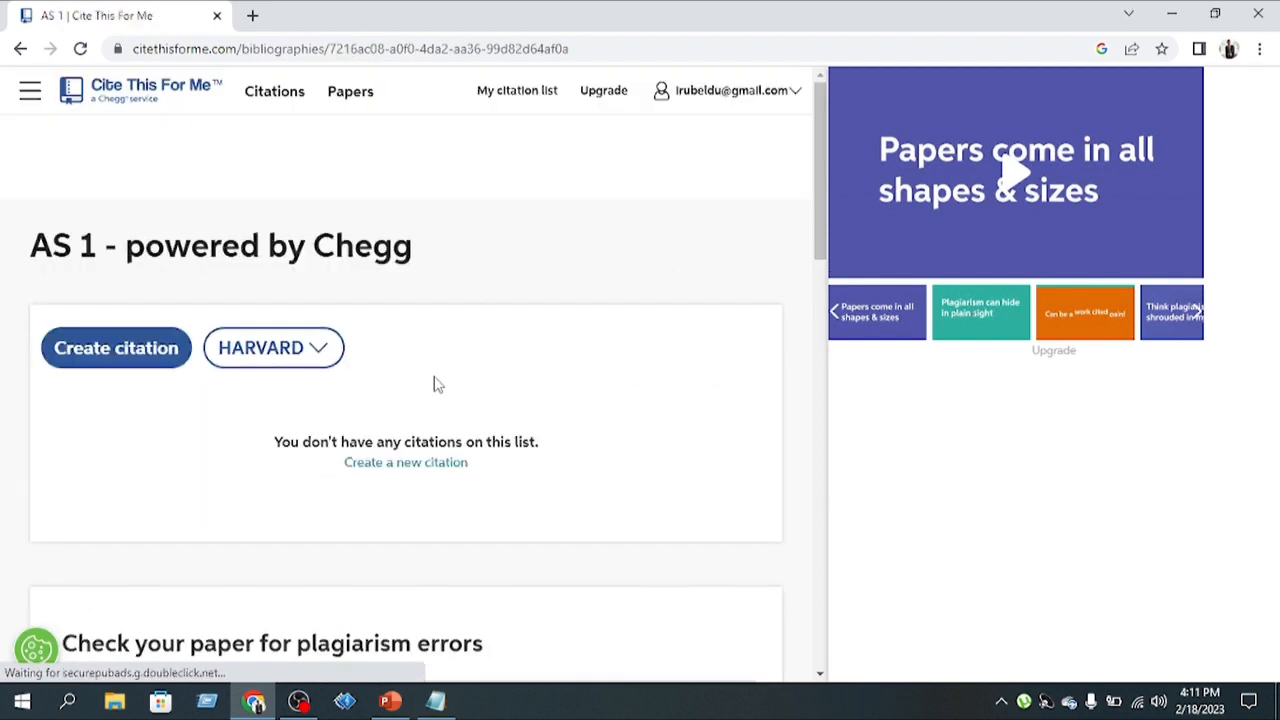
pyautogui.scroll(-2, 175, 470)
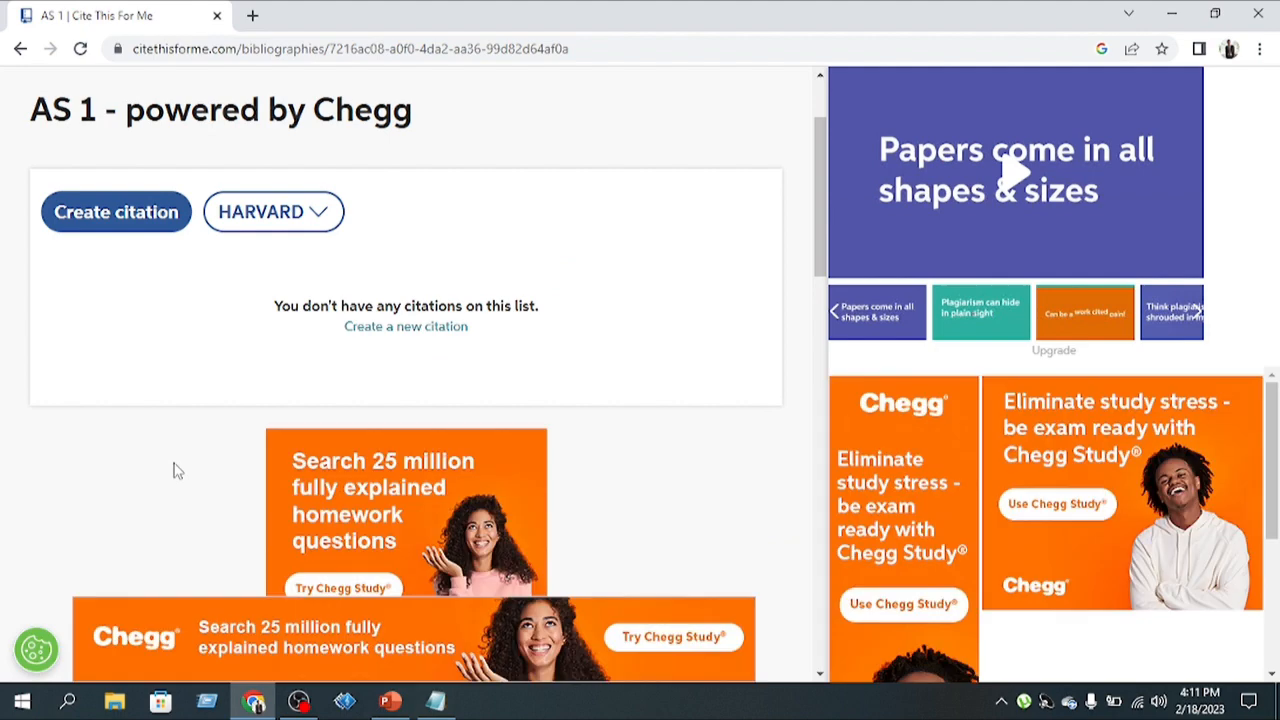
pyautogui.click(120, 218)
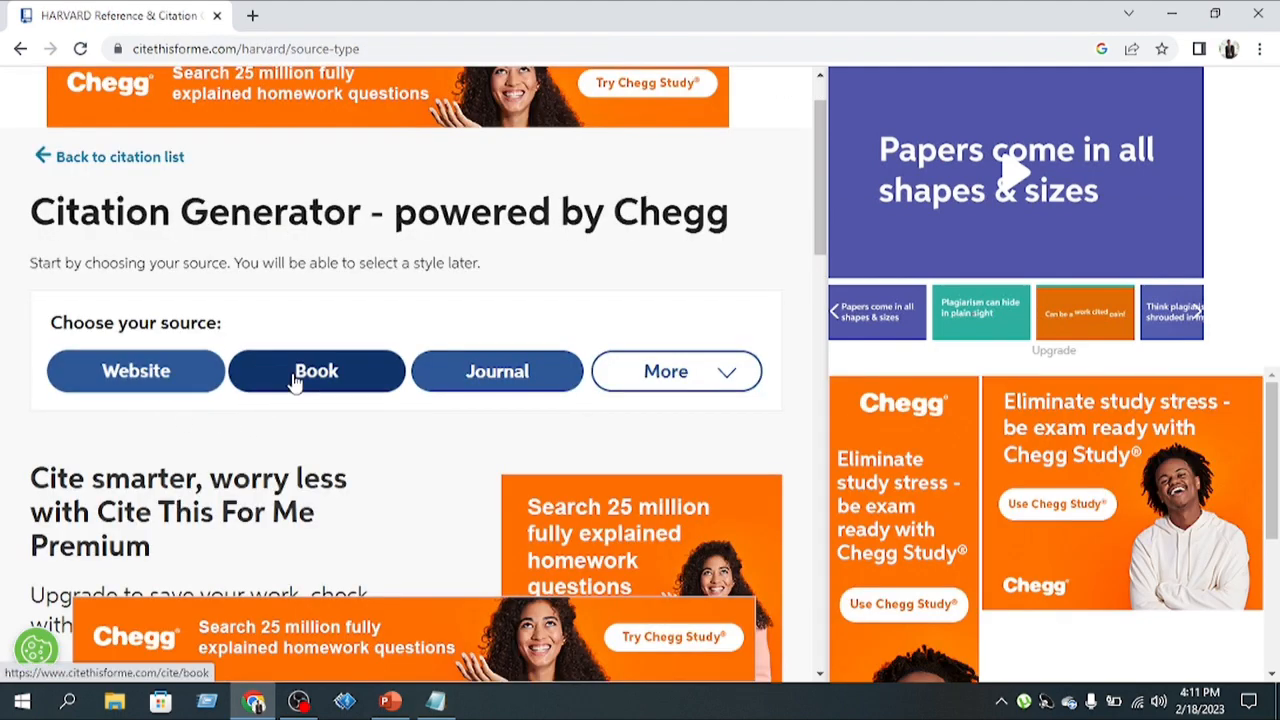
# Look through the additional source types offered besides Website, Book and Journal, then close the list
pyautogui.click(716, 388)
pyautogui.scroll(-3, 689, 437)
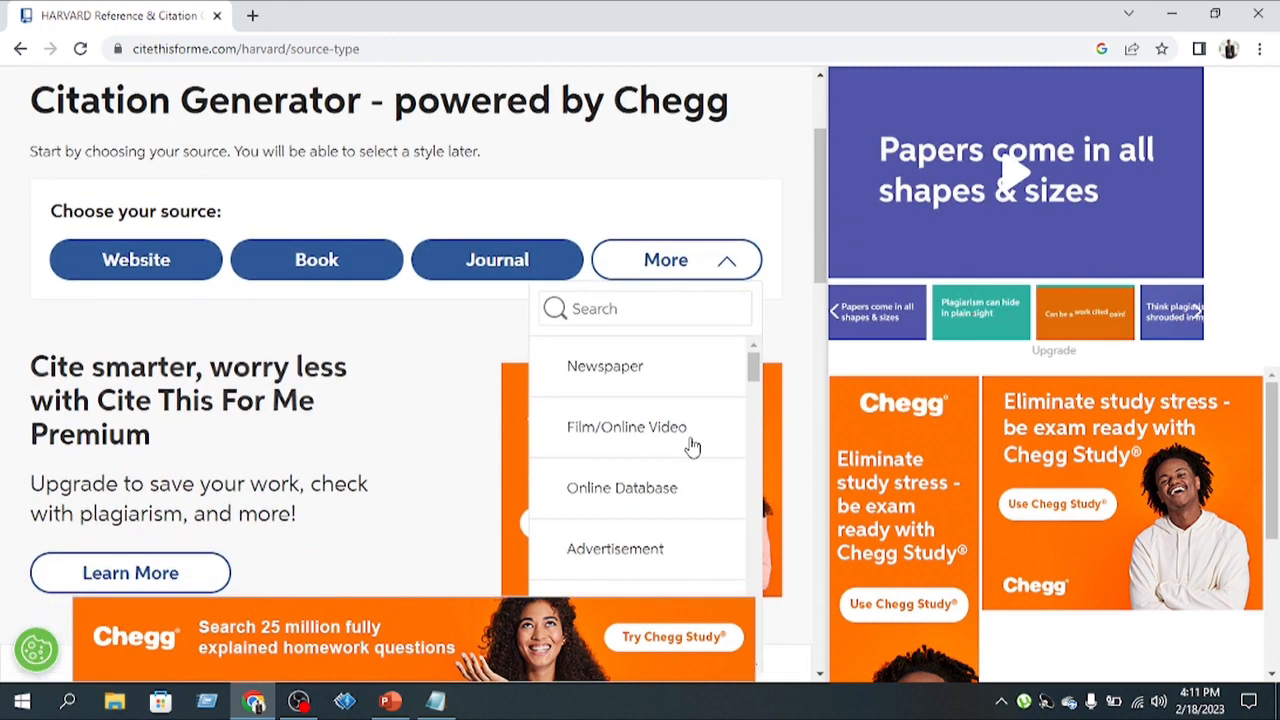
pyautogui.scroll(3, 690, 446)
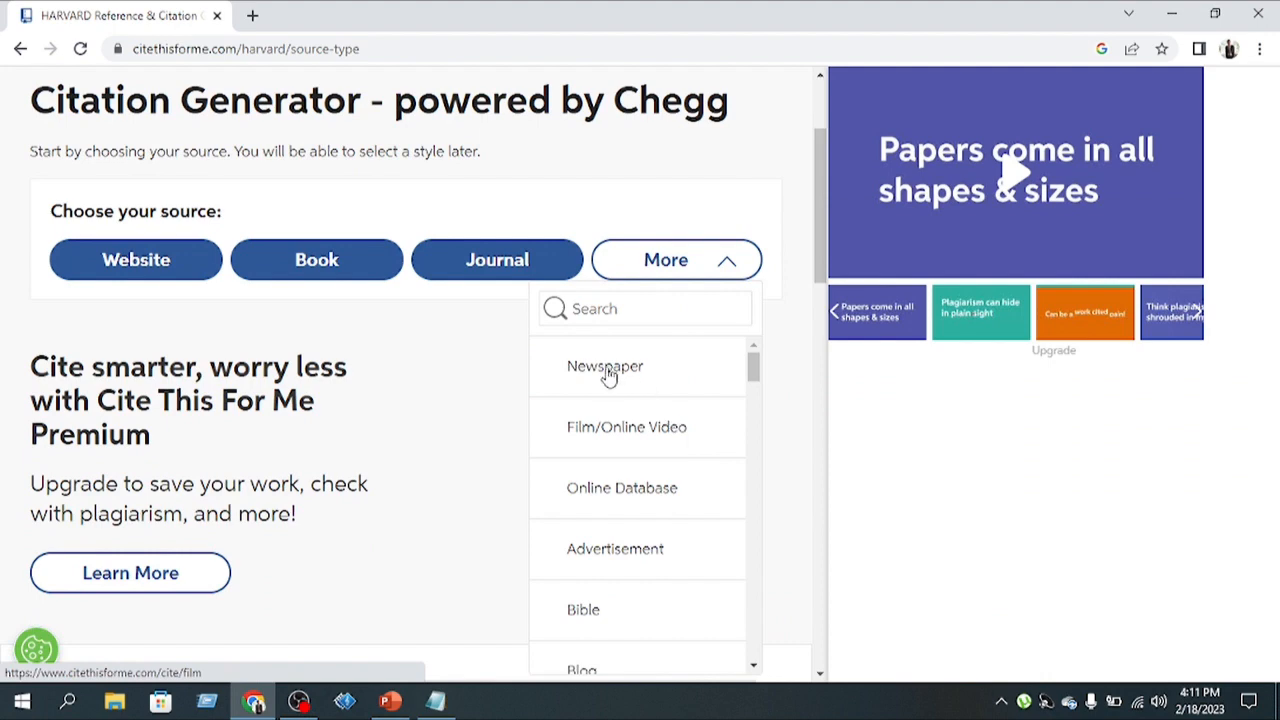
pyautogui.scroll(-1, 622, 437)
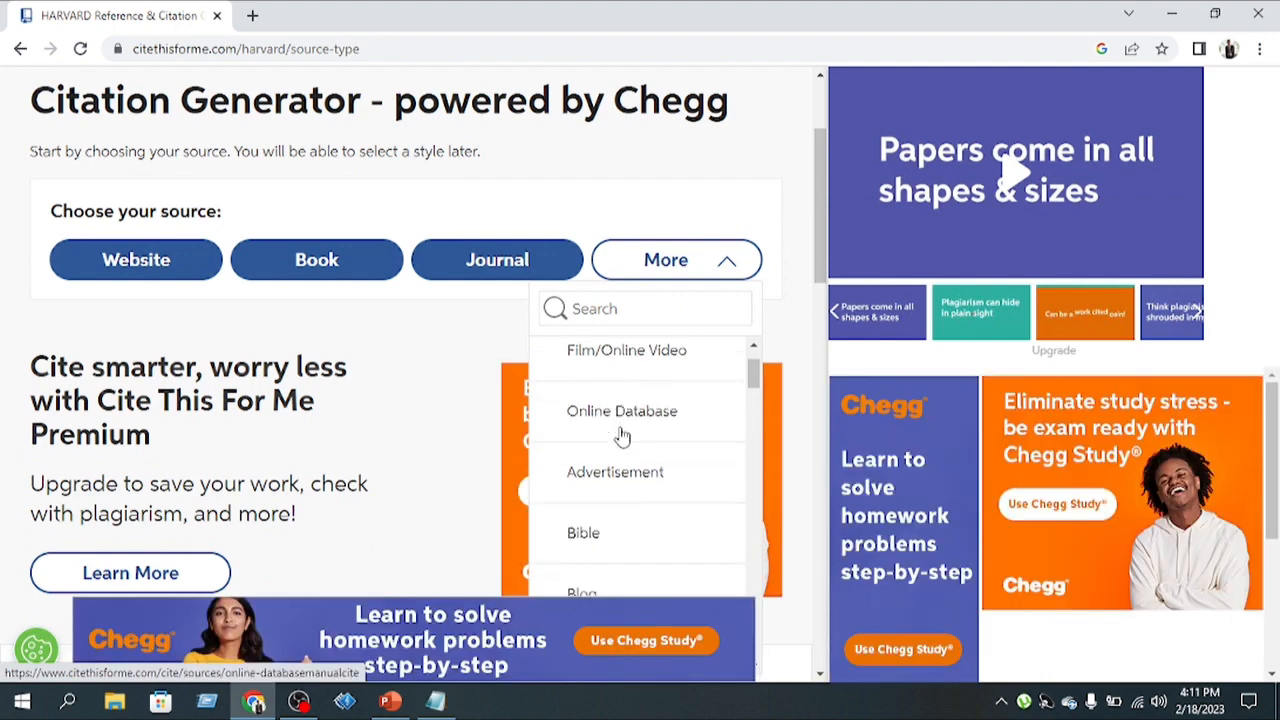
pyautogui.scroll(-1, 607, 420)
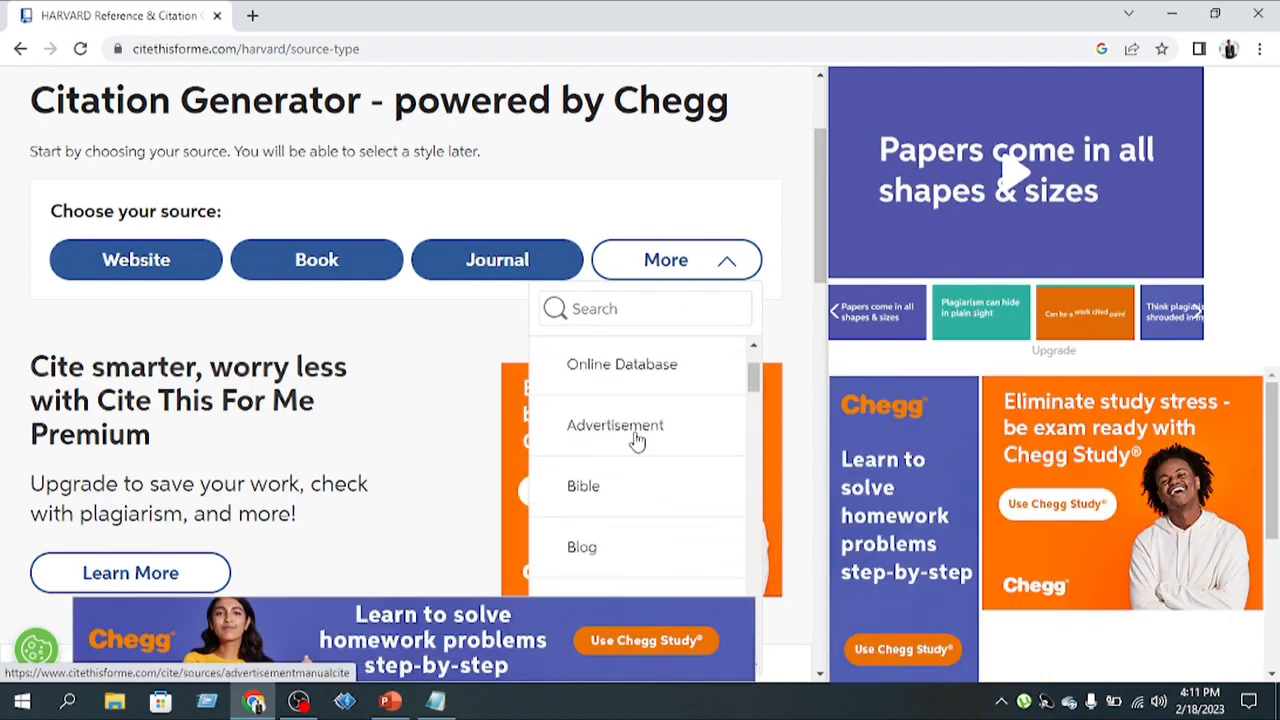
pyautogui.scroll(-1, 636, 440)
pyautogui.scroll(-4, 596, 427)
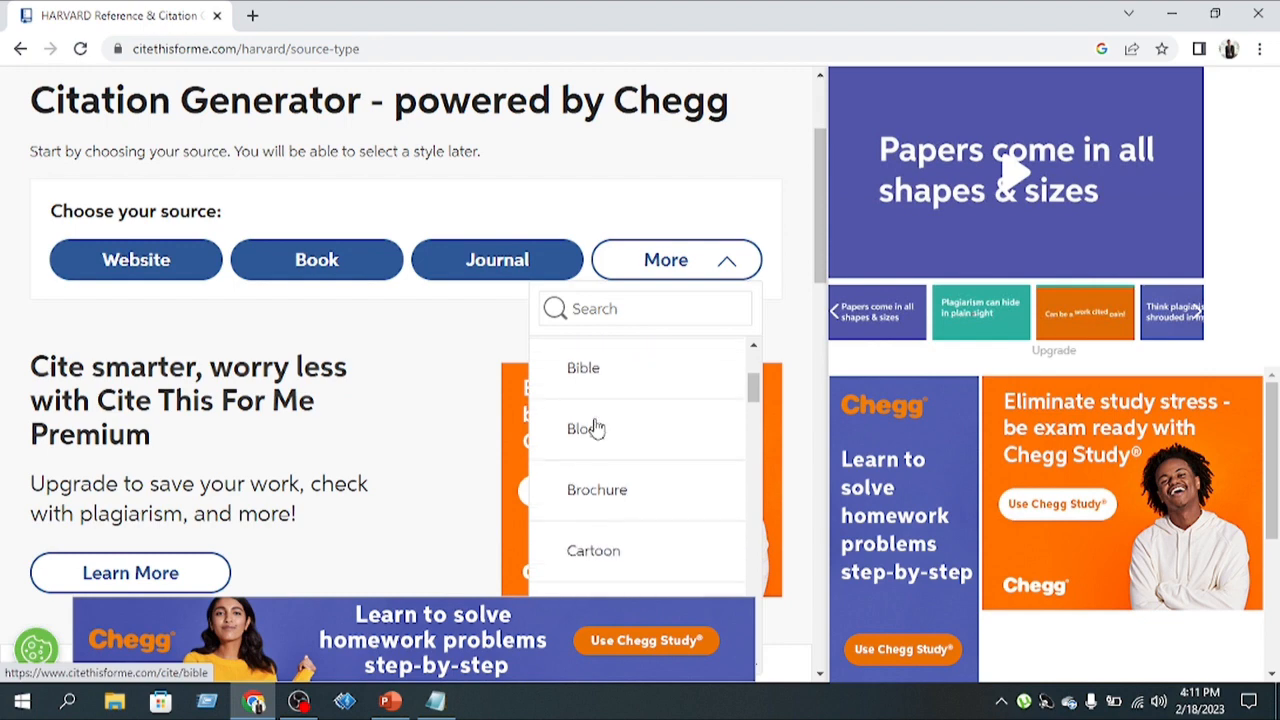
pyautogui.scroll(-8, 620, 478)
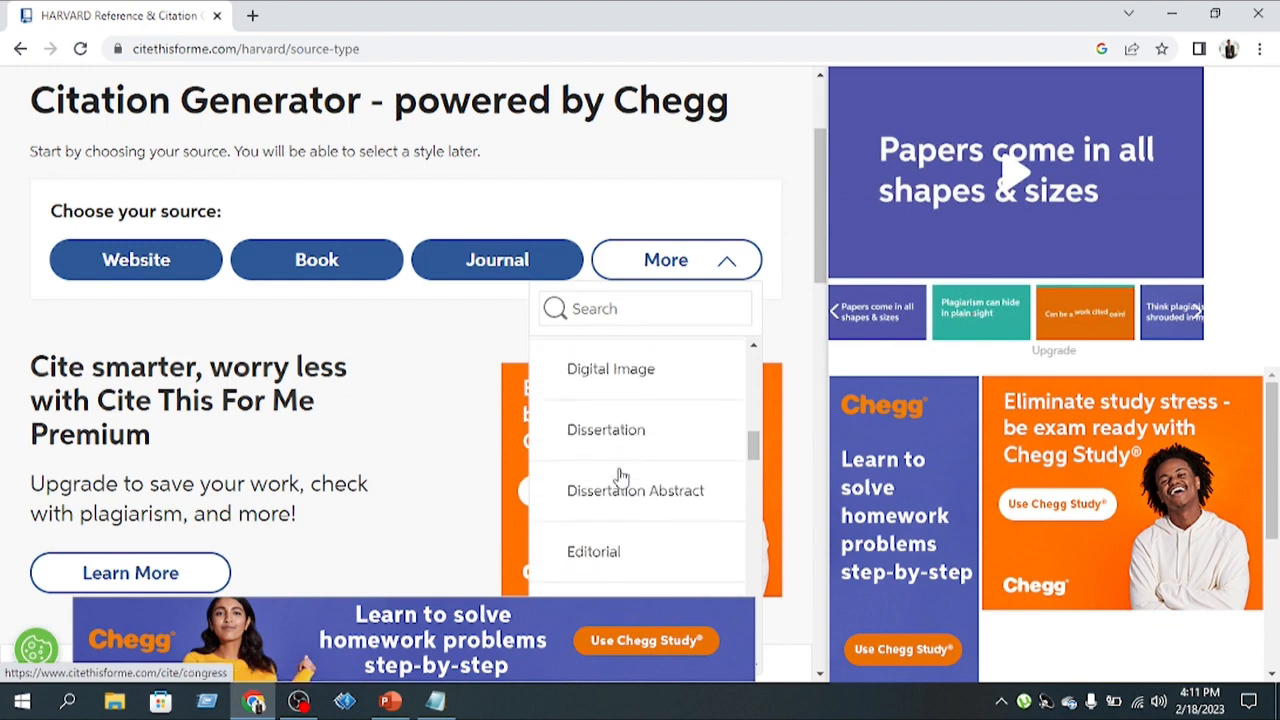
pyautogui.scroll(-12, 632, 428)
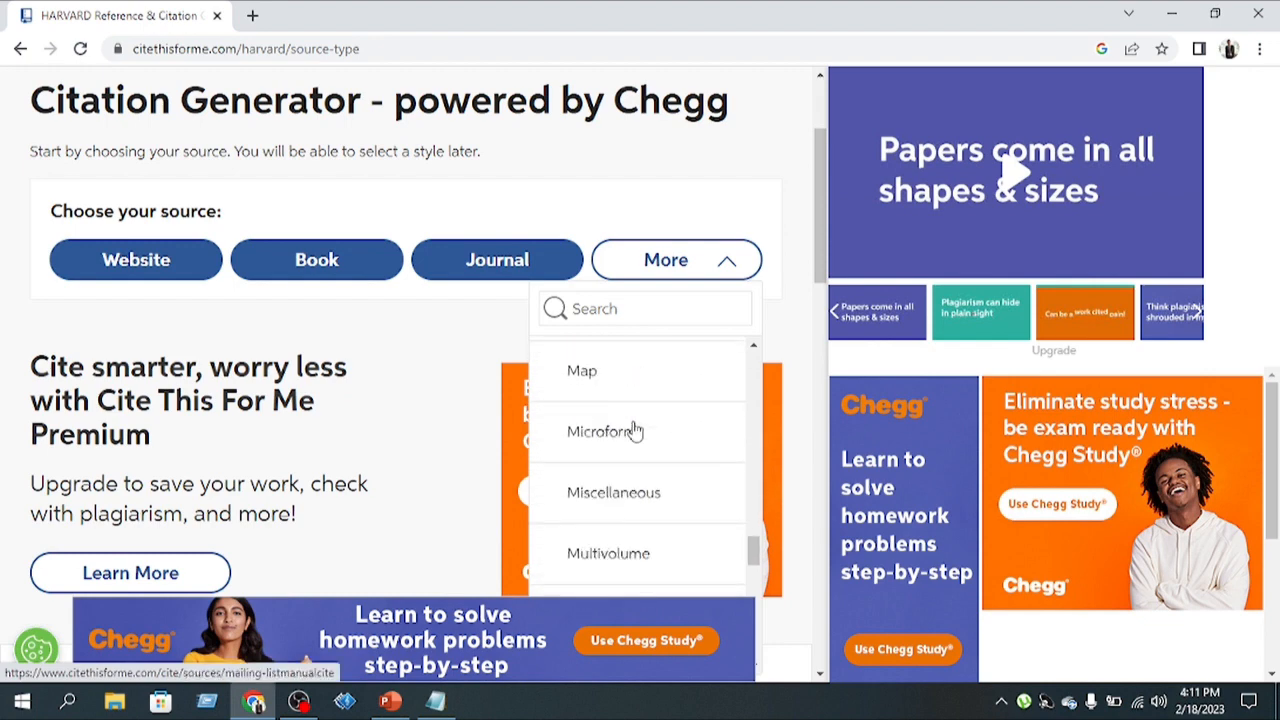
pyautogui.click(370, 328)
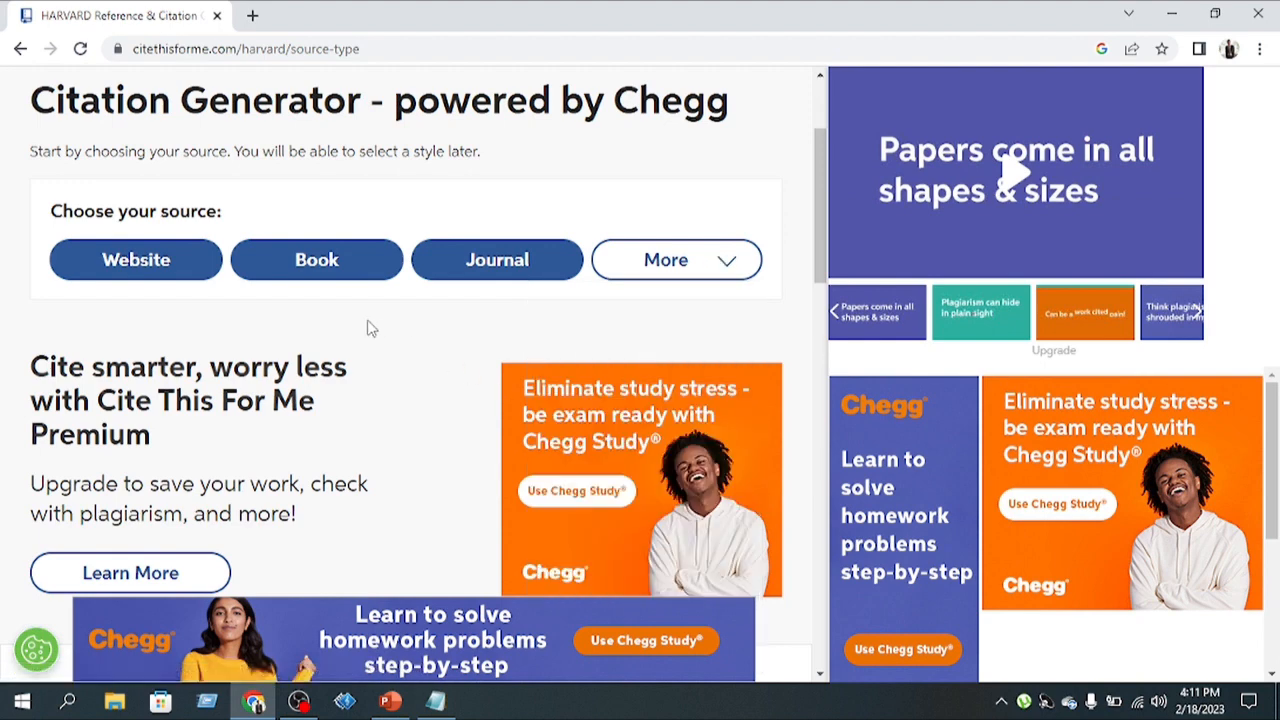
# Choose Book as the source and search for the title "digital marketing"
pyautogui.click(320, 262)
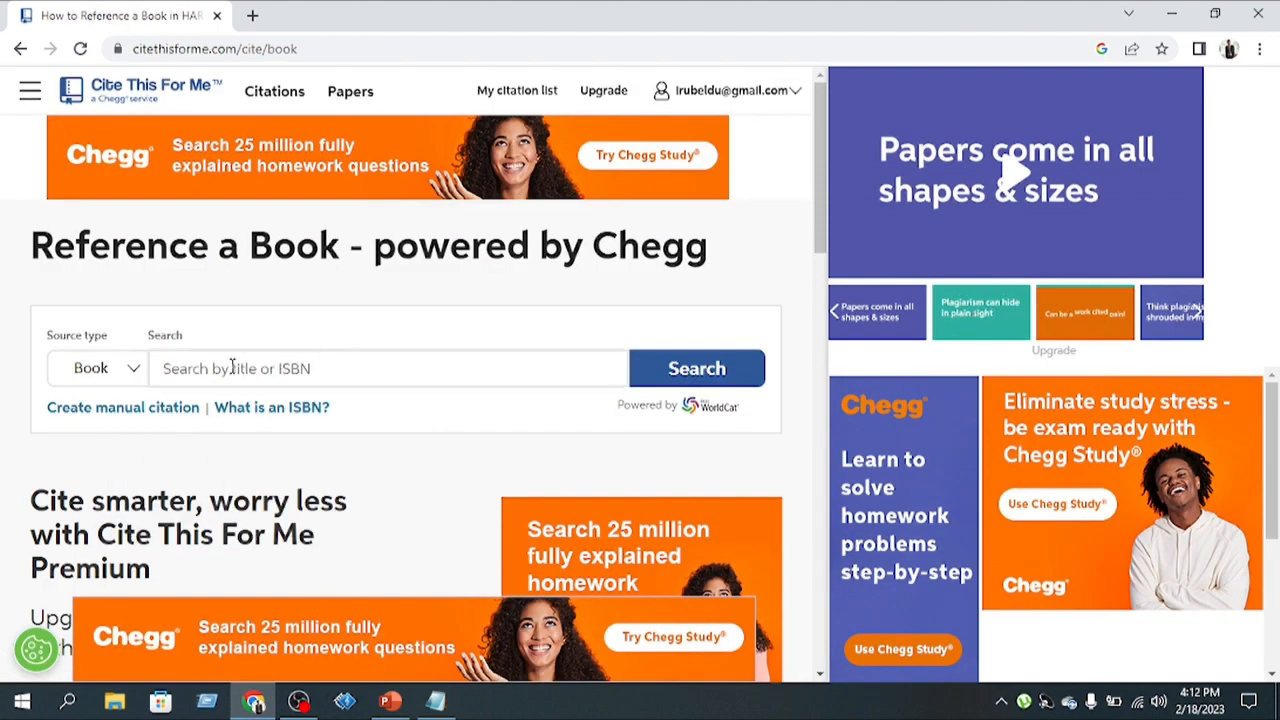
pyautogui.click(233, 368)
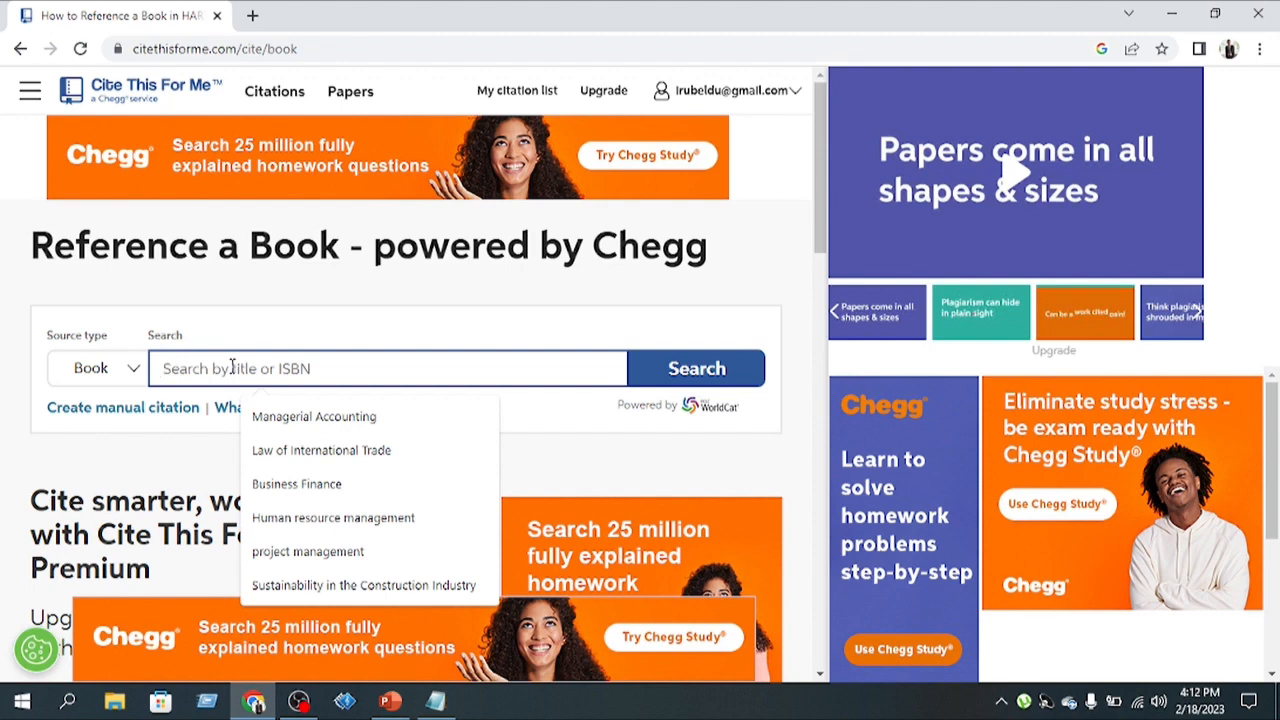
pyautogui.write('d')
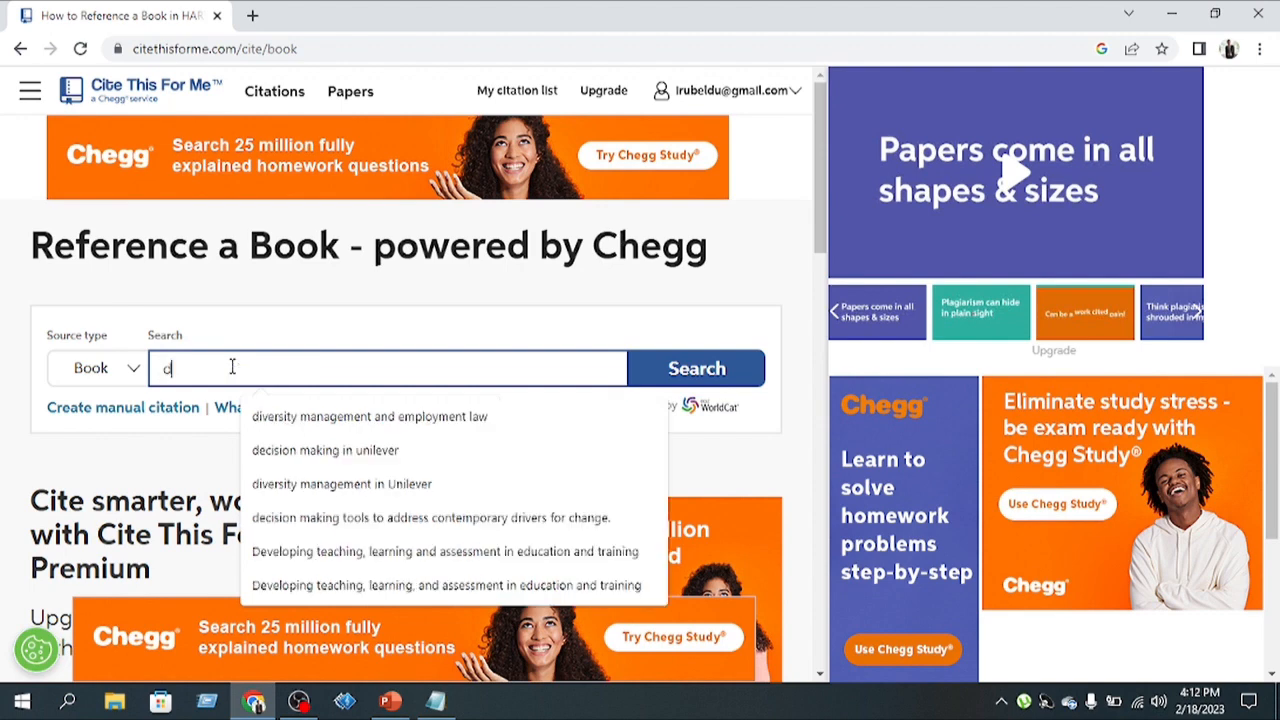
pyautogui.write('i')
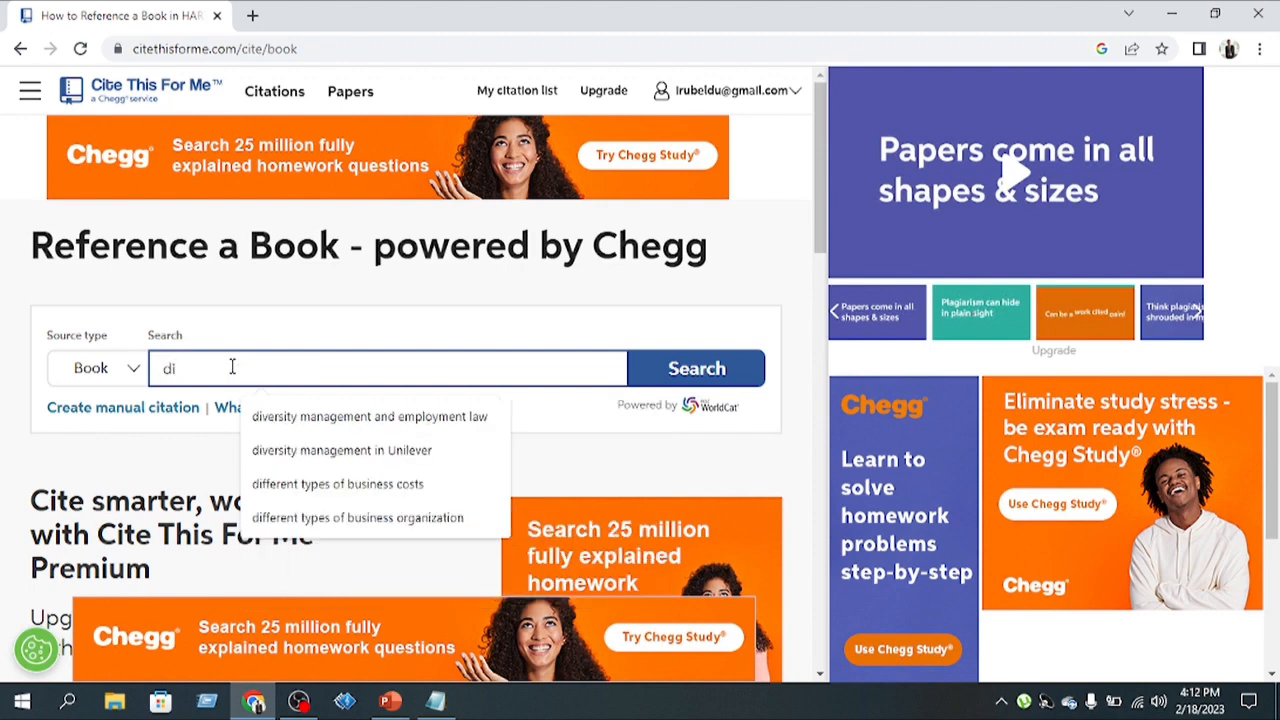
pyautogui.write('gital marketing')
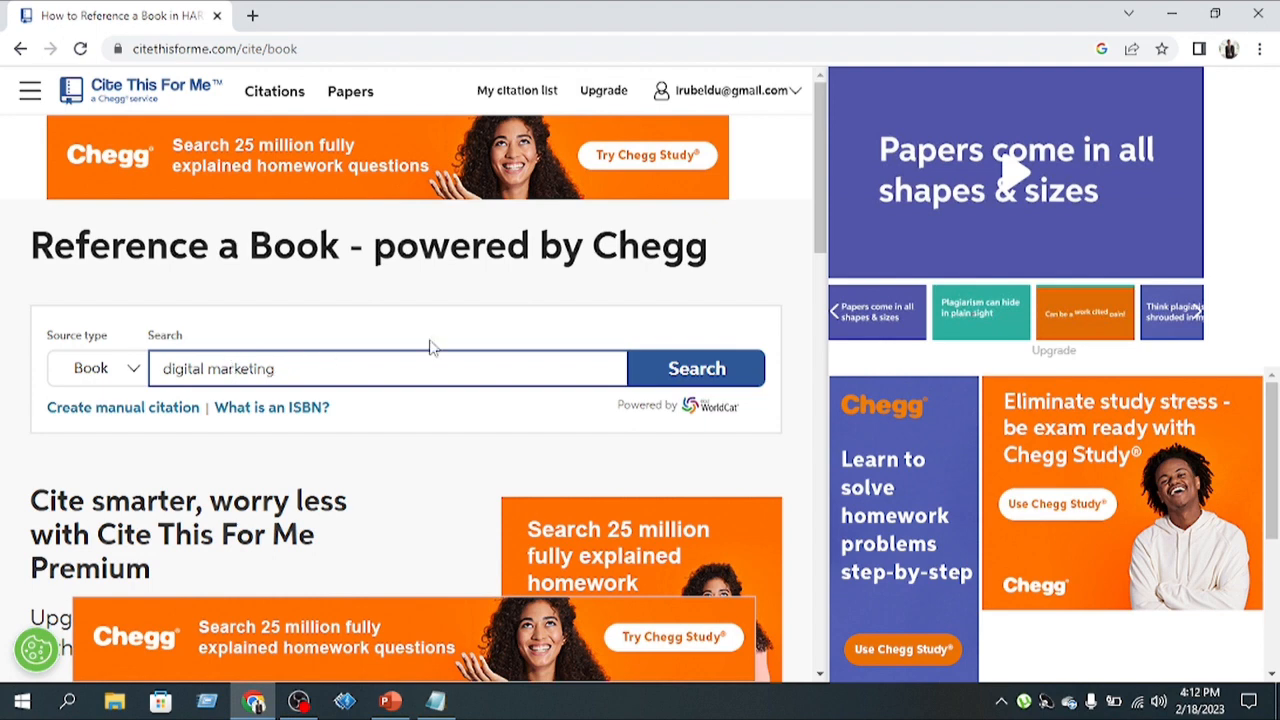
pyautogui.click(672, 378)
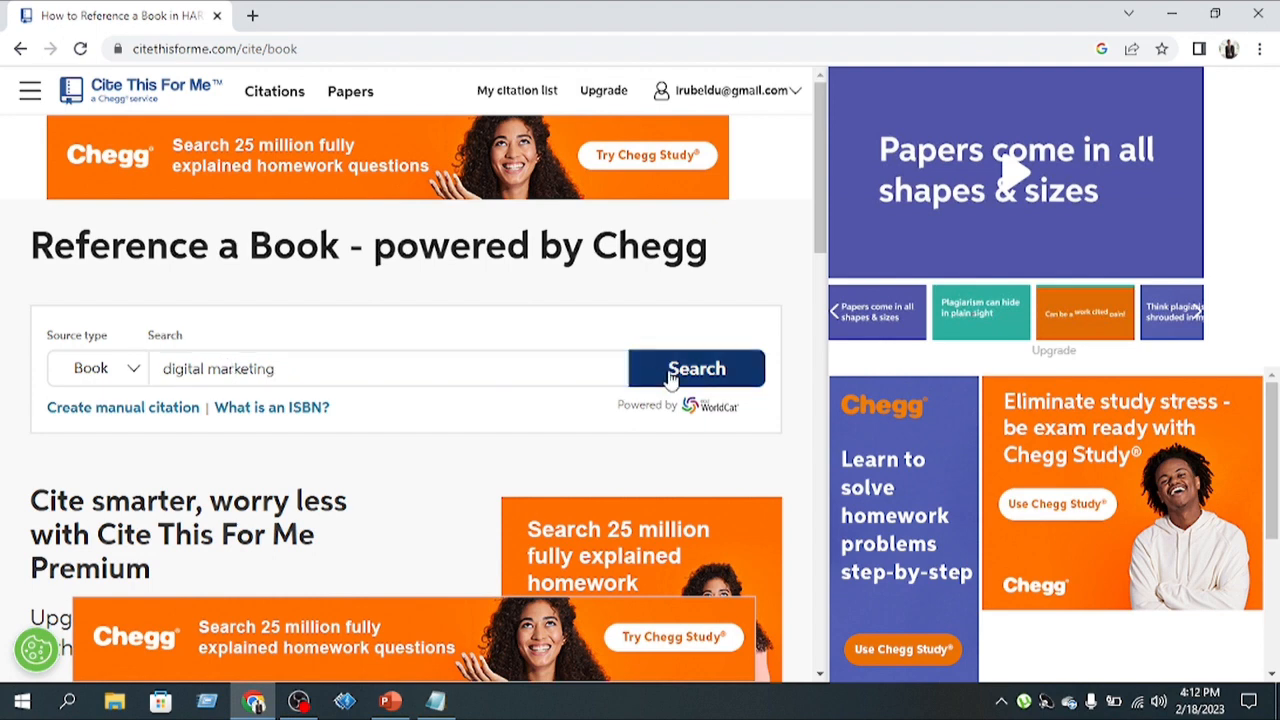
# Look through the book results, cite the 2020 John Wiley & Sons book "Digital marketing", and continue past the review of its found information
pyautogui.scroll(-3, 487, 457)
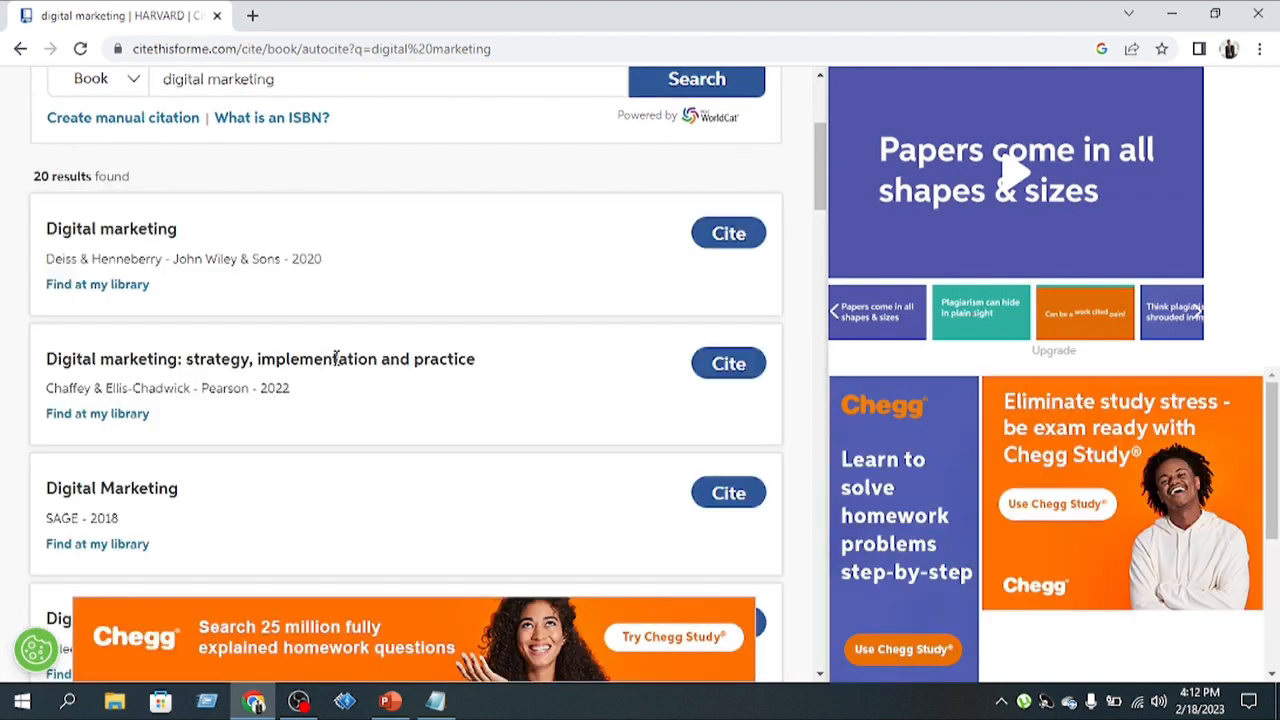
pyautogui.scroll(-4, 395, 453)
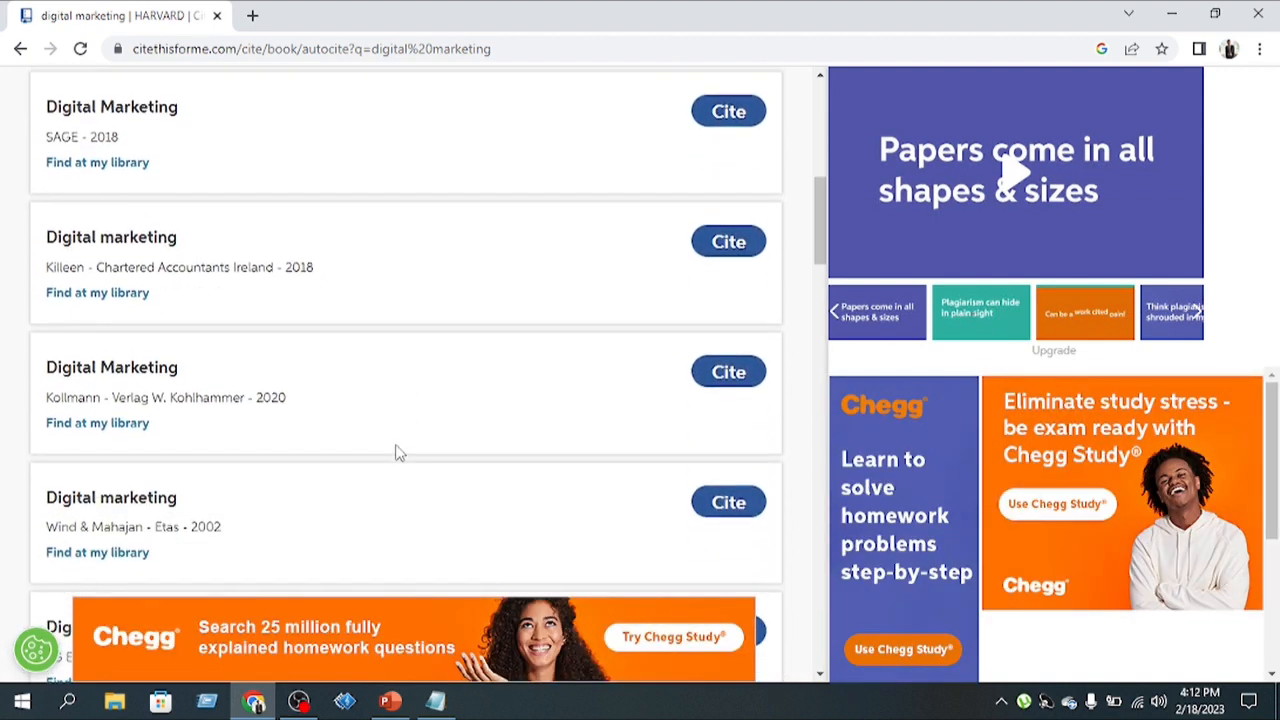
pyautogui.scroll(-4, 277, 435)
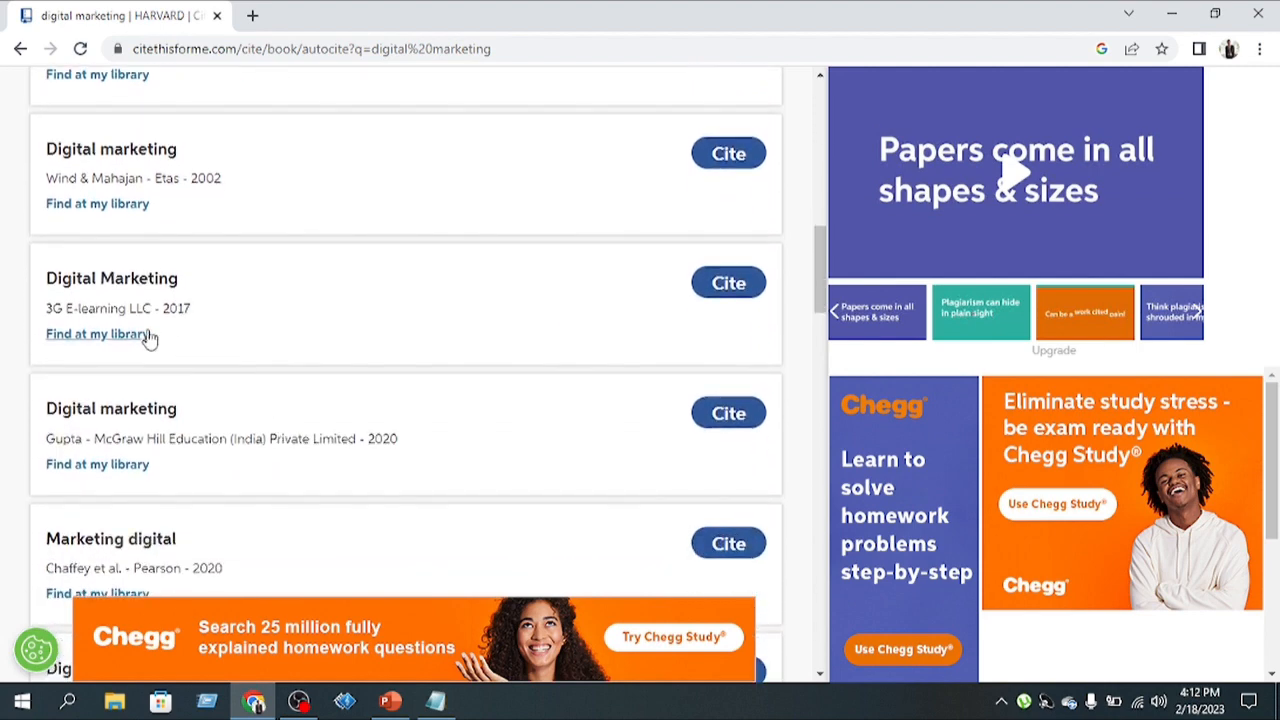
pyautogui.scroll(5, 340, 275)
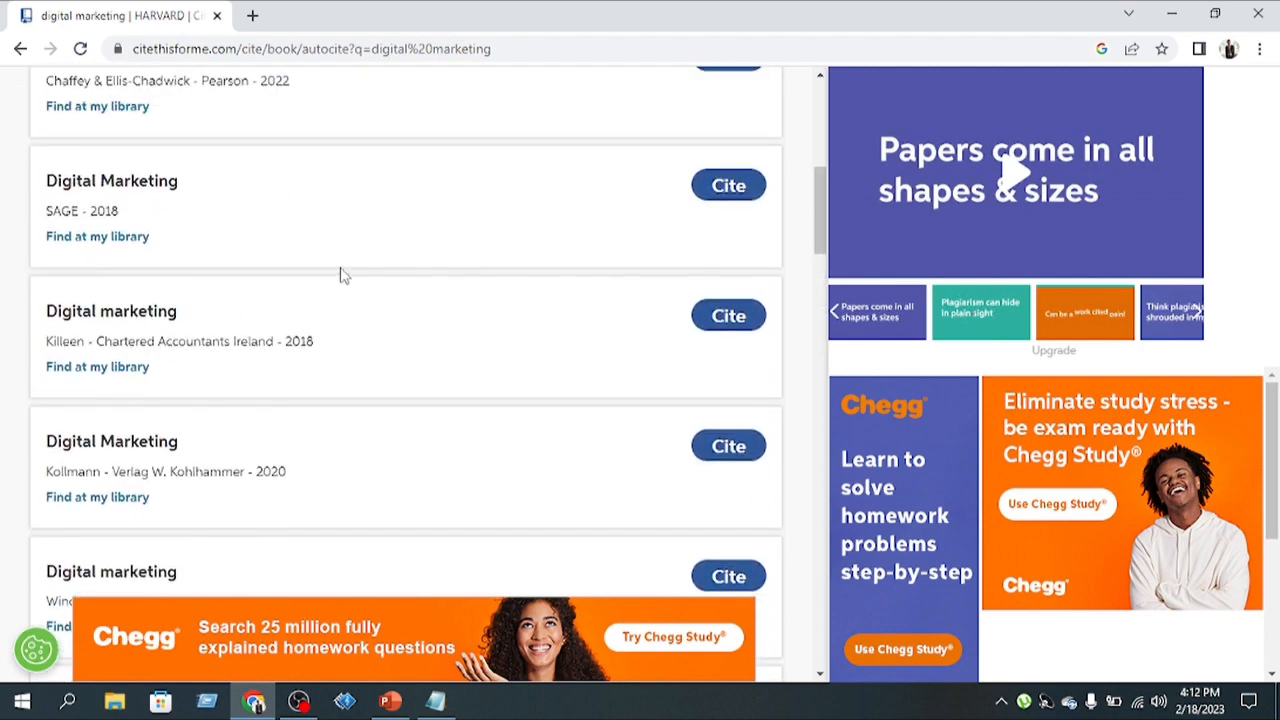
pyautogui.scroll(2, 340, 275)
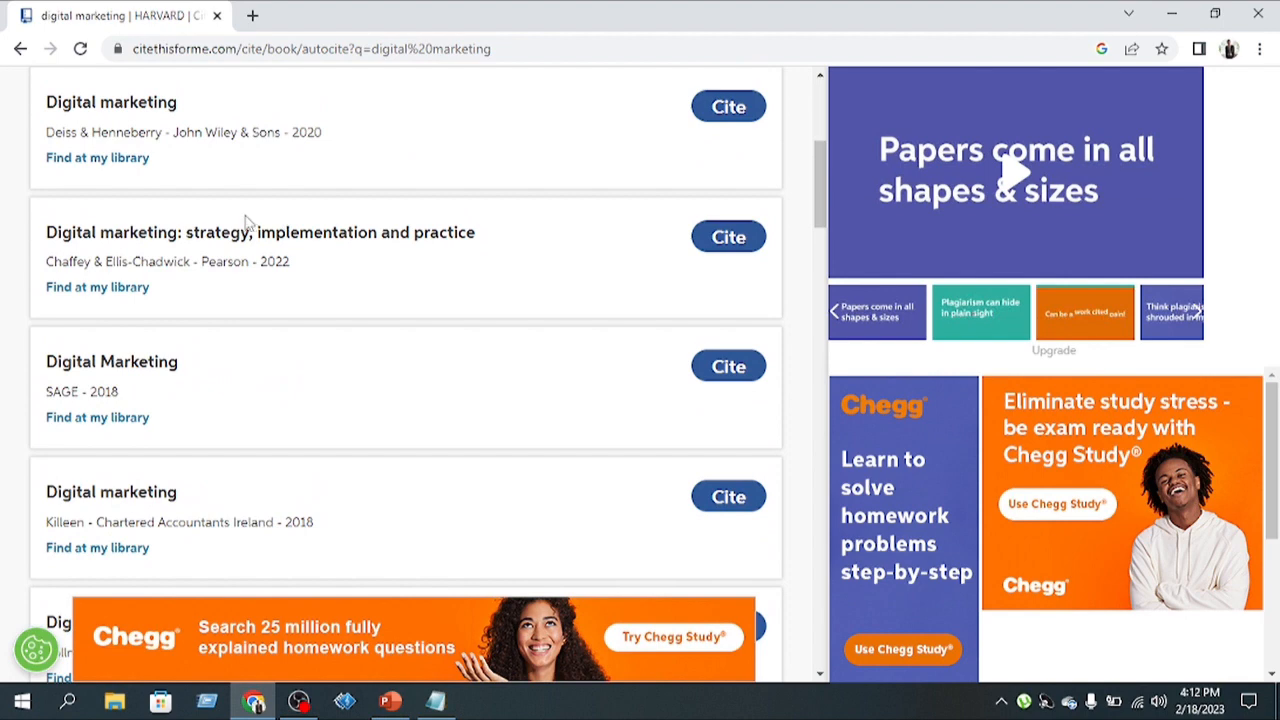
pyautogui.scroll(1, 246, 222)
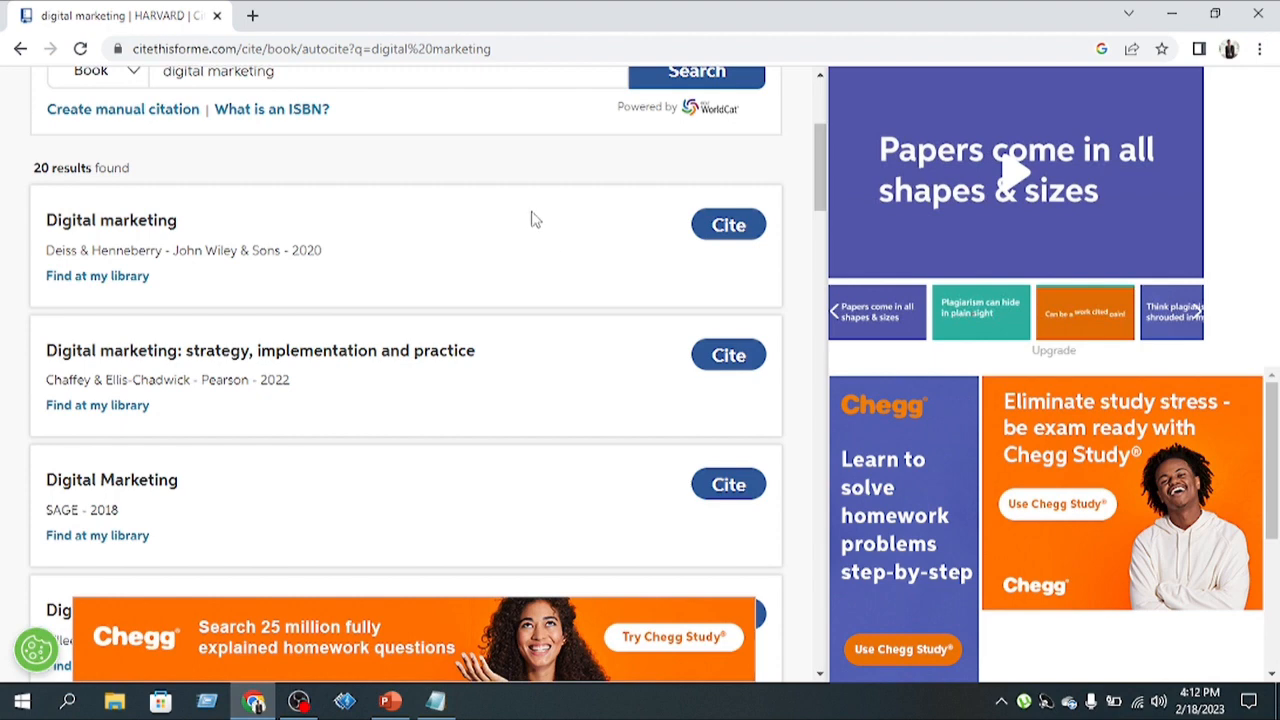
pyautogui.click(729, 228)
pyautogui.scroll(-2, 405, 377)
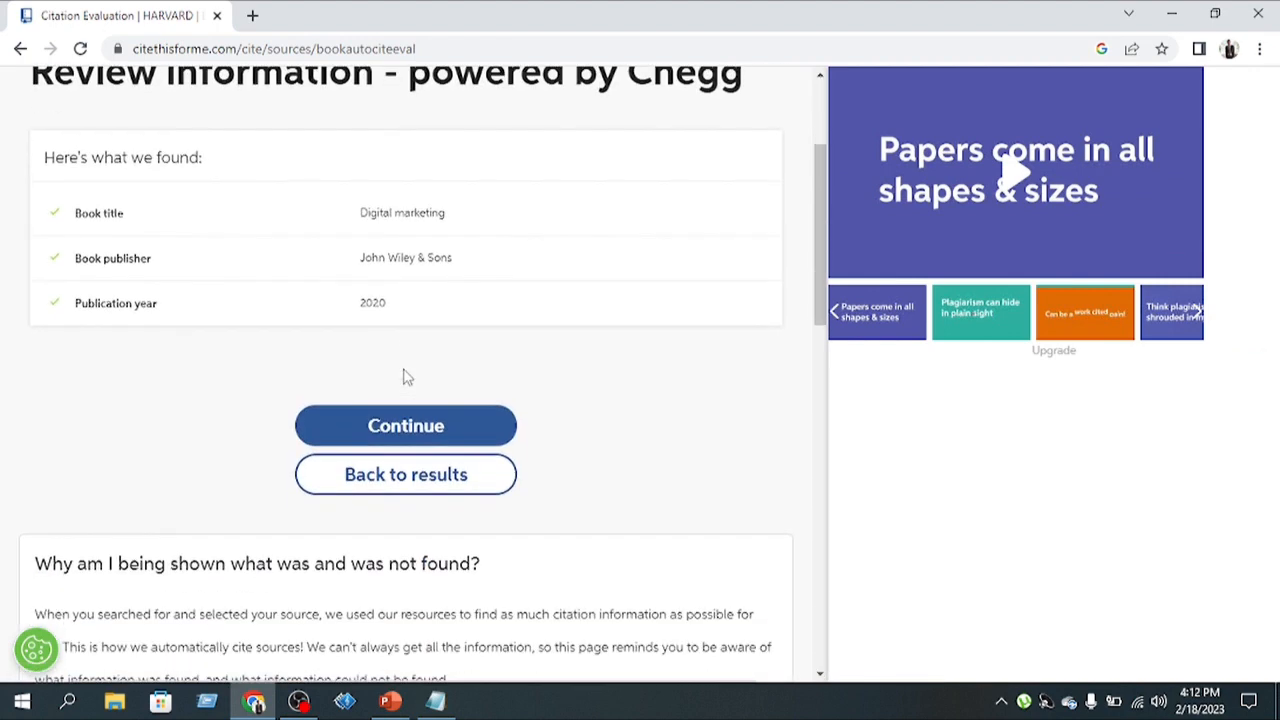
pyautogui.click(405, 366)
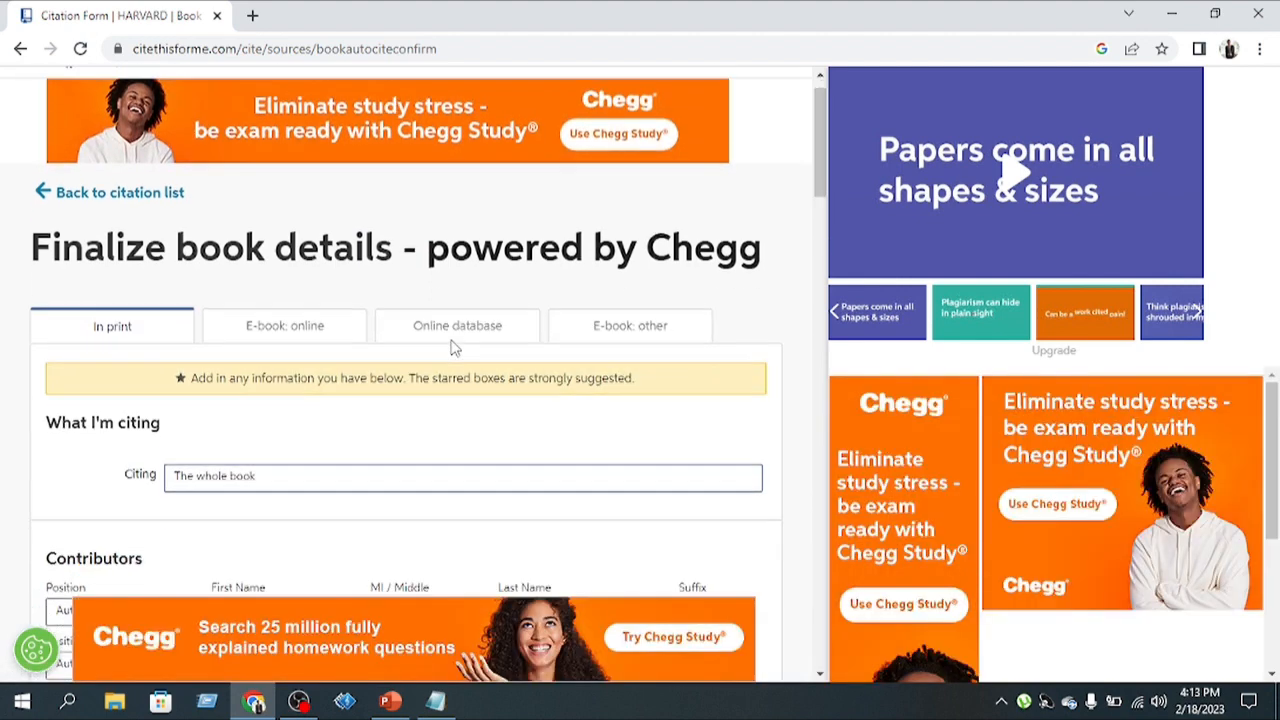
# Set the in-print citation to cite a chapter or section instead of the whole book
pyautogui.scroll(-2, 450, 345)
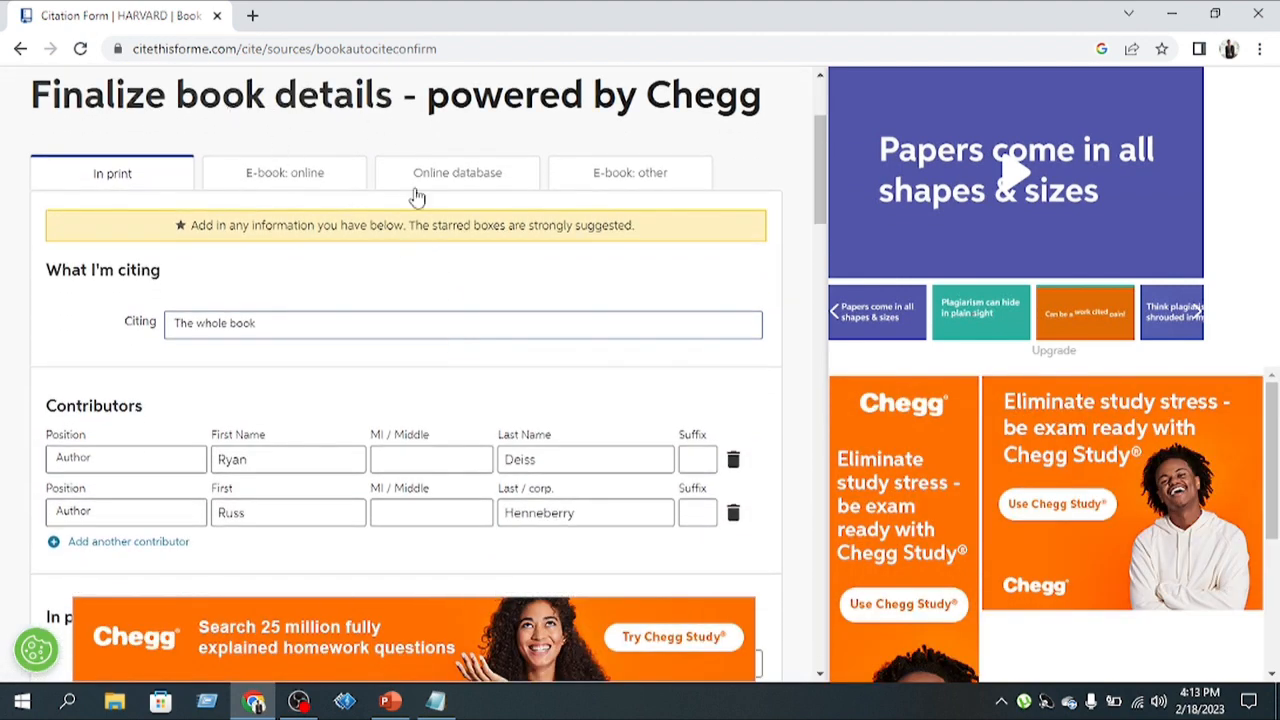
pyautogui.scroll(-1, 429, 306)
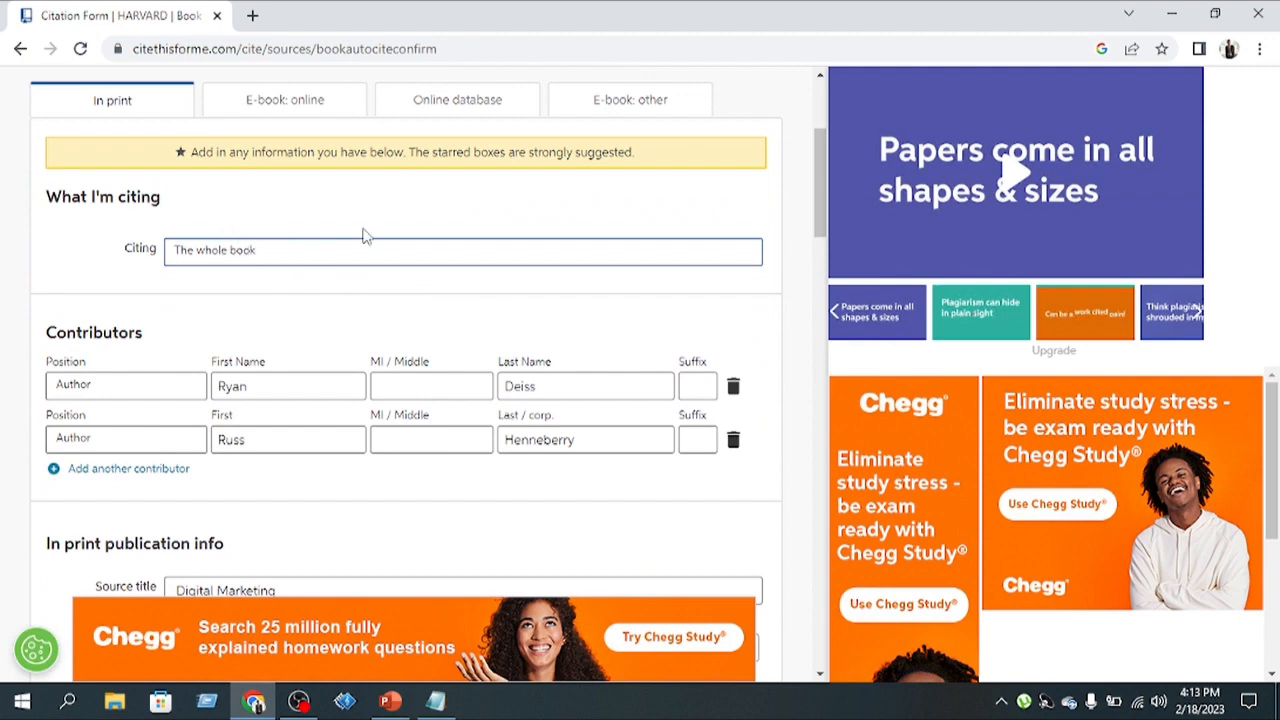
pyautogui.scroll(1, 365, 236)
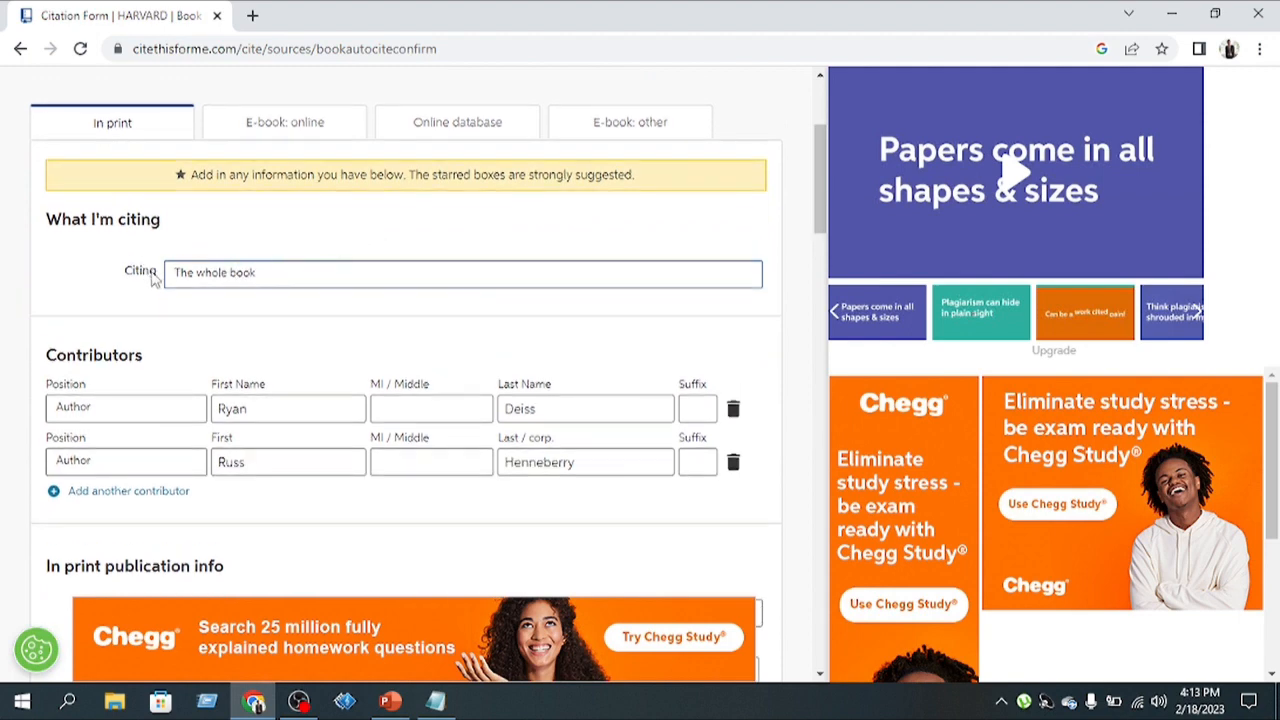
pyautogui.click(242, 283)
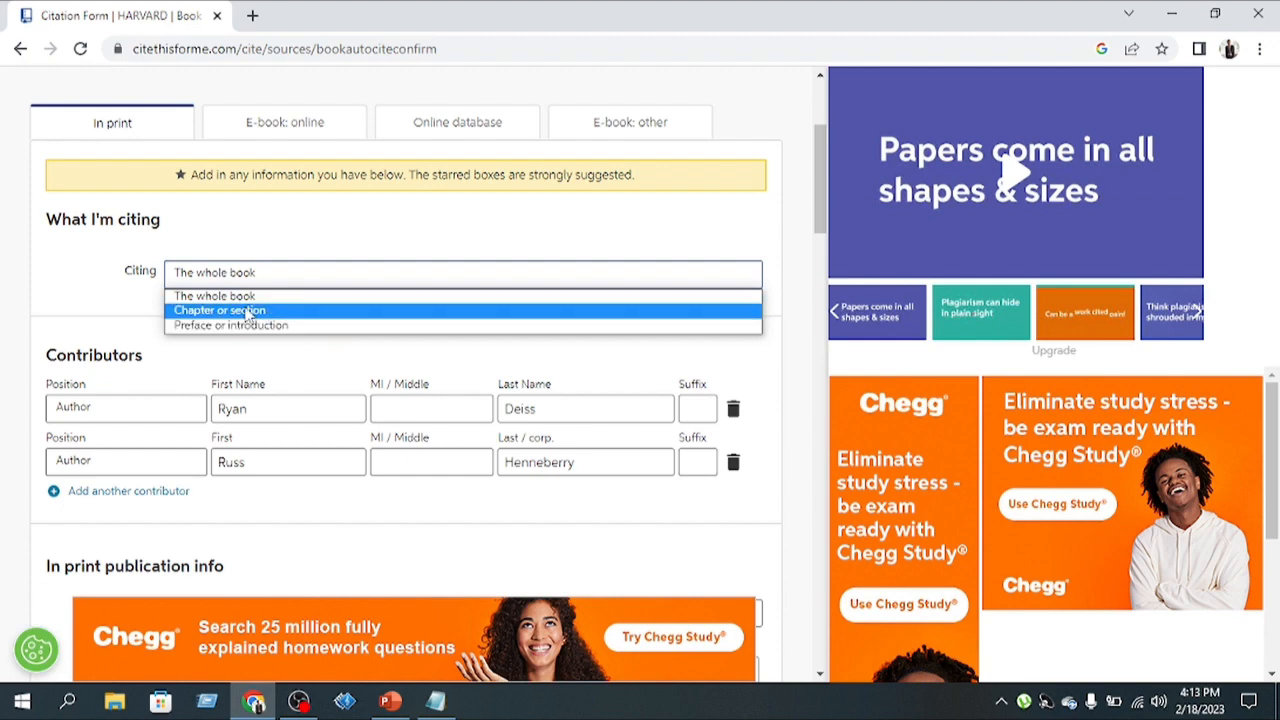
pyautogui.press('Escape')
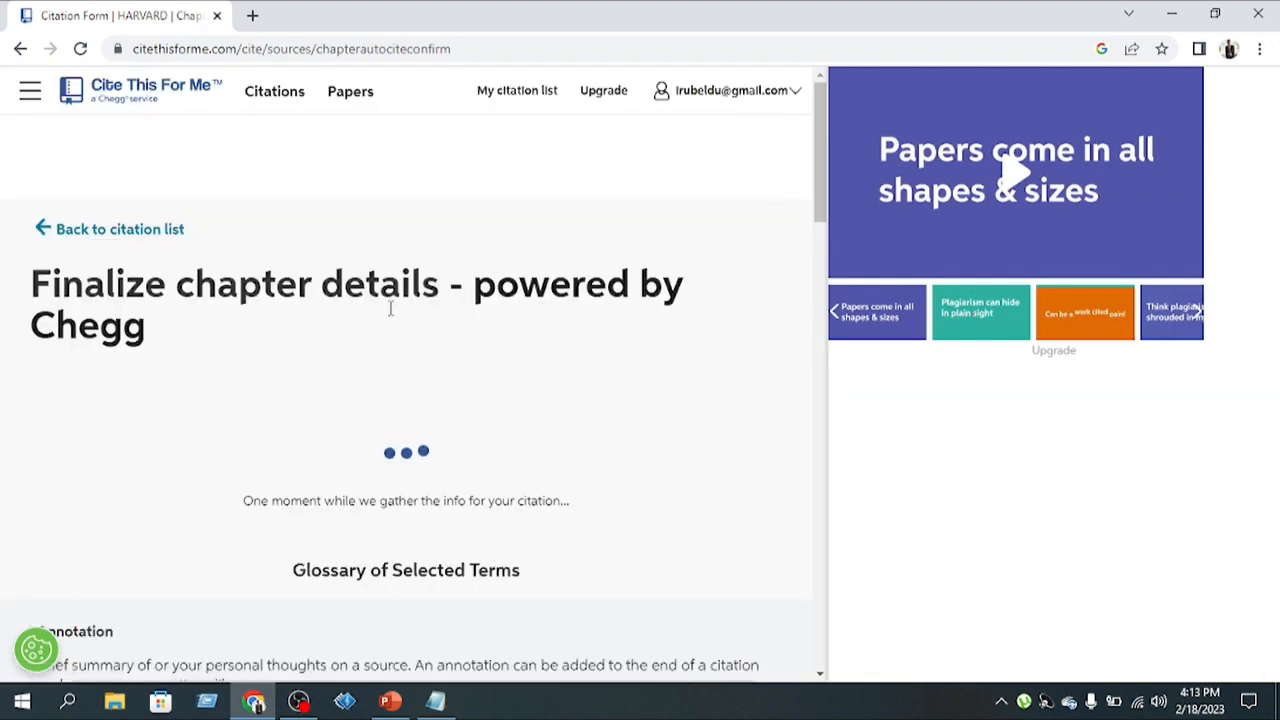
# Set the cited pages to start at 65 and end at 67 in the in-print publication info
pyautogui.scroll(-1, 510, 340)
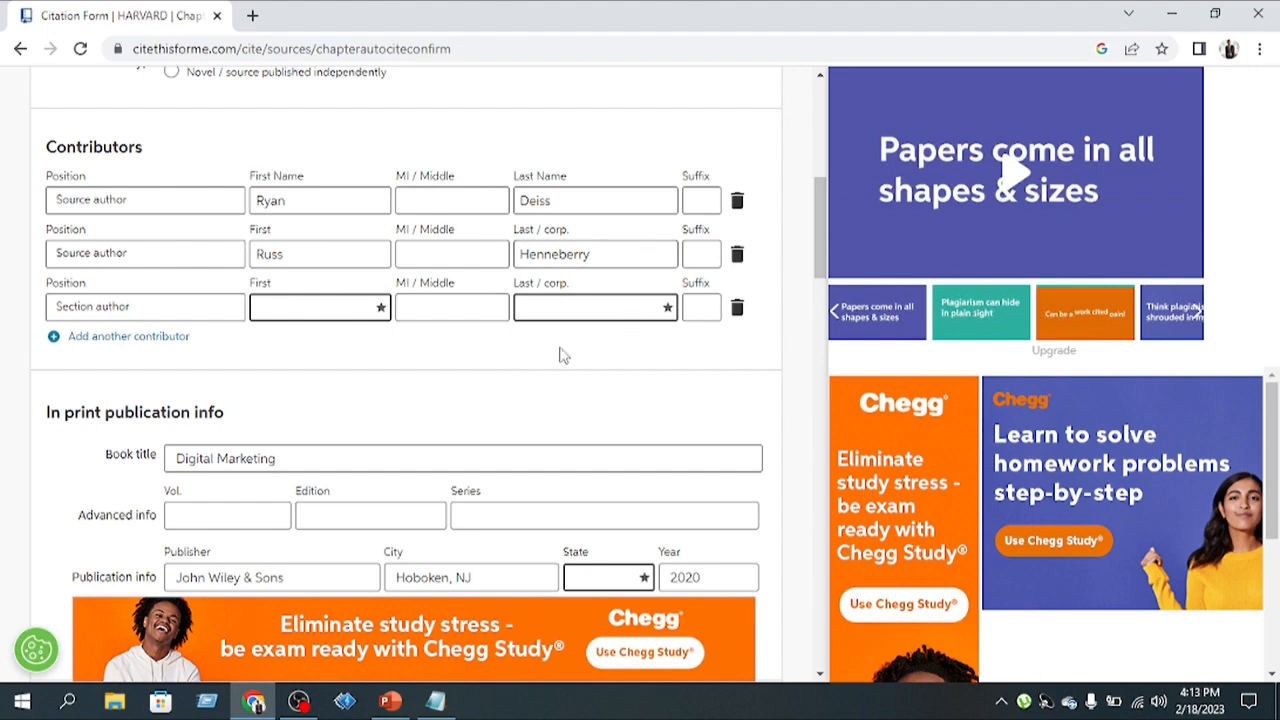
pyautogui.scroll(-1, 435, 380)
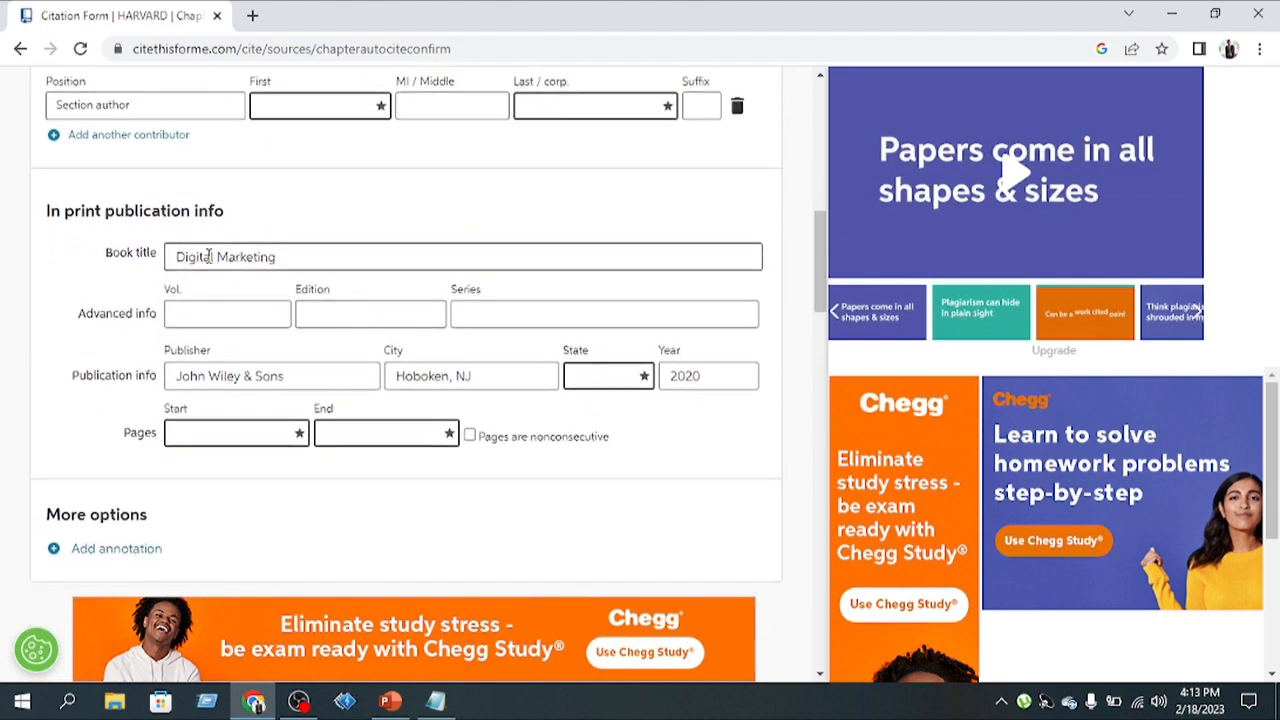
pyautogui.scroll(-1, 428, 257)
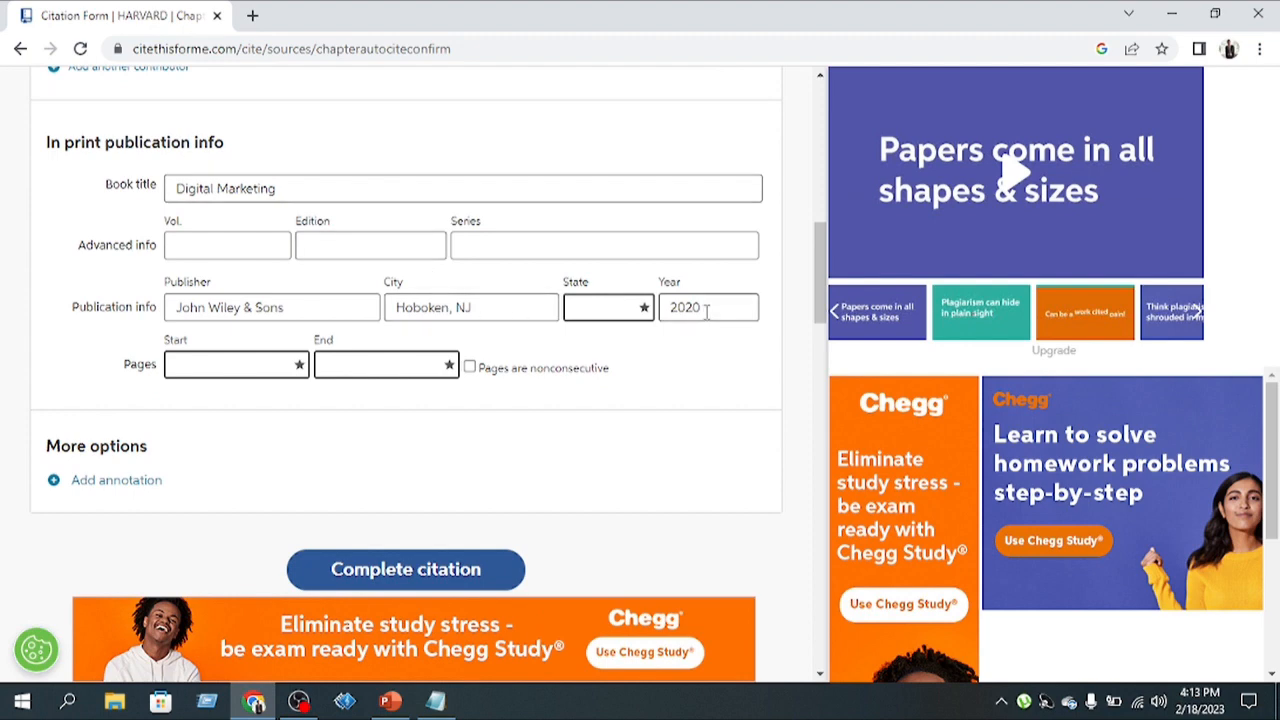
pyautogui.click(231, 364)
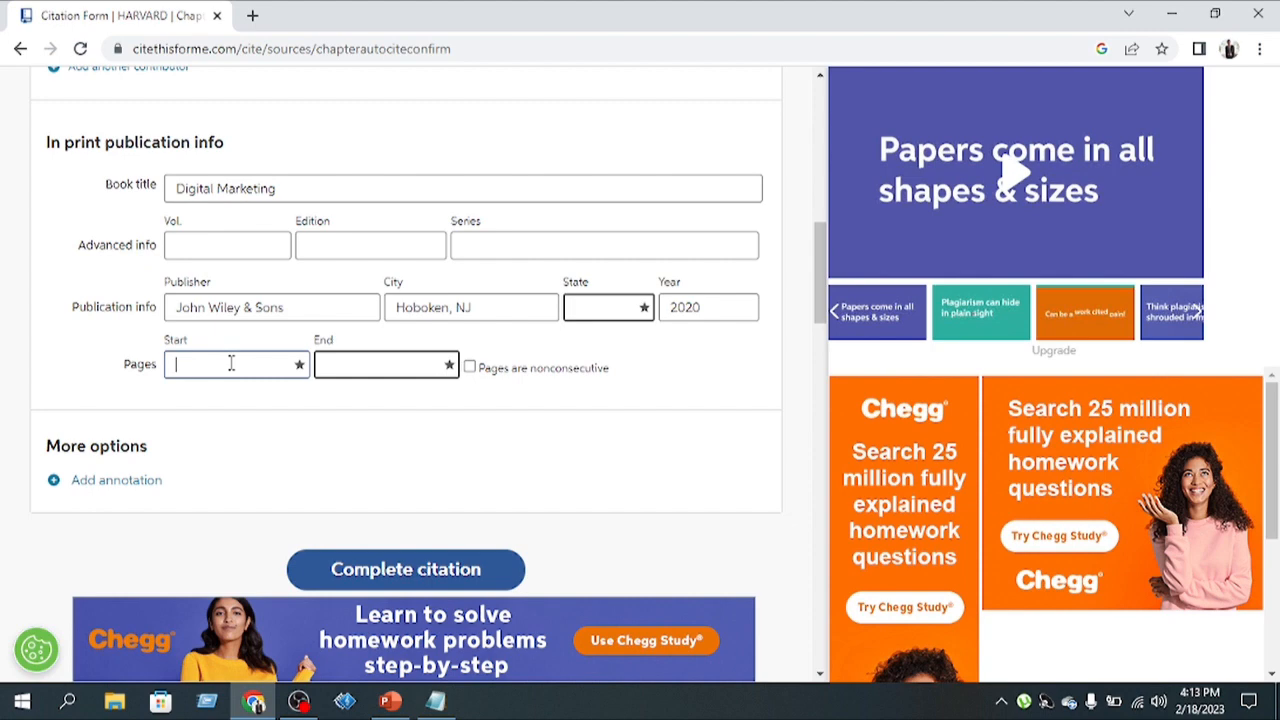
pyautogui.click(351, 364)
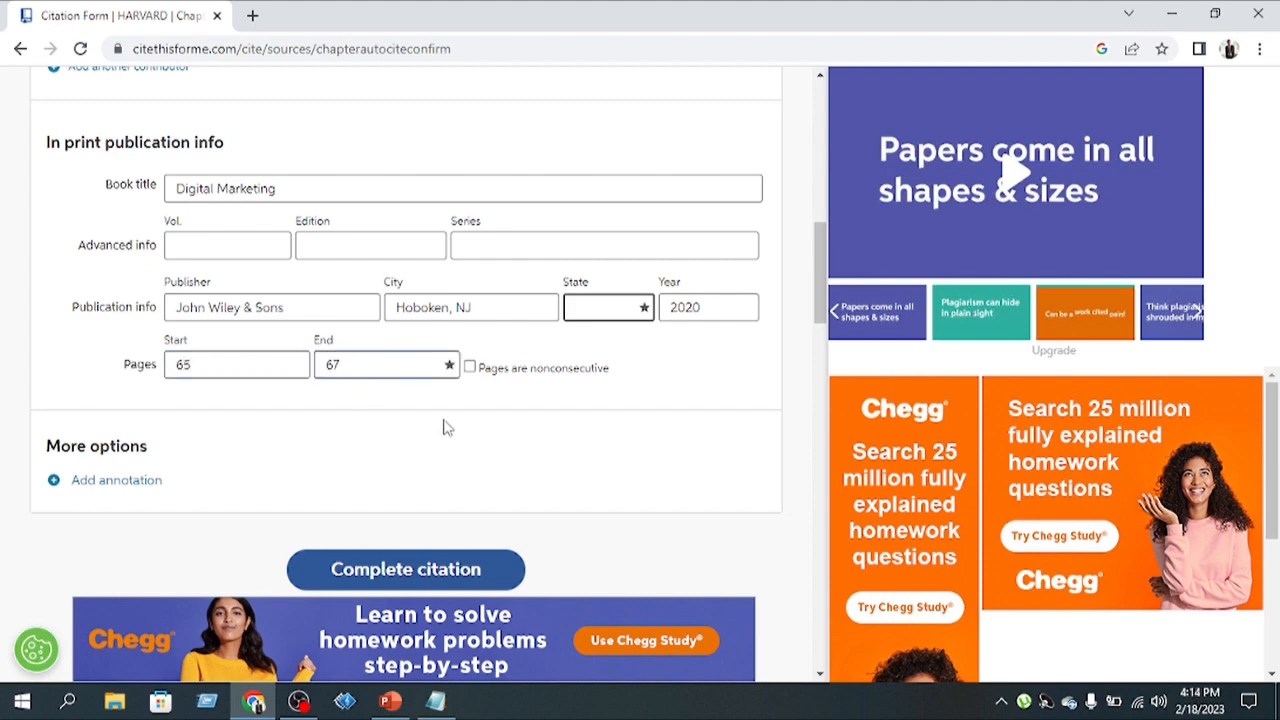
pyautogui.scroll(-1, 448, 428)
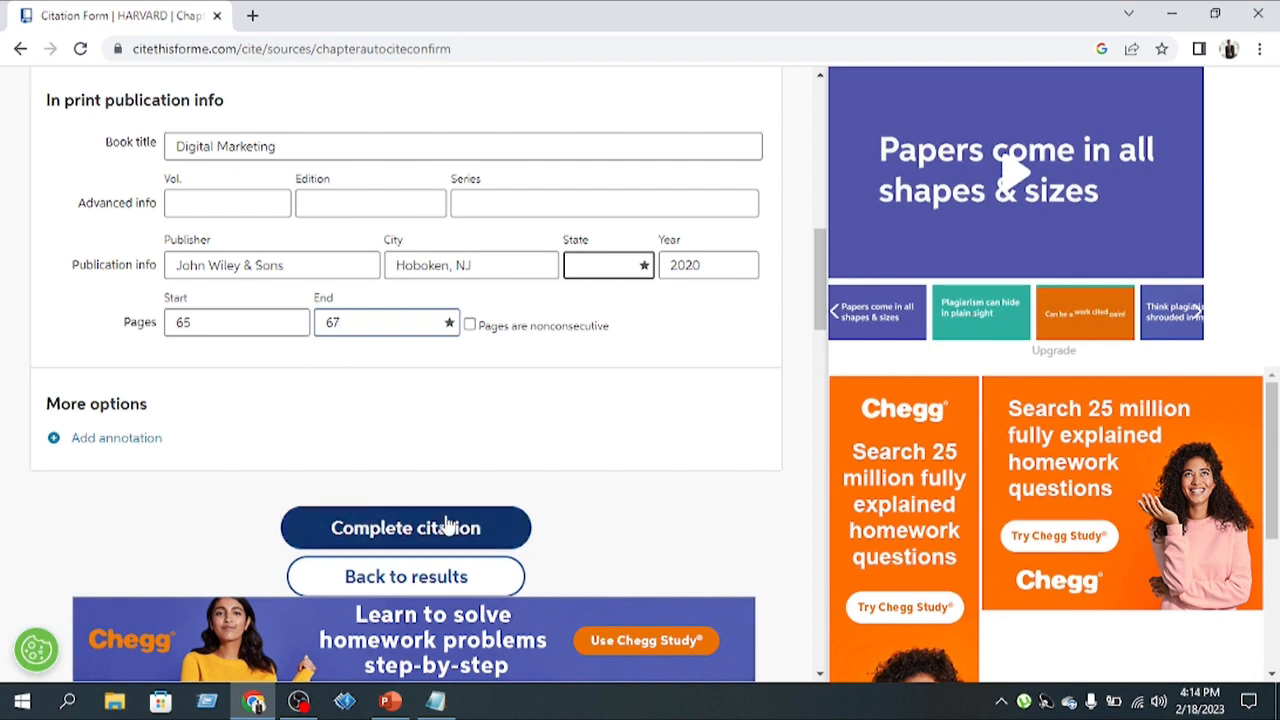
# Complete the citation and copy the in-text citation of the Digital Marketing entry in the AS 1 list
pyautogui.click(418, 529)
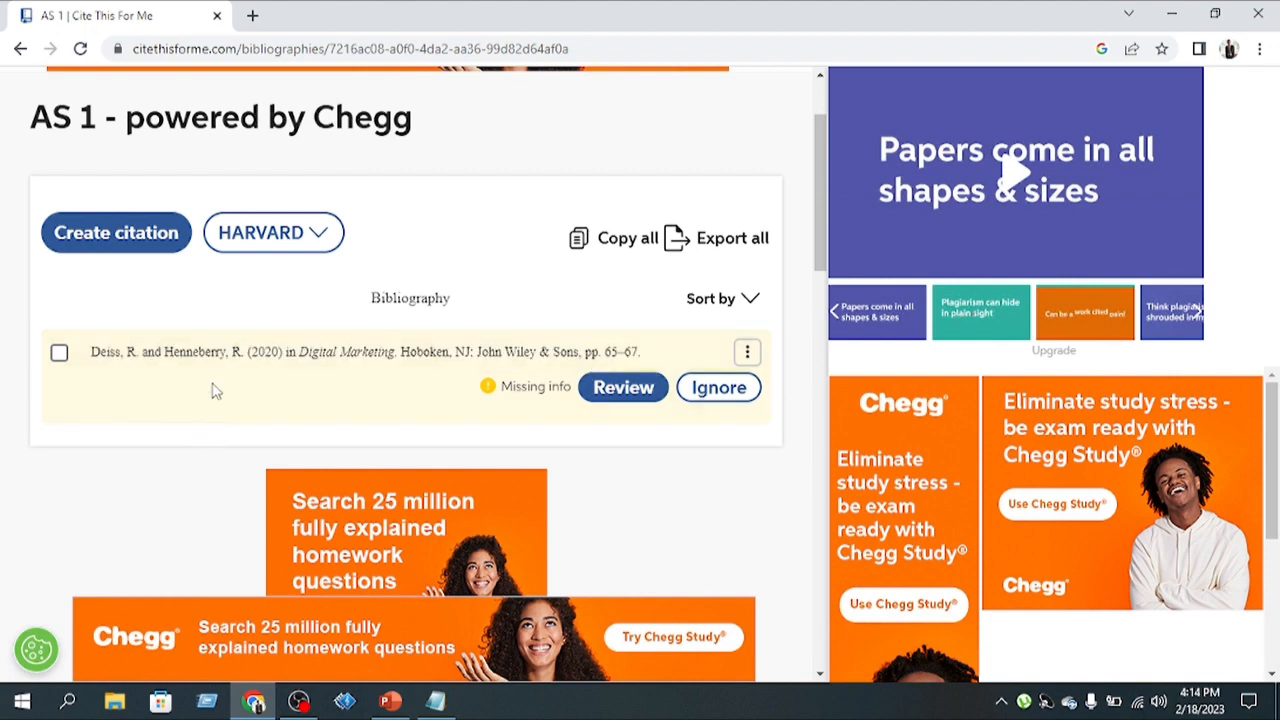
pyautogui.moveTo(205, 365)
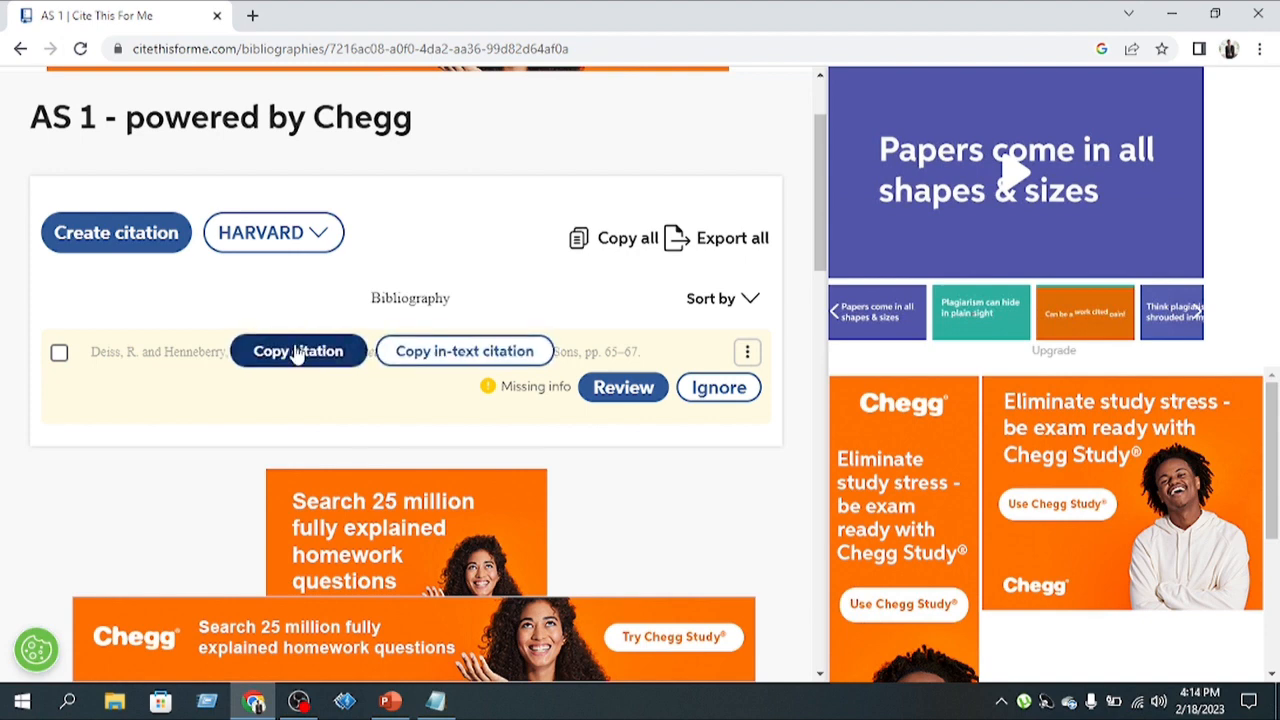
pyautogui.click(476, 357)
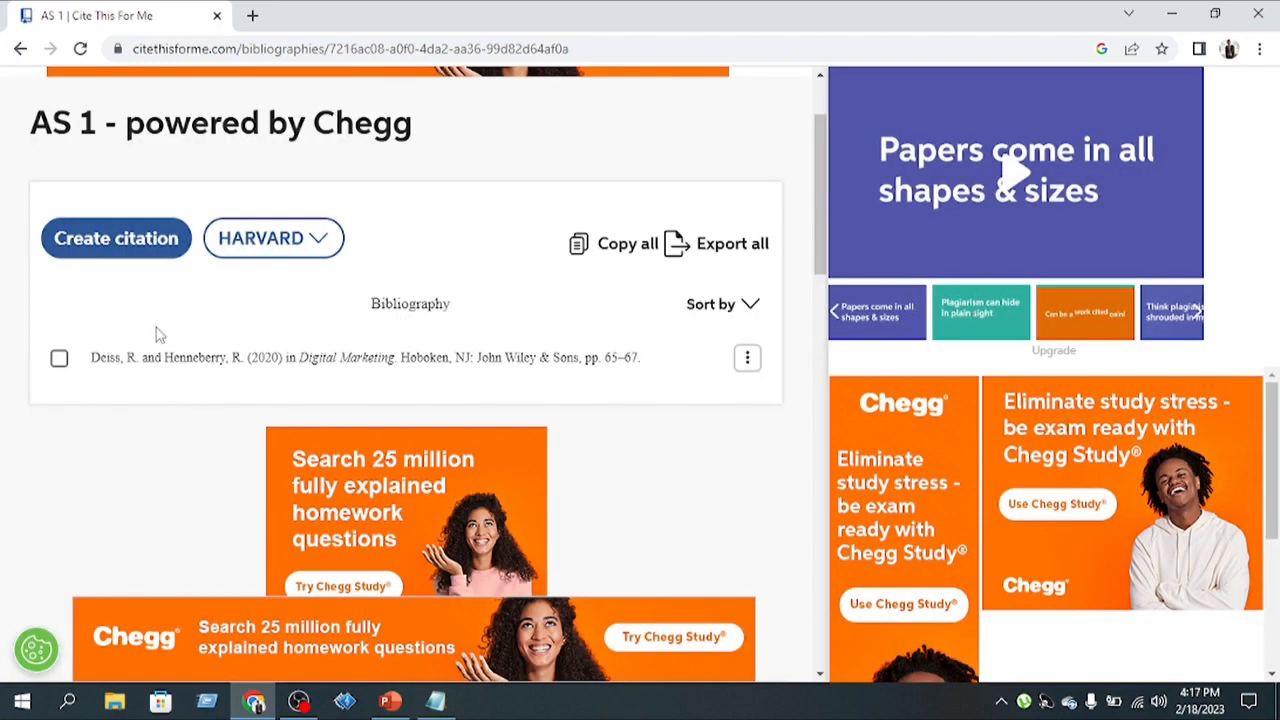
# Start another citation in the AS 1 list with Book as the source and open the manual citation form
pyautogui.click(90, 243)
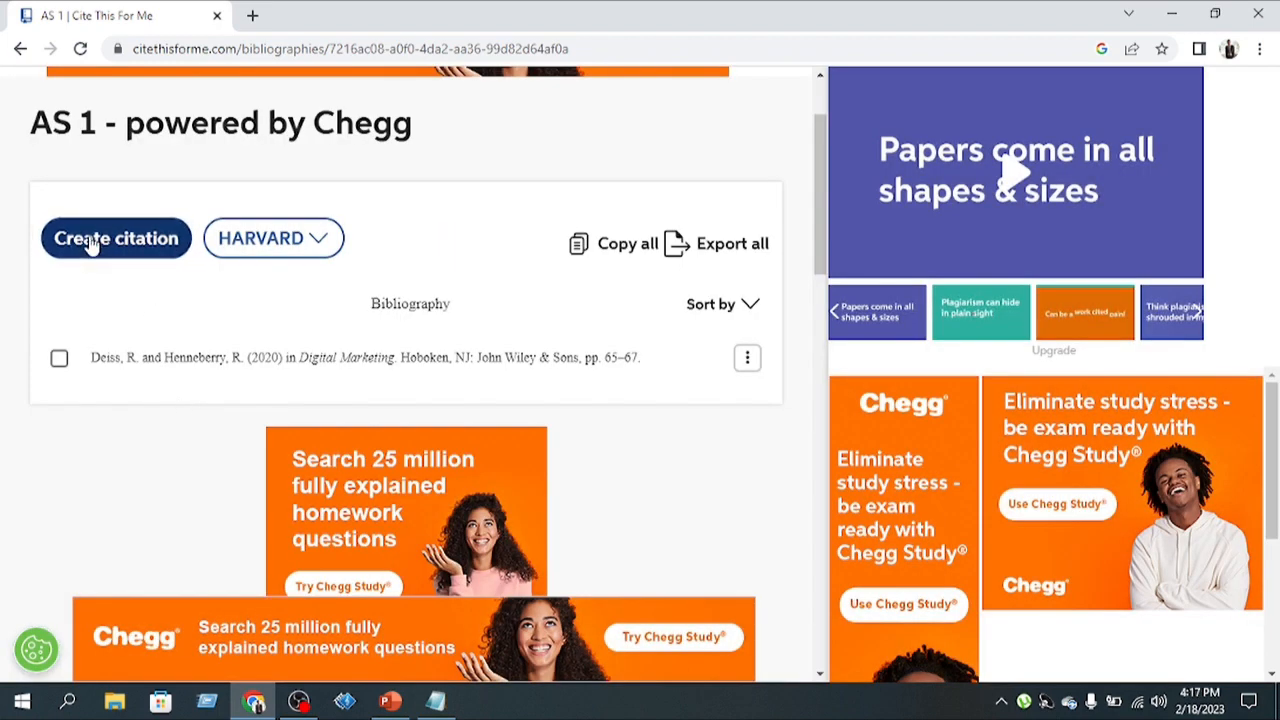
pyautogui.scroll(-2, 378, 318)
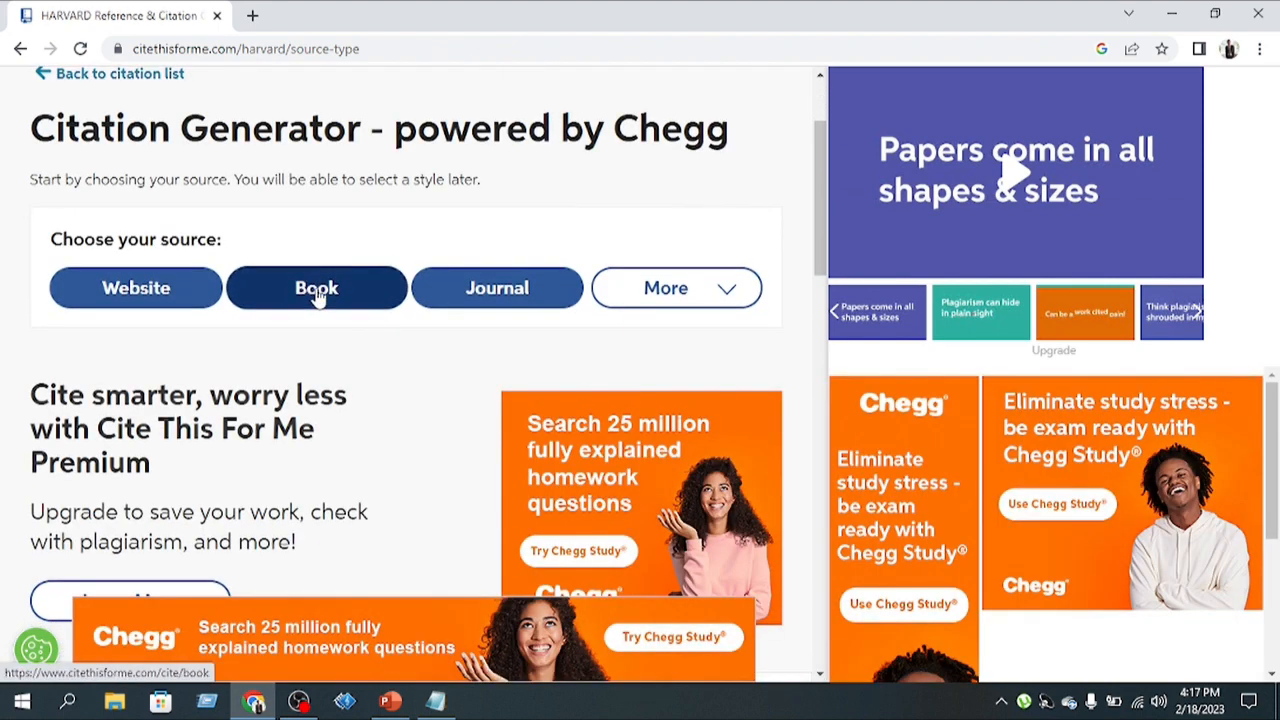
pyautogui.click(318, 292)
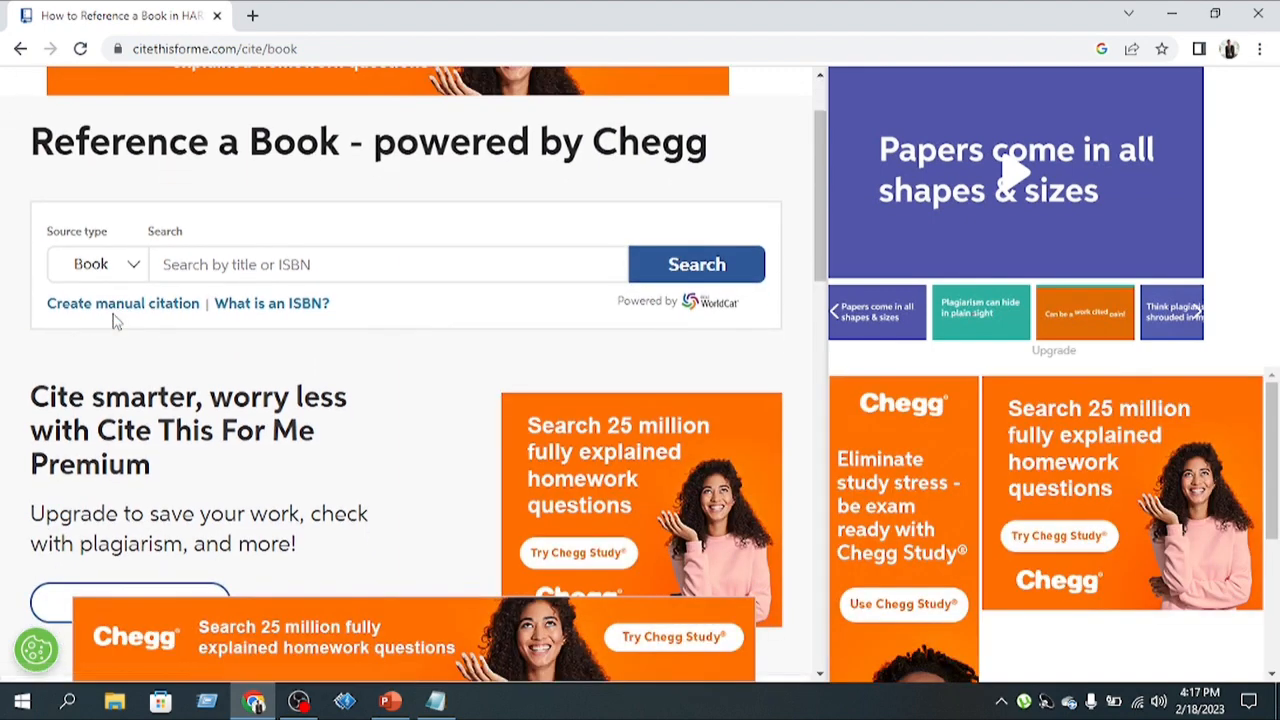
pyautogui.click(101, 304)
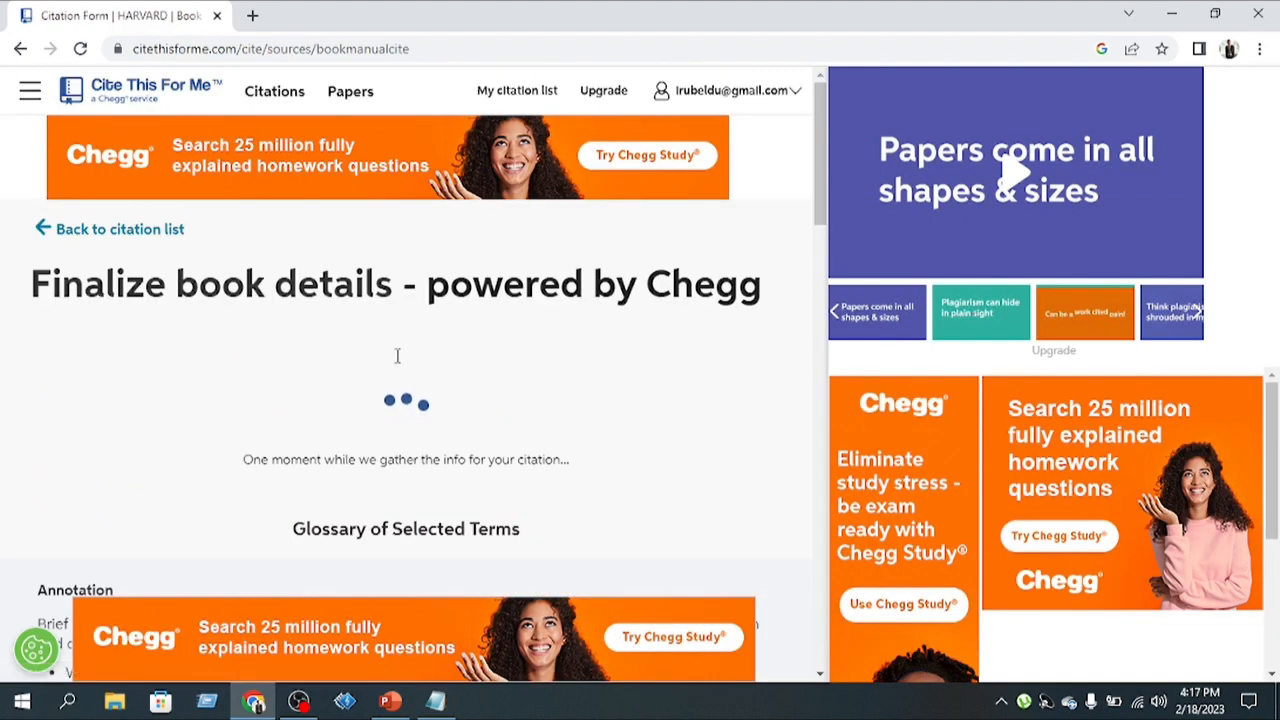
pyautogui.scroll(-2, 450, 382)
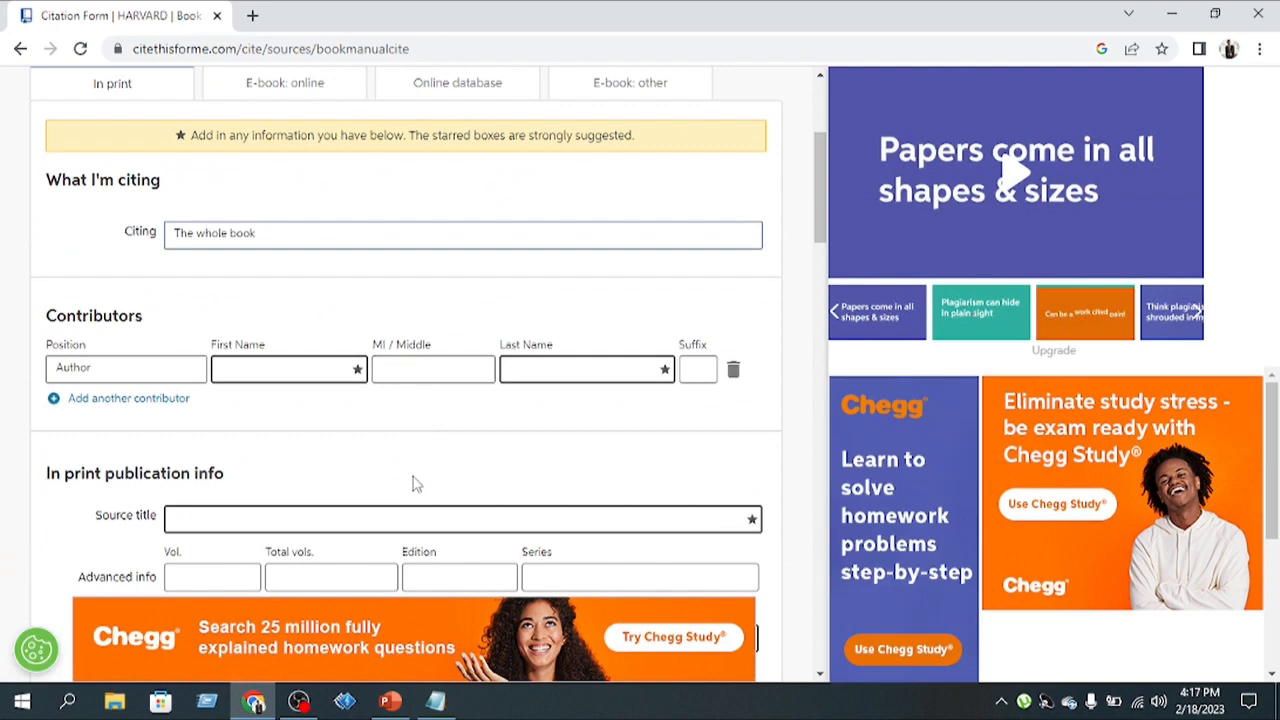
# Switch to PowerPoint and copy the first entry on the References slide, from its author through "7th ed. Pearson Education."
pyautogui.click(390, 701)
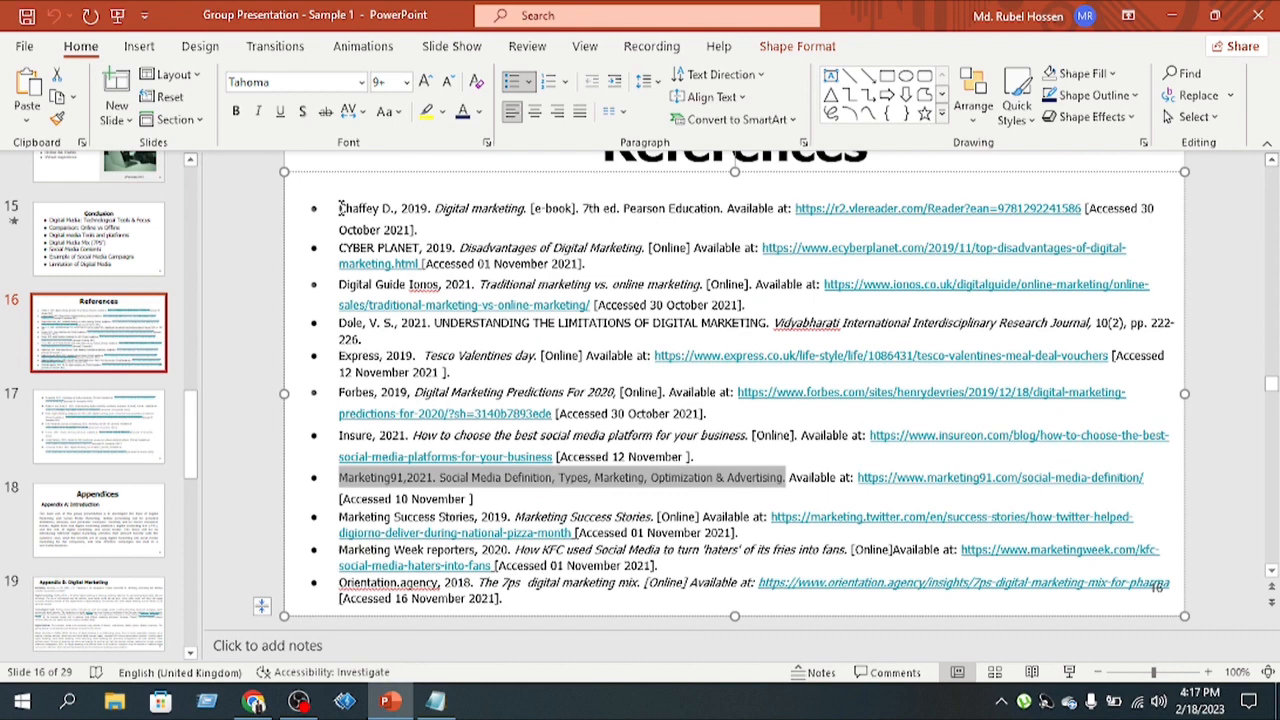
pyautogui.moveTo(340, 208); pyautogui.dragTo(727, 208)
pyautogui.hotkey('ctrl', 'c')
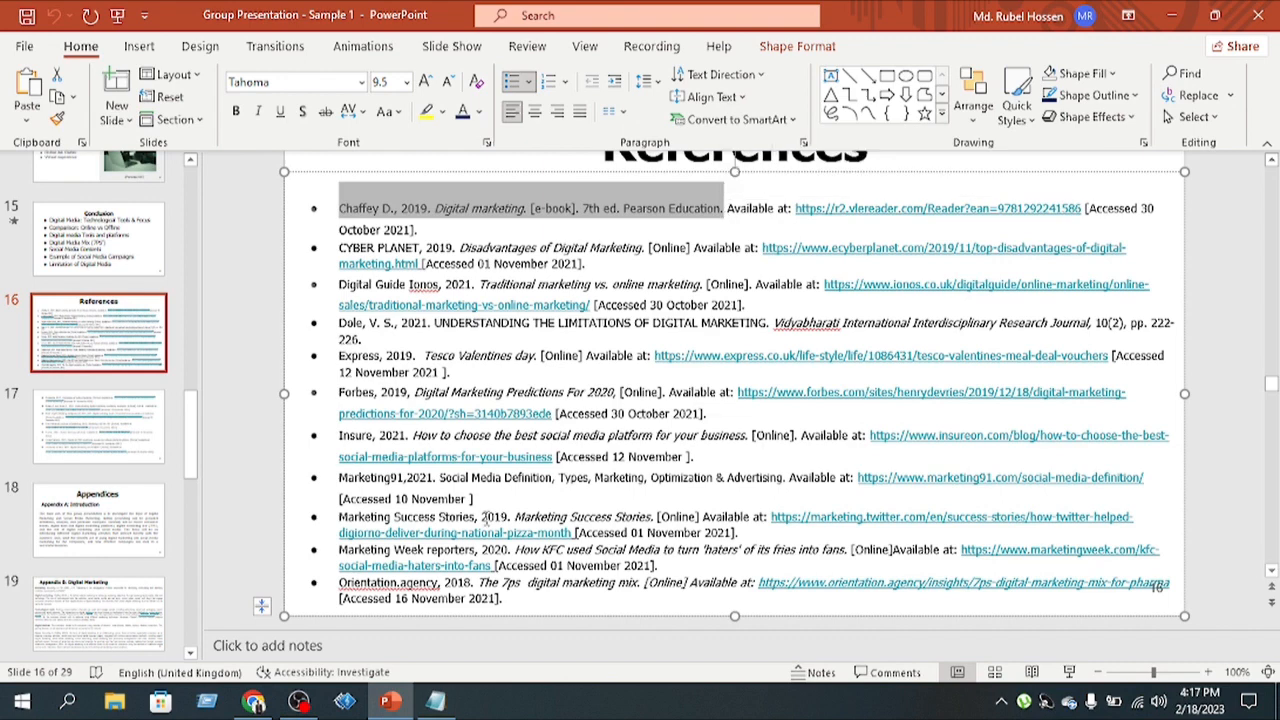
# Return to the manual citation form in Chrome, set it to cite a chapter or section, and paste the copied reference as the book title
pyautogui.click(253, 700)
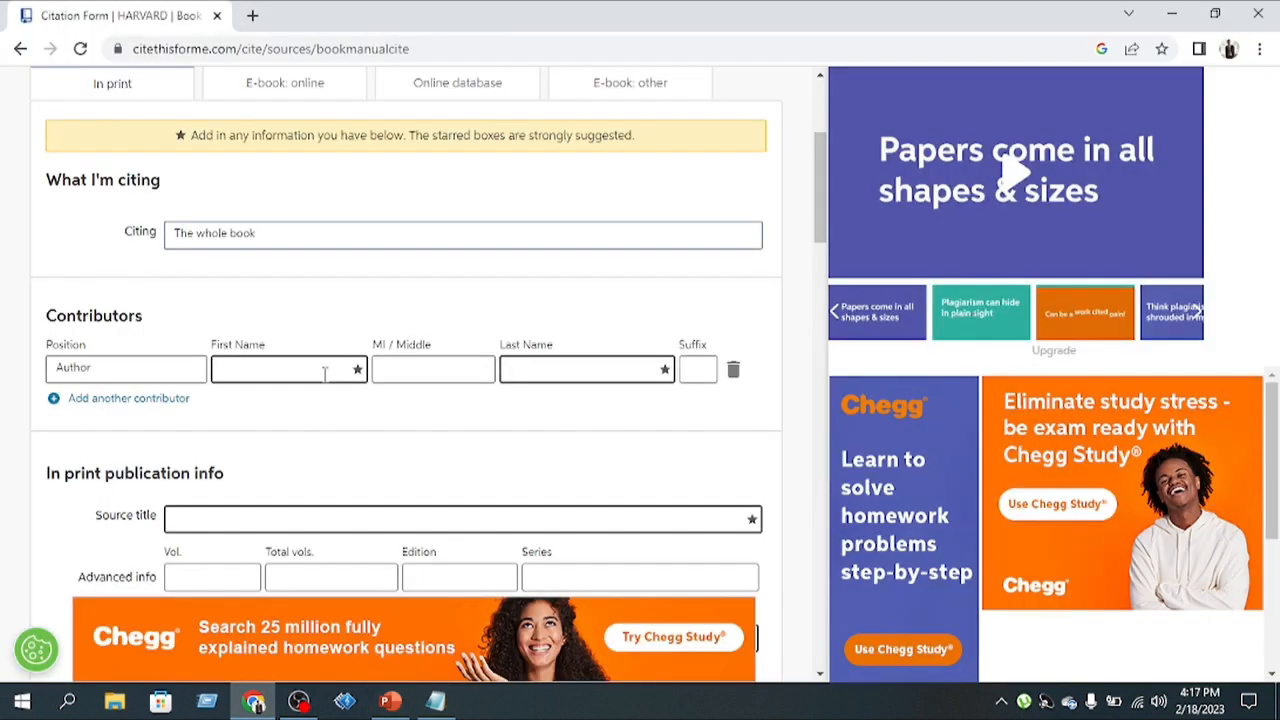
pyautogui.click(275, 240)
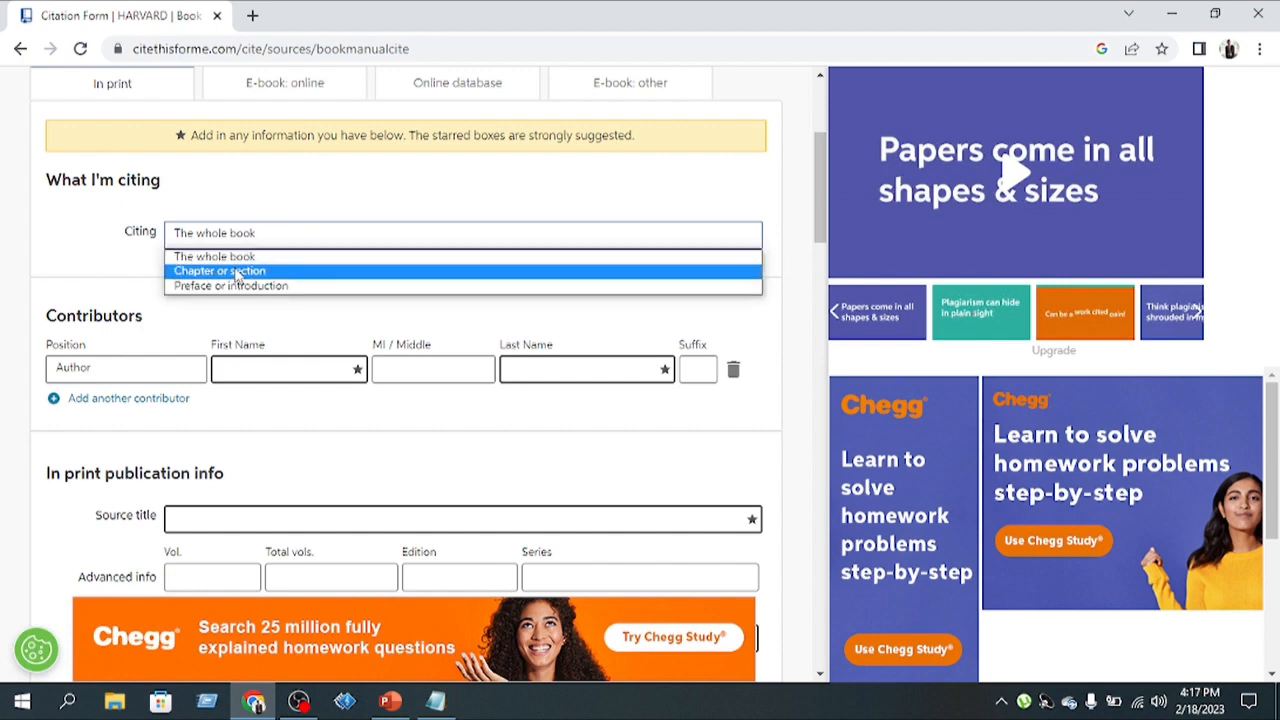
pyautogui.click(238, 272)
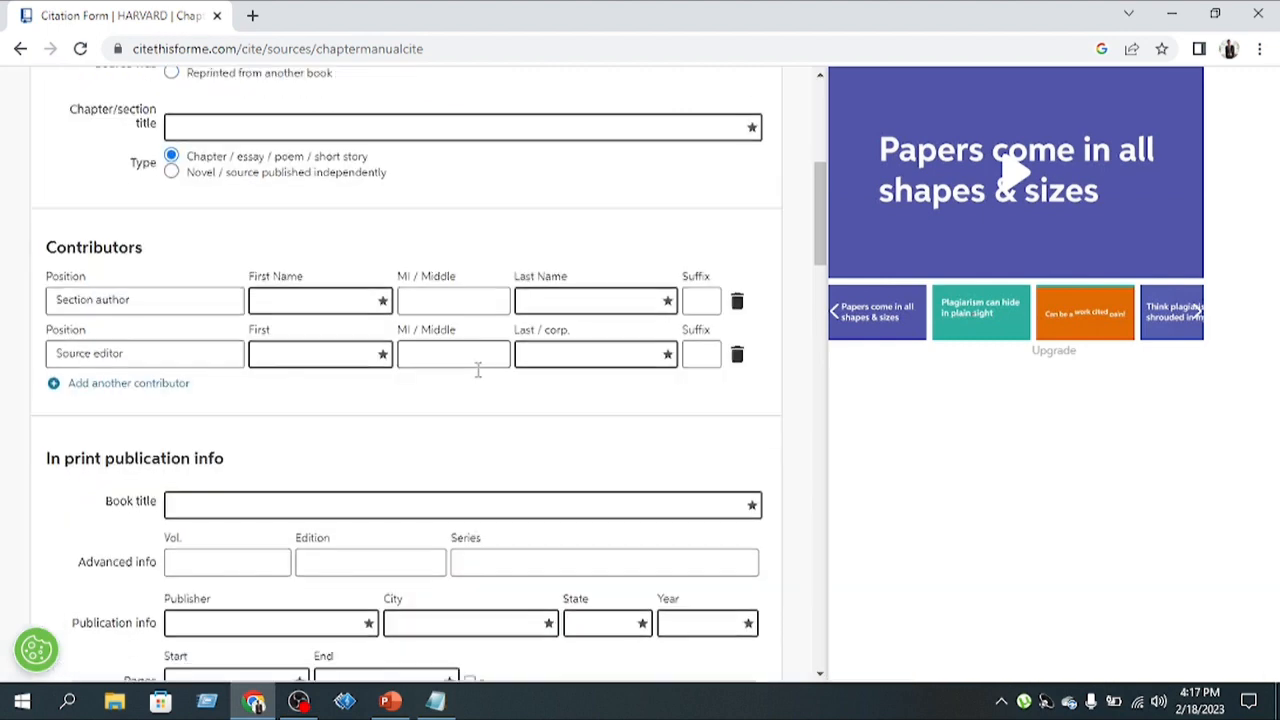
pyautogui.scroll(-2, 478, 370)
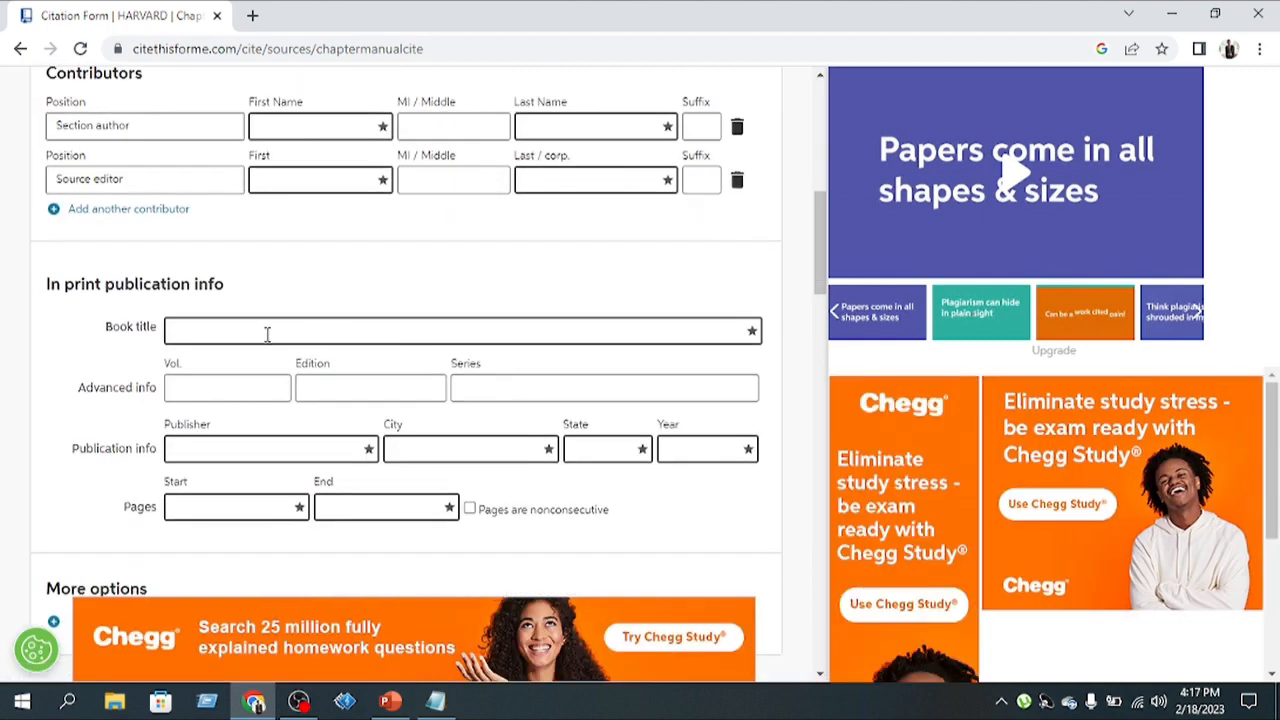
pyautogui.click(305, 331)
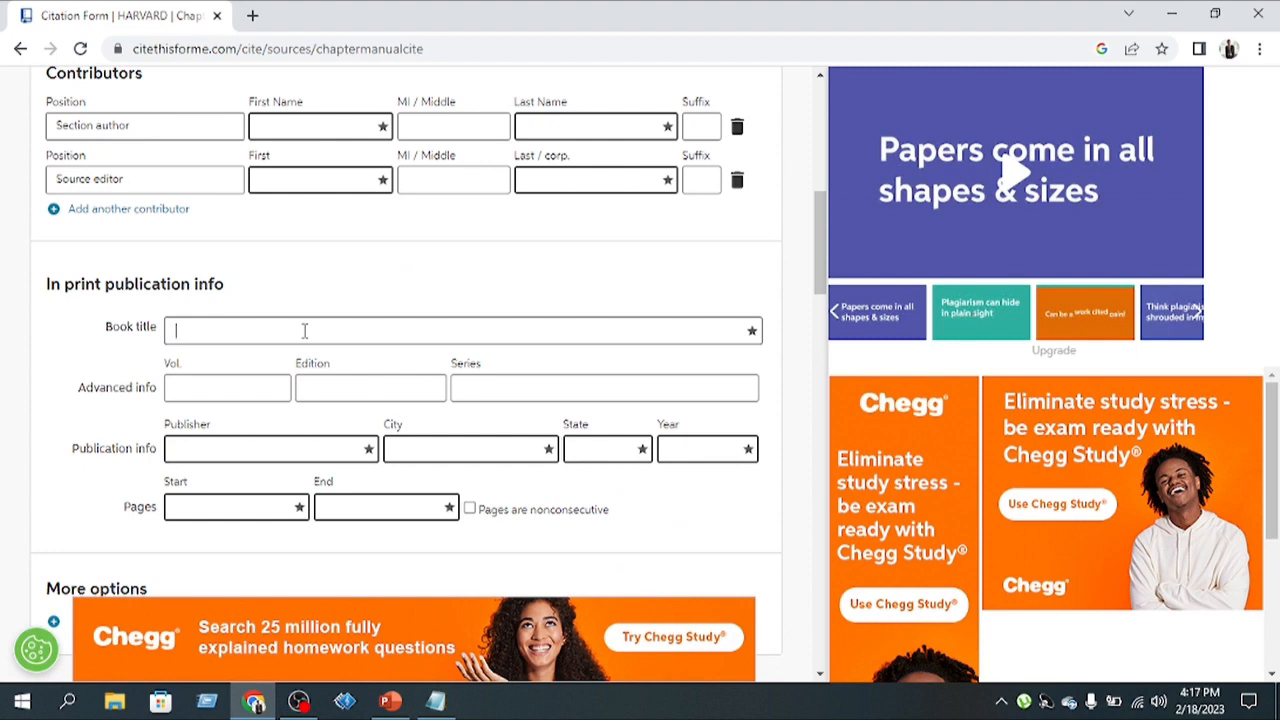
pyautogui.hotkey('ctrl', 'v')
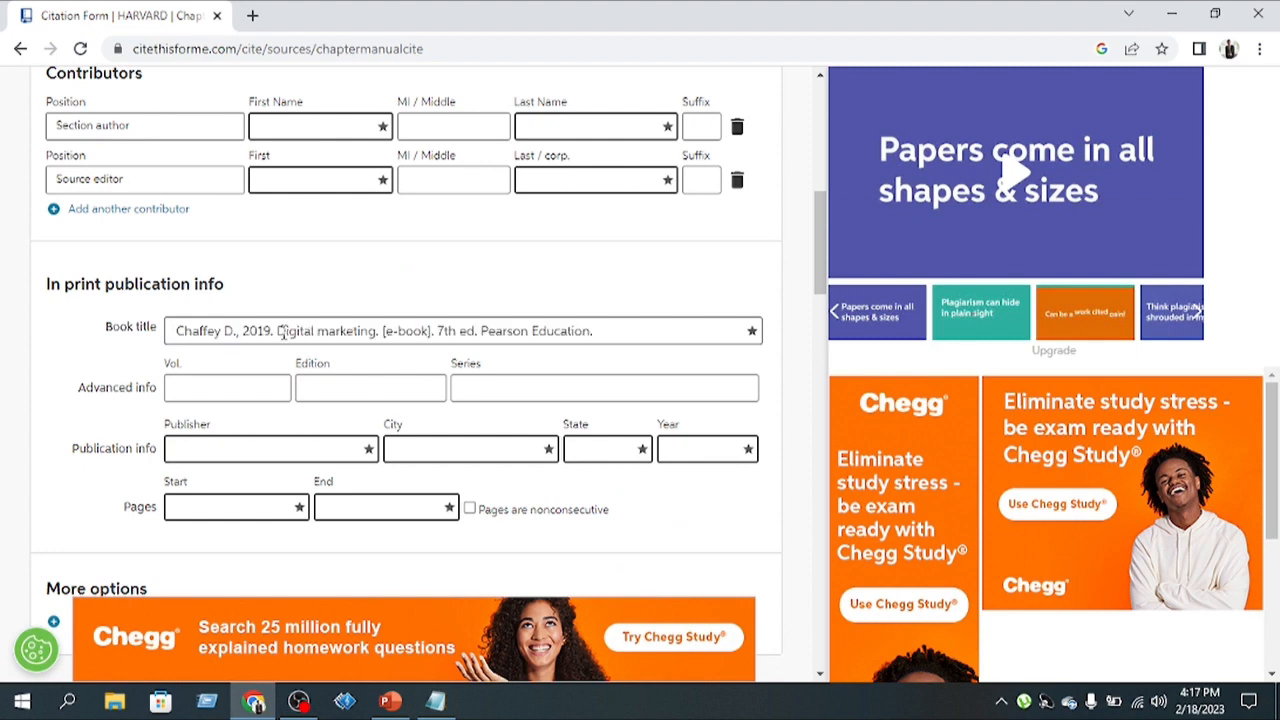
# Move the author and year text from the start of the book title into the section author's last name field
pyautogui.moveTo(277, 331); pyautogui.dragTo(176, 331)
pyautogui.hotkey('ctrl', 'c')
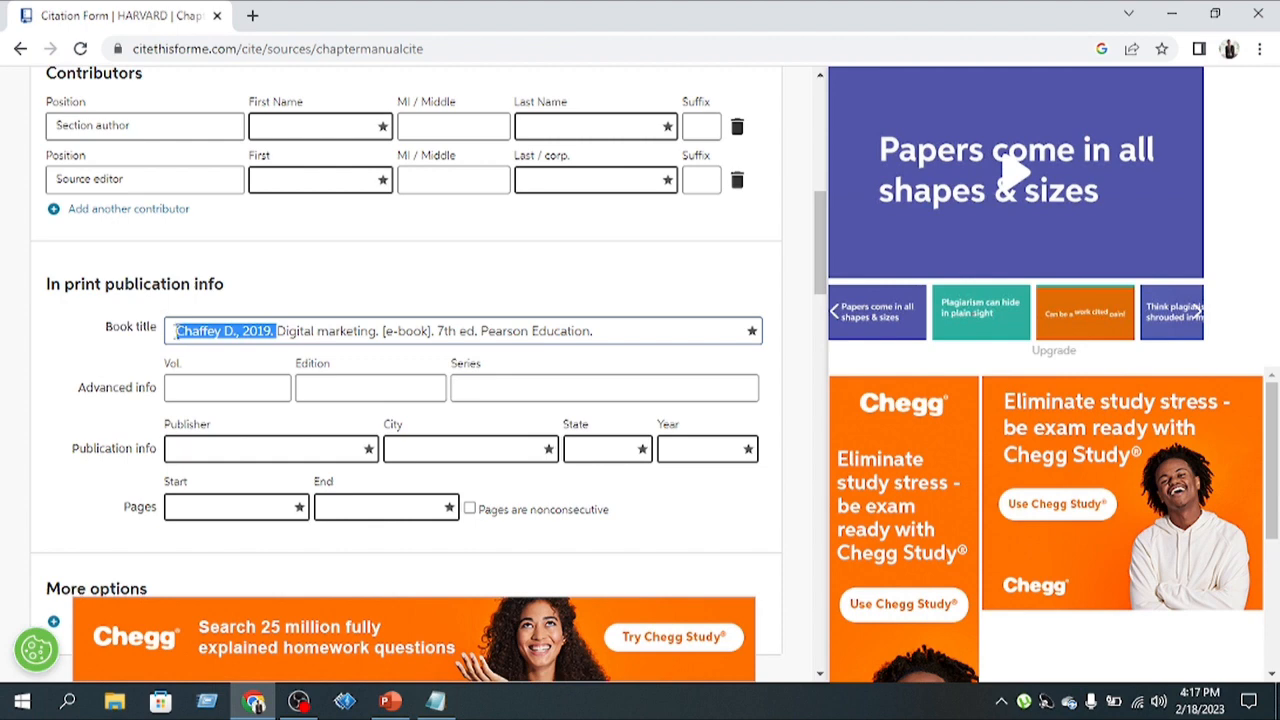
pyautogui.press('BackSpace')
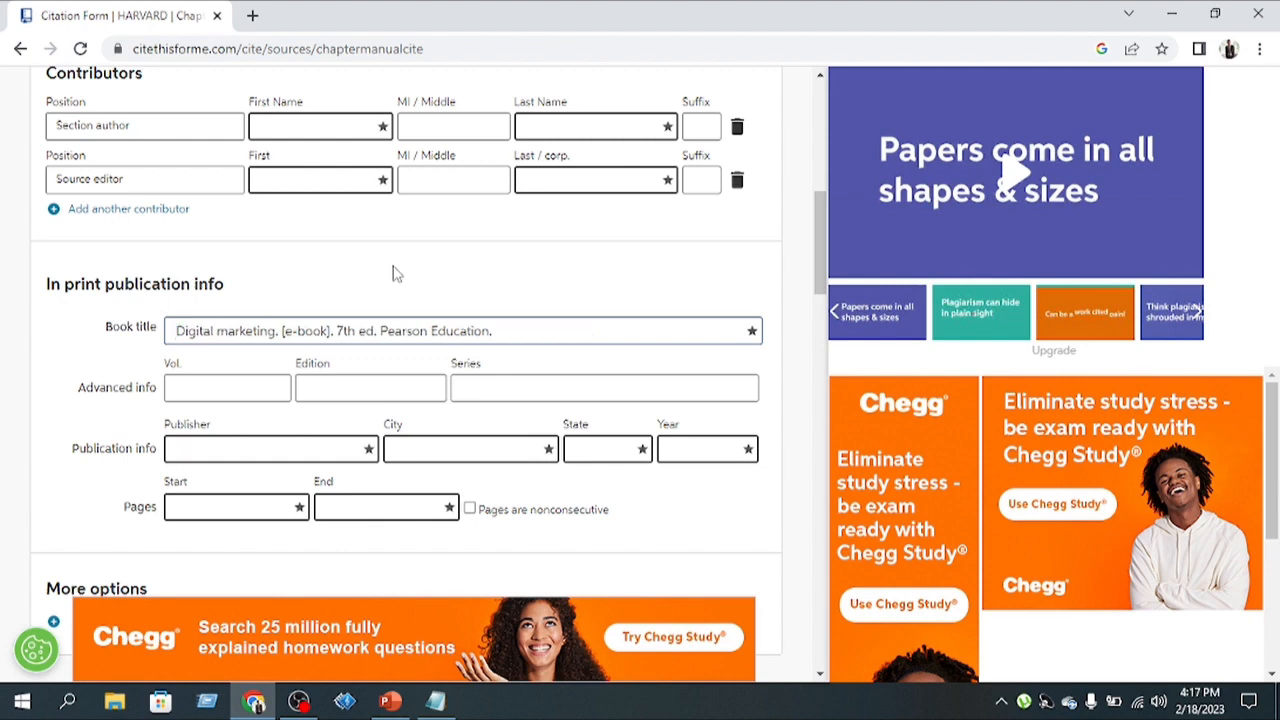
pyautogui.scroll(1, 393, 273)
pyautogui.click(538, 207)
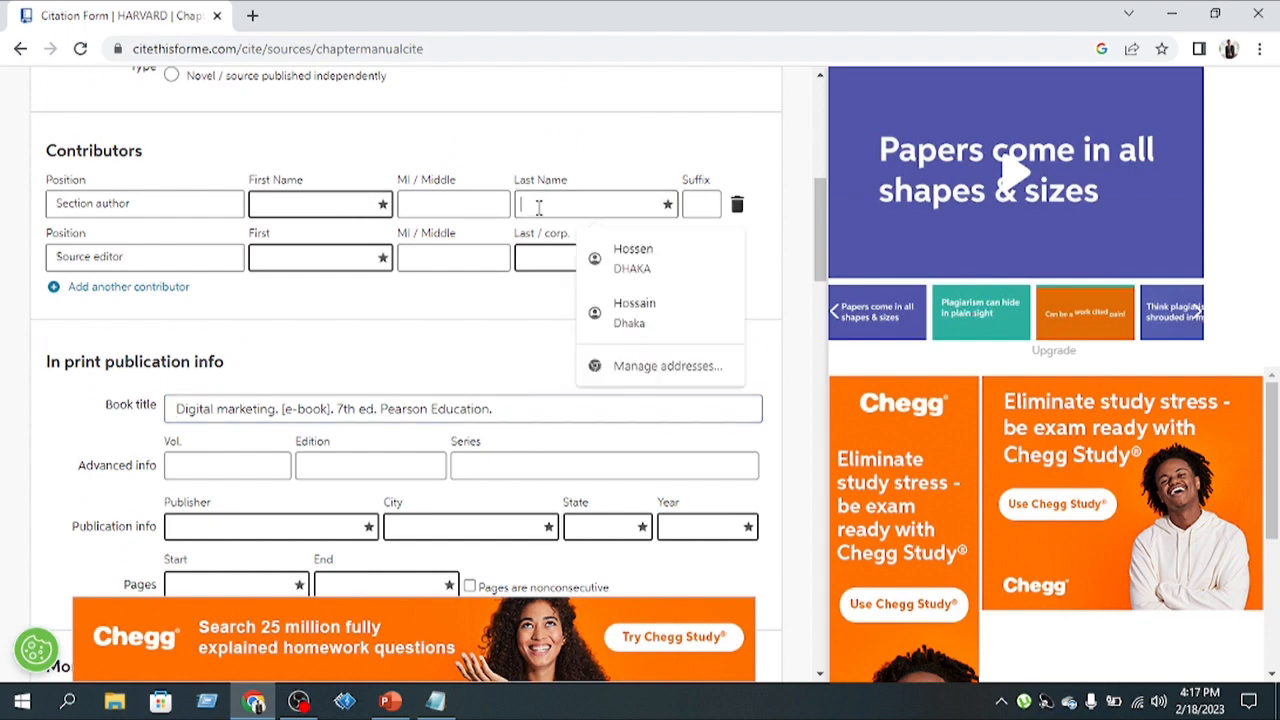
pyautogui.hotkey('ctrl', 'v')
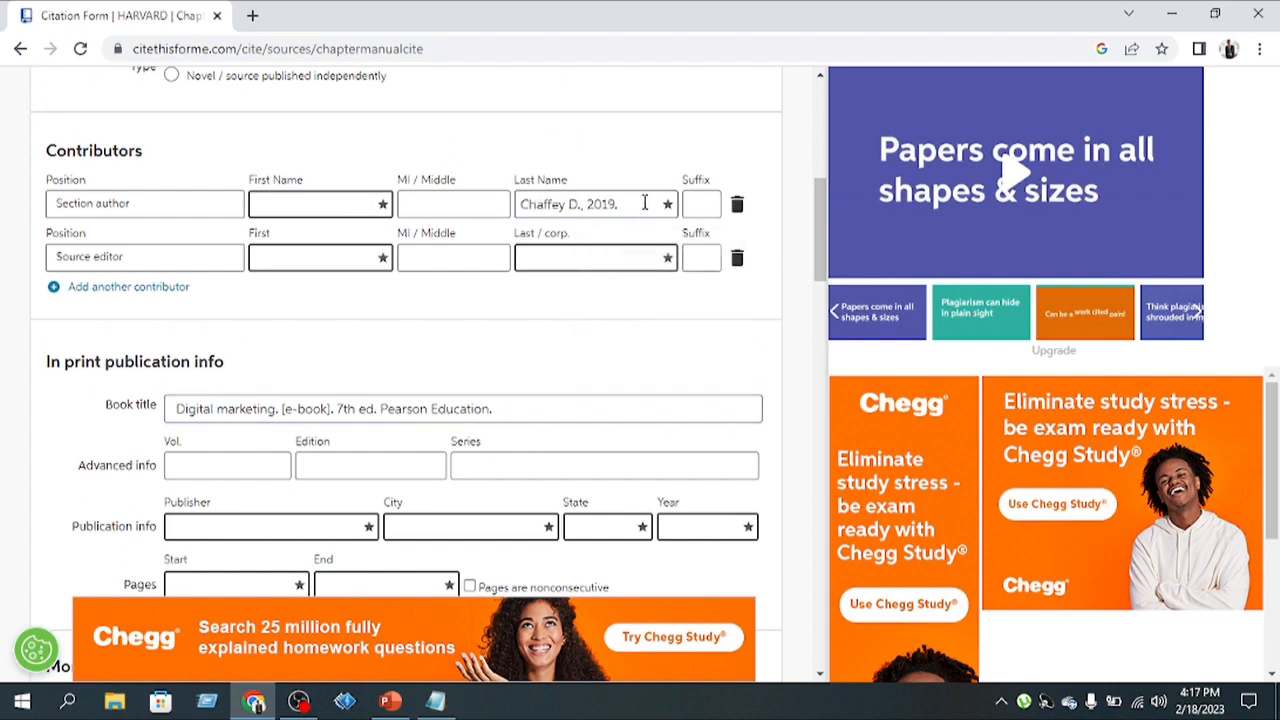
# Trim the section author's last name to the surname only and enter the author's initial as the first name
pyautogui.moveTo(645, 203); pyautogui.dragTo(573, 206)
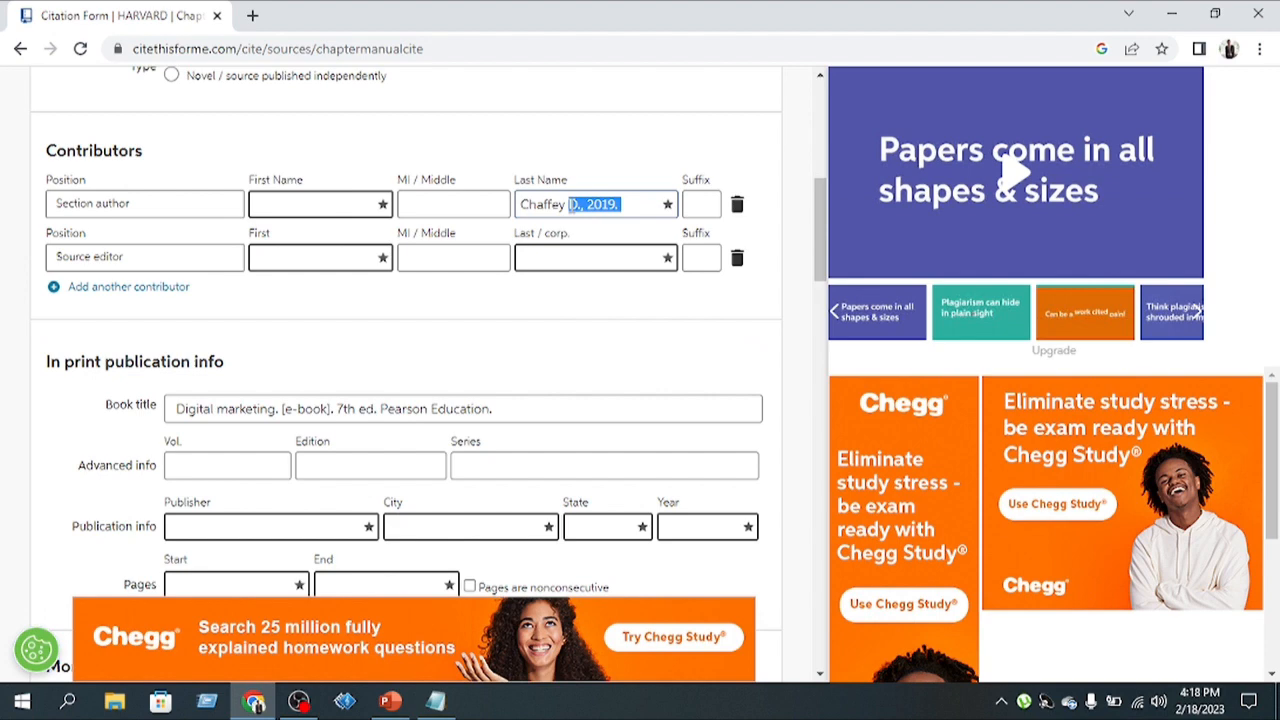
pyautogui.press('BackSpace')
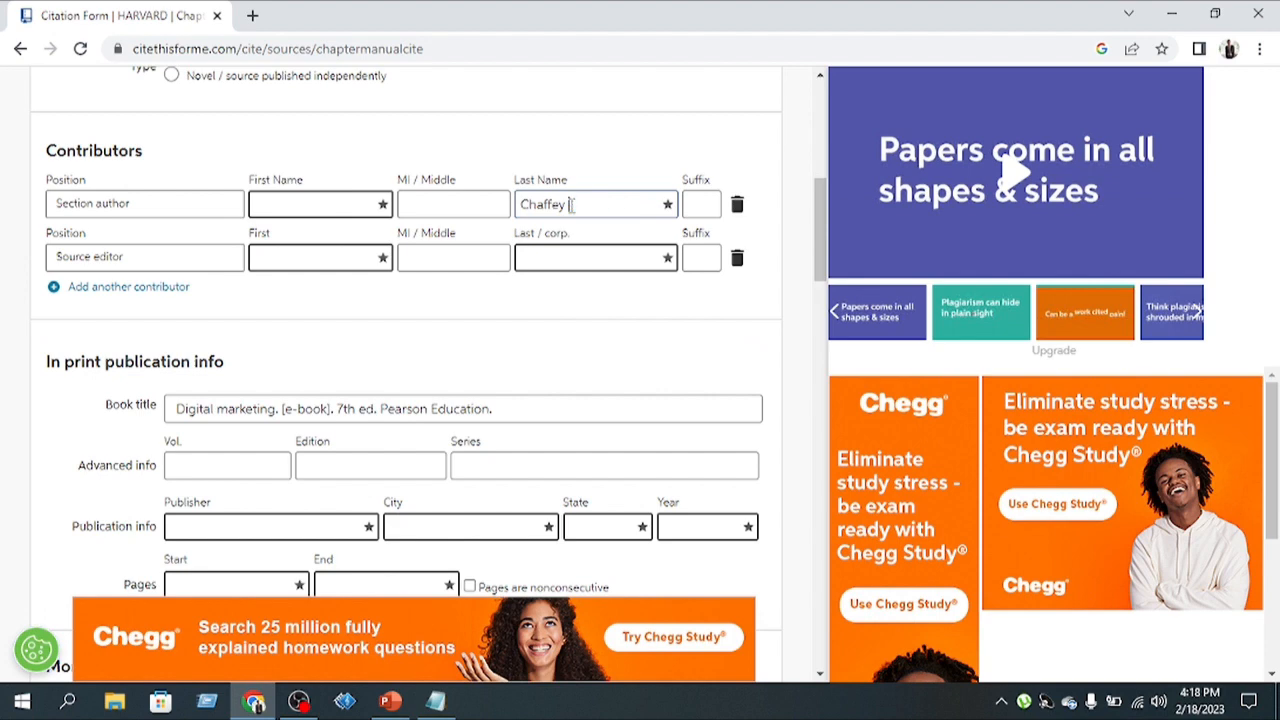
pyautogui.click(342, 202)
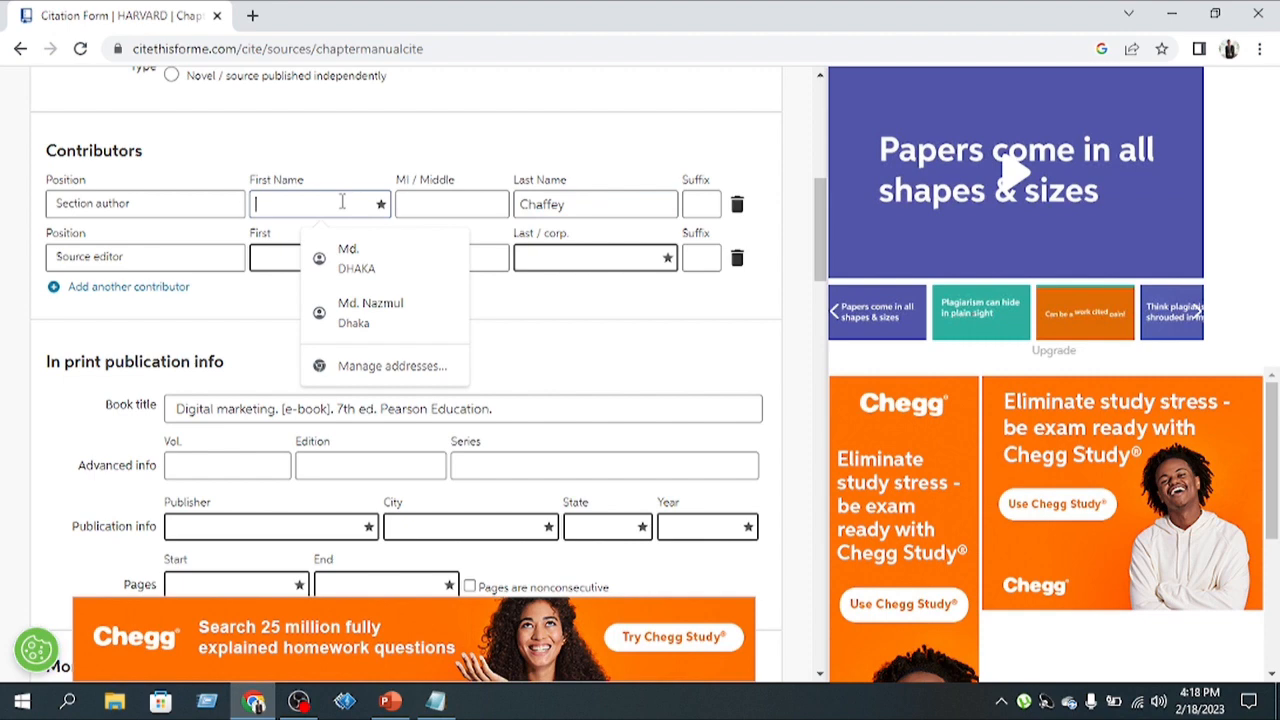
pyautogui.write('D')
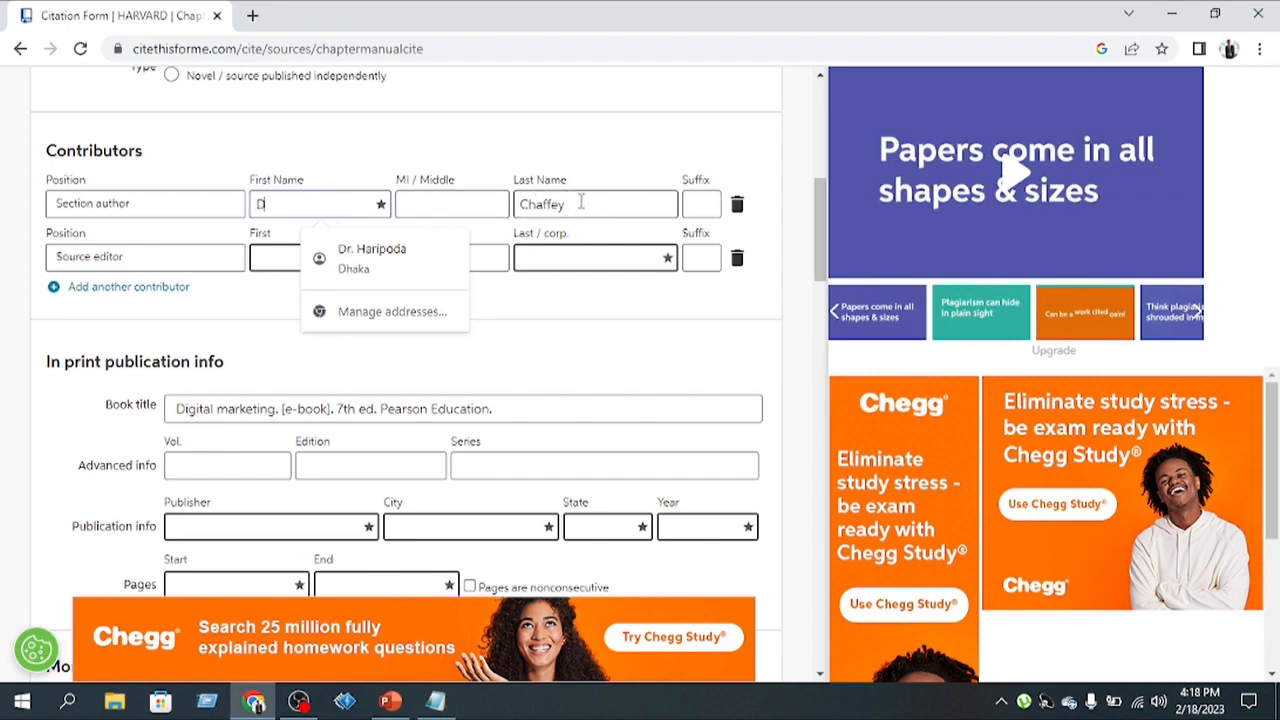
pyautogui.press('Escape')
# Set the publication year to 2019 and the pages to 43–46, and complete the citation
pyautogui.scroll(-3, 440, 368)
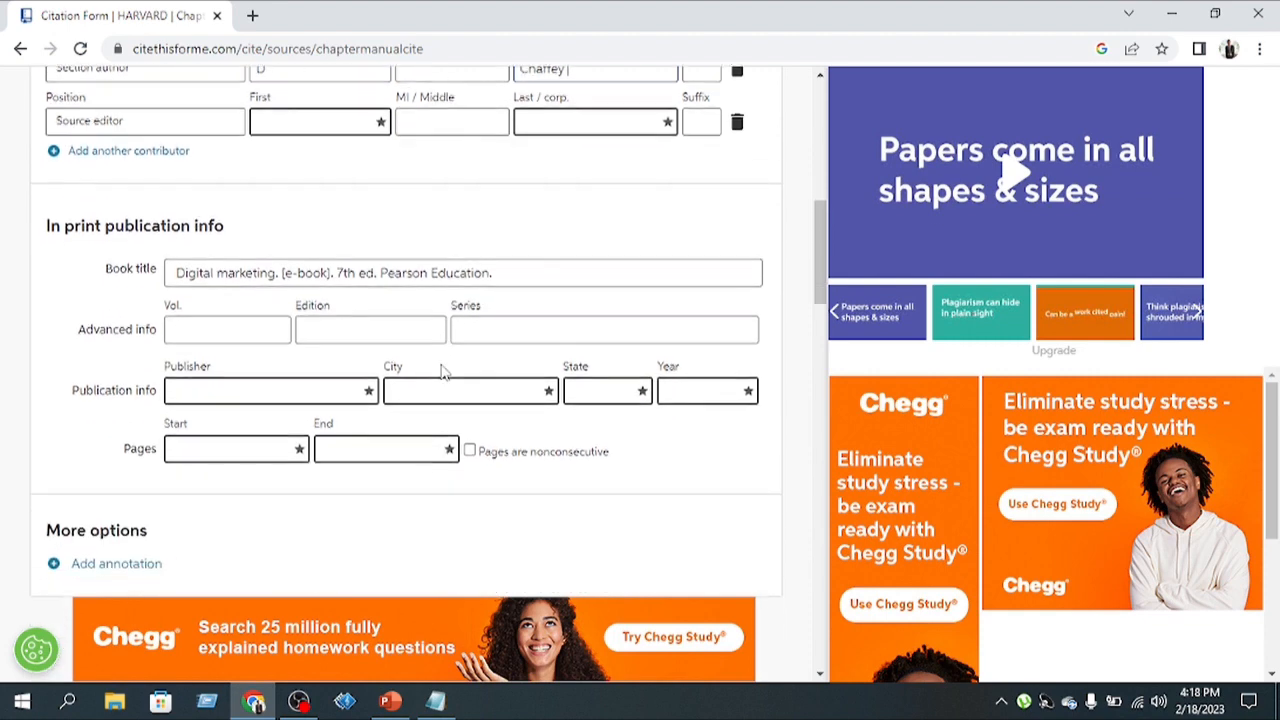
pyautogui.click(700, 271)
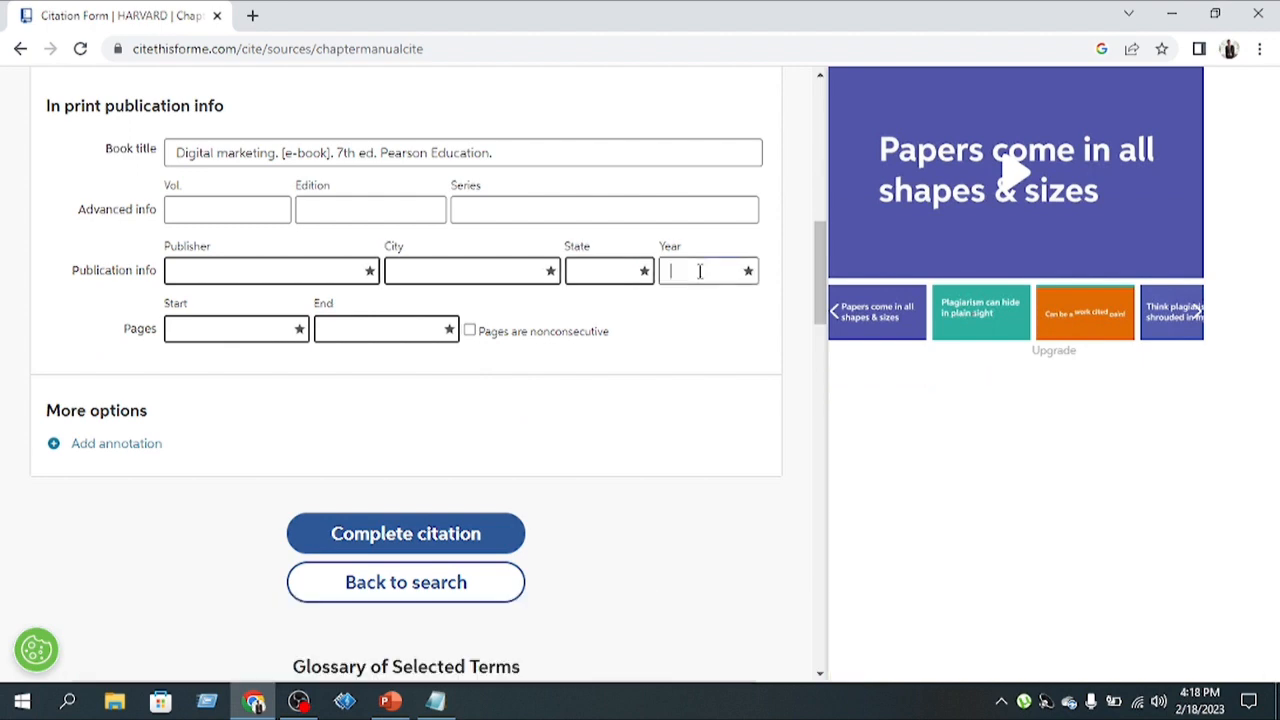
pyautogui.write('2019')
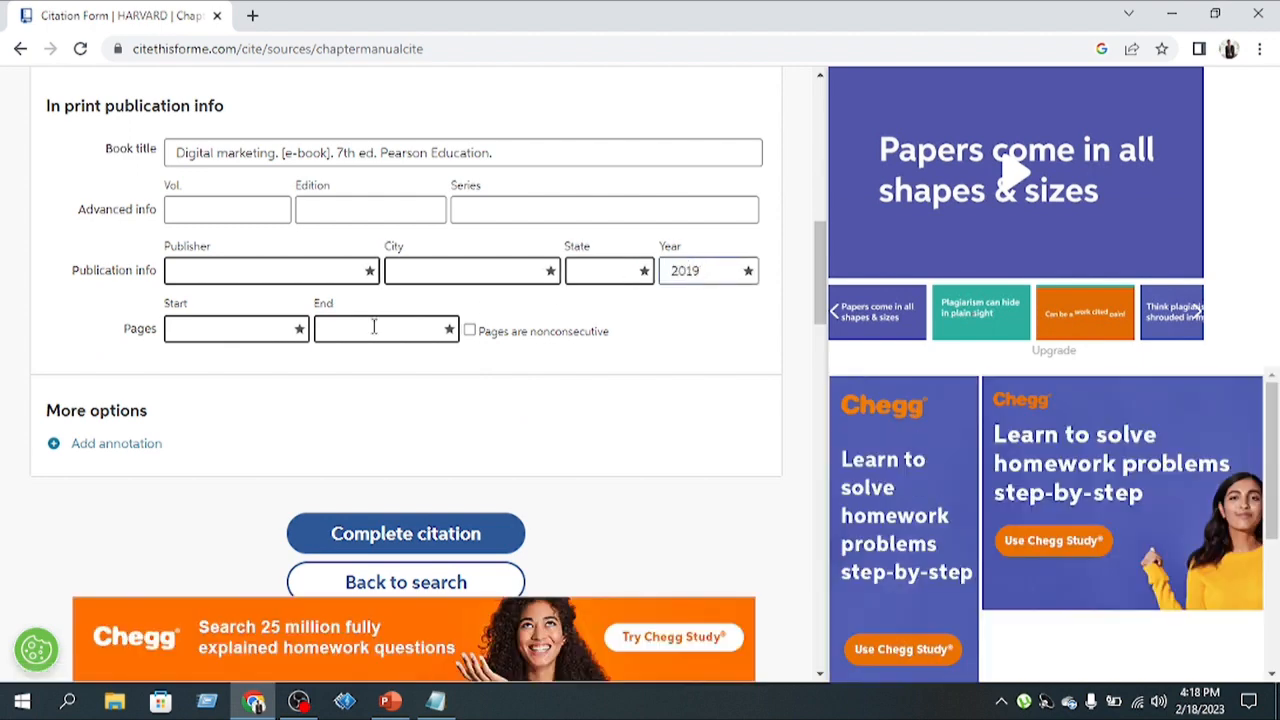
pyautogui.click(253, 328)
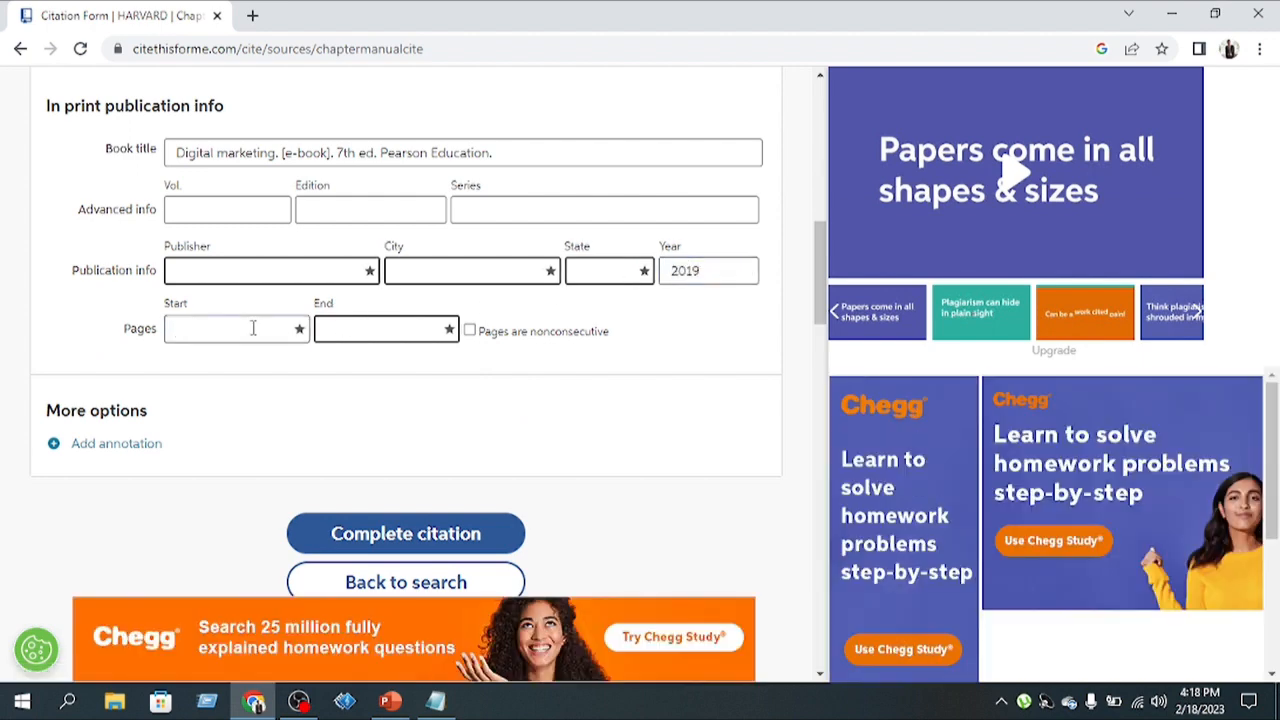
pyautogui.click(373, 331)
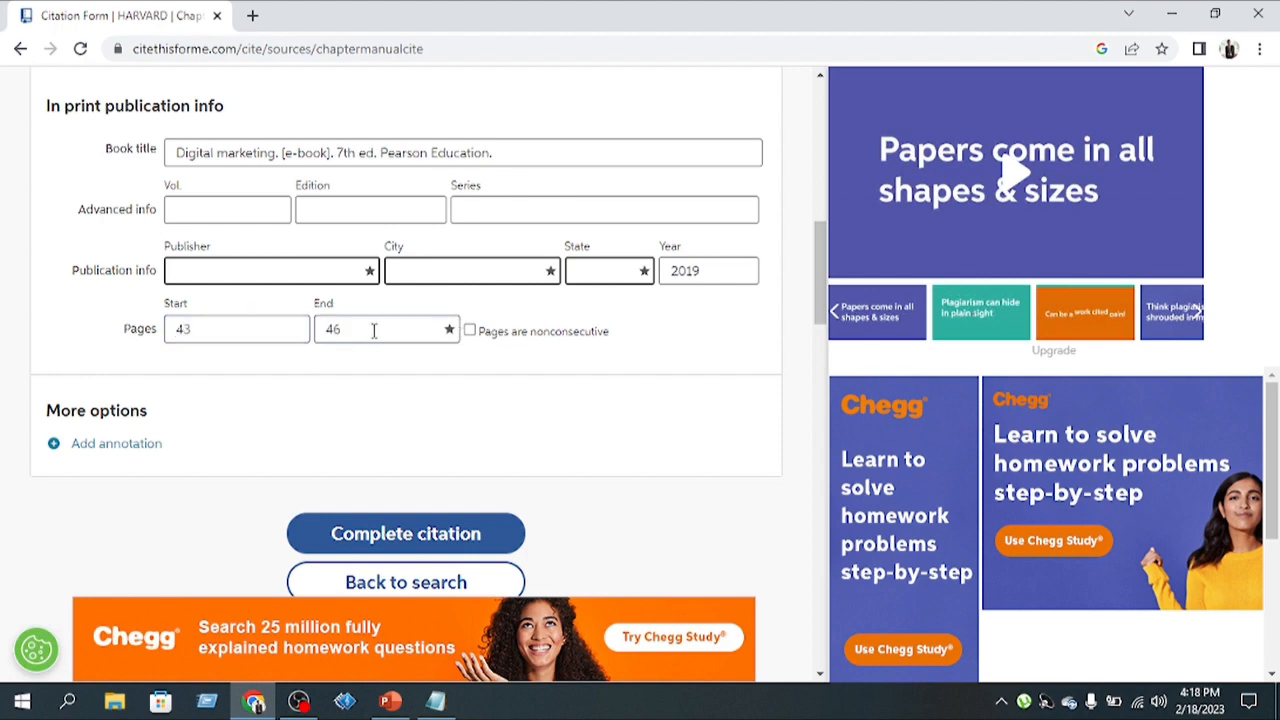
pyautogui.scroll(-1, 449, 386)
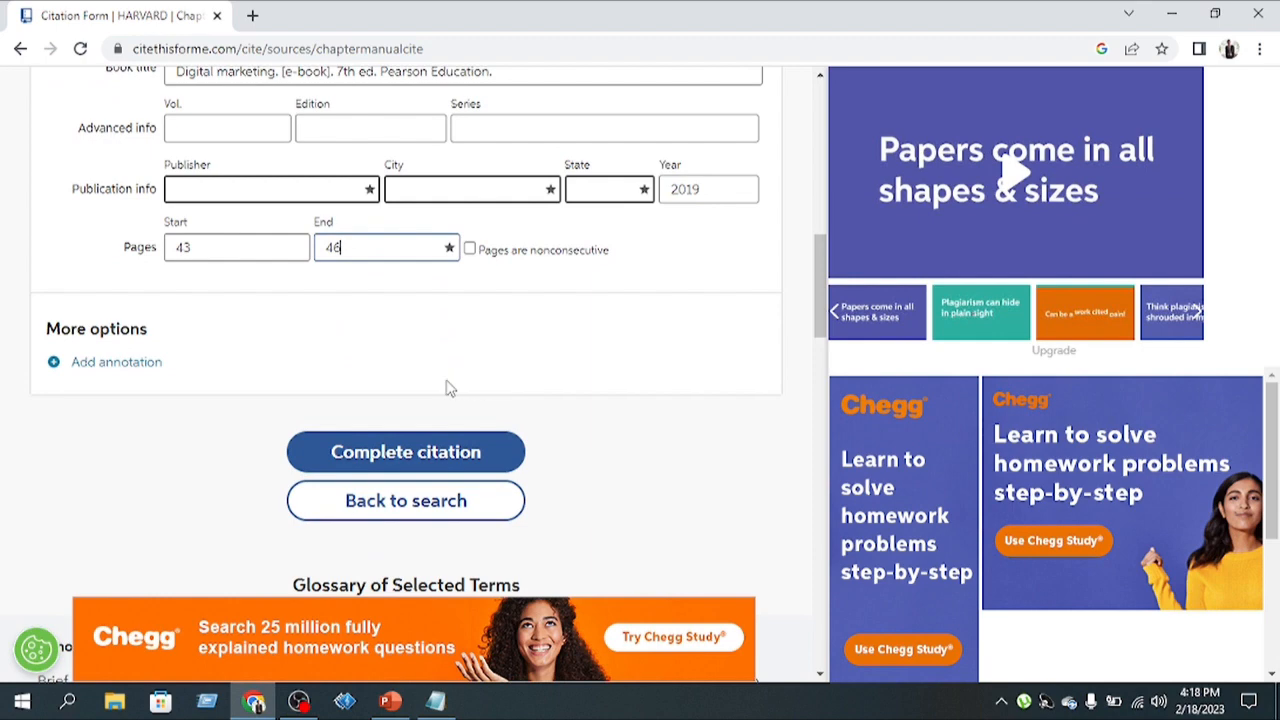
pyautogui.click(433, 453)
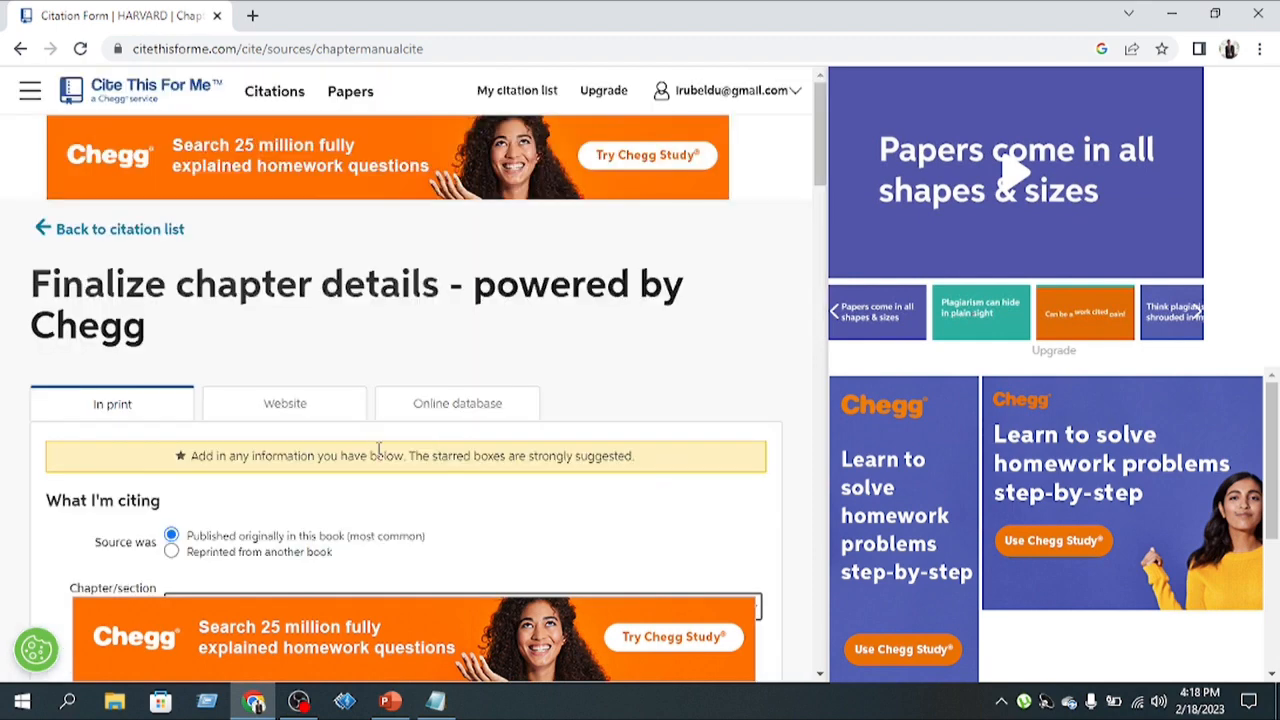
# Copy the in-text citation of the 2022 "Evaluating social media marketing" entry in the AS 1 list
pyautogui.scroll(-2, 430, 335)
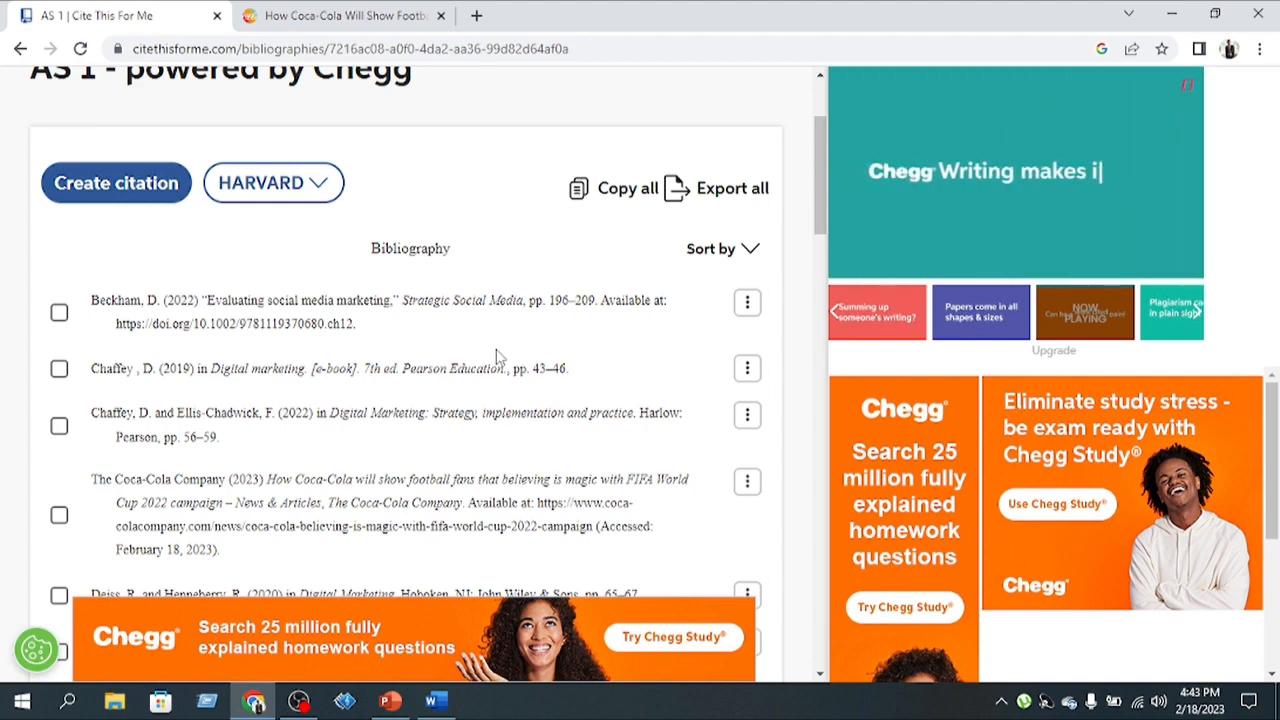
pyautogui.scroll(-1, 338, 260)
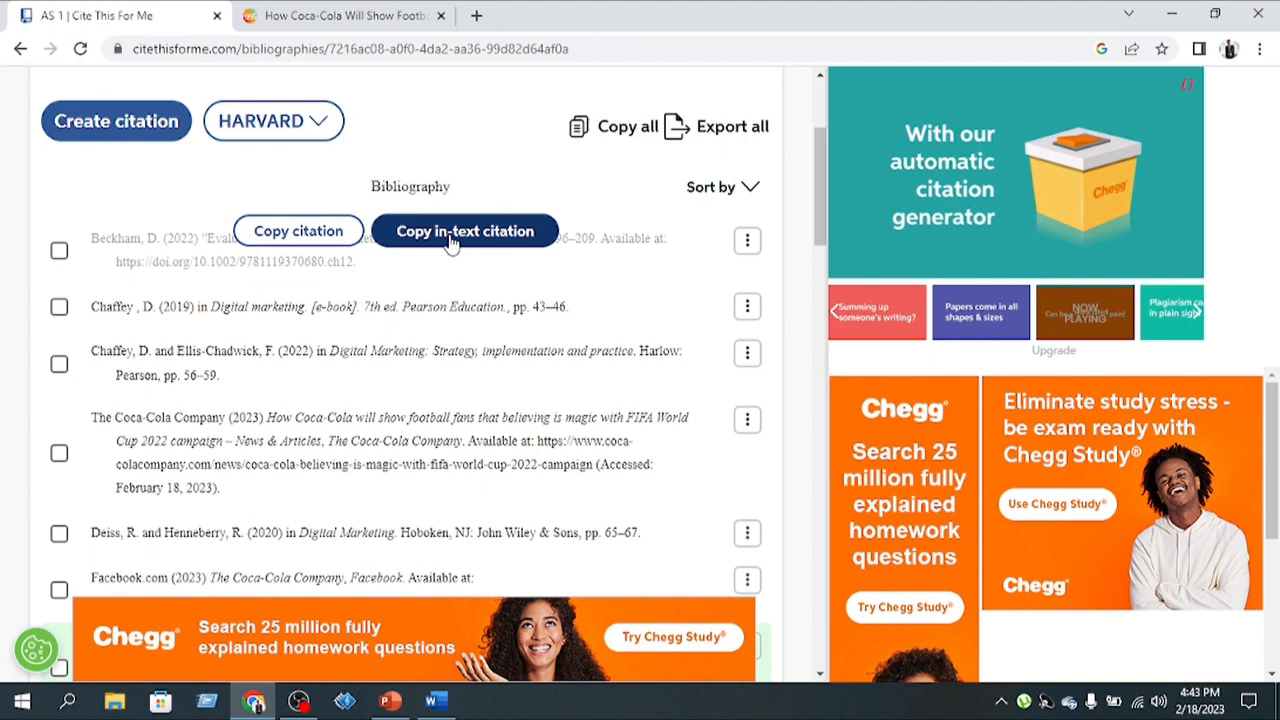
pyautogui.click(451, 240)
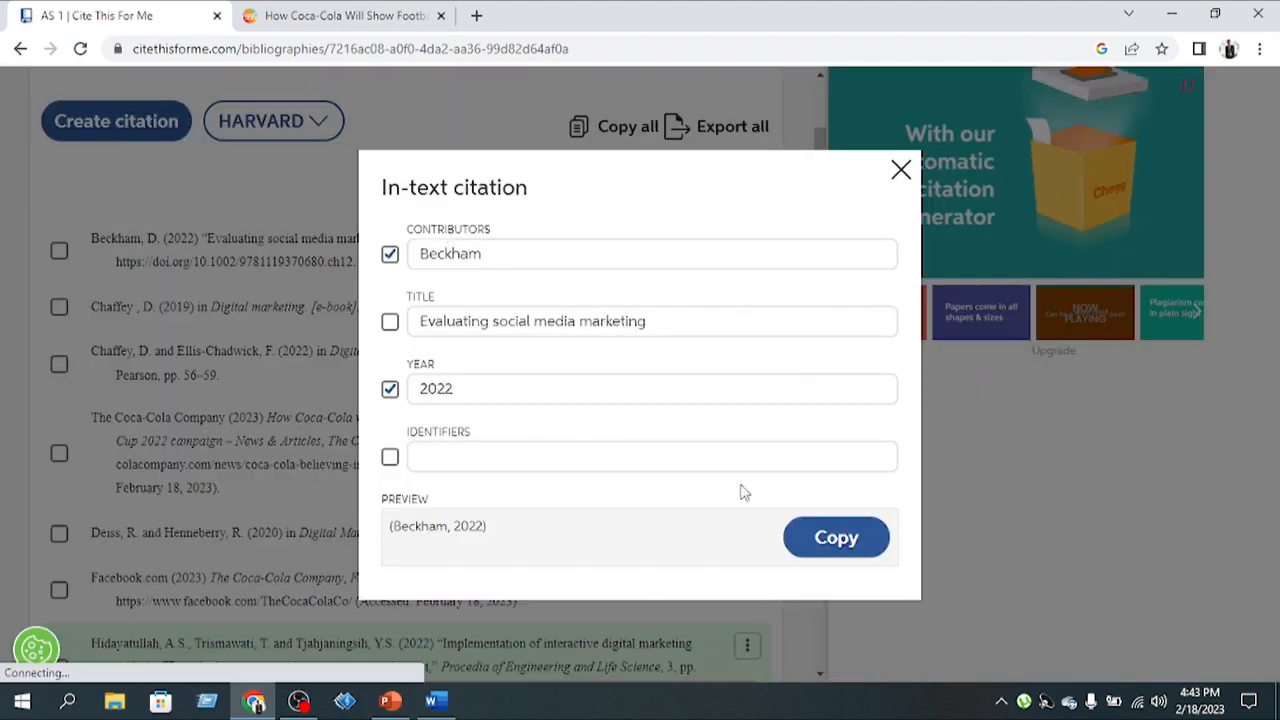
pyautogui.click(837, 537)
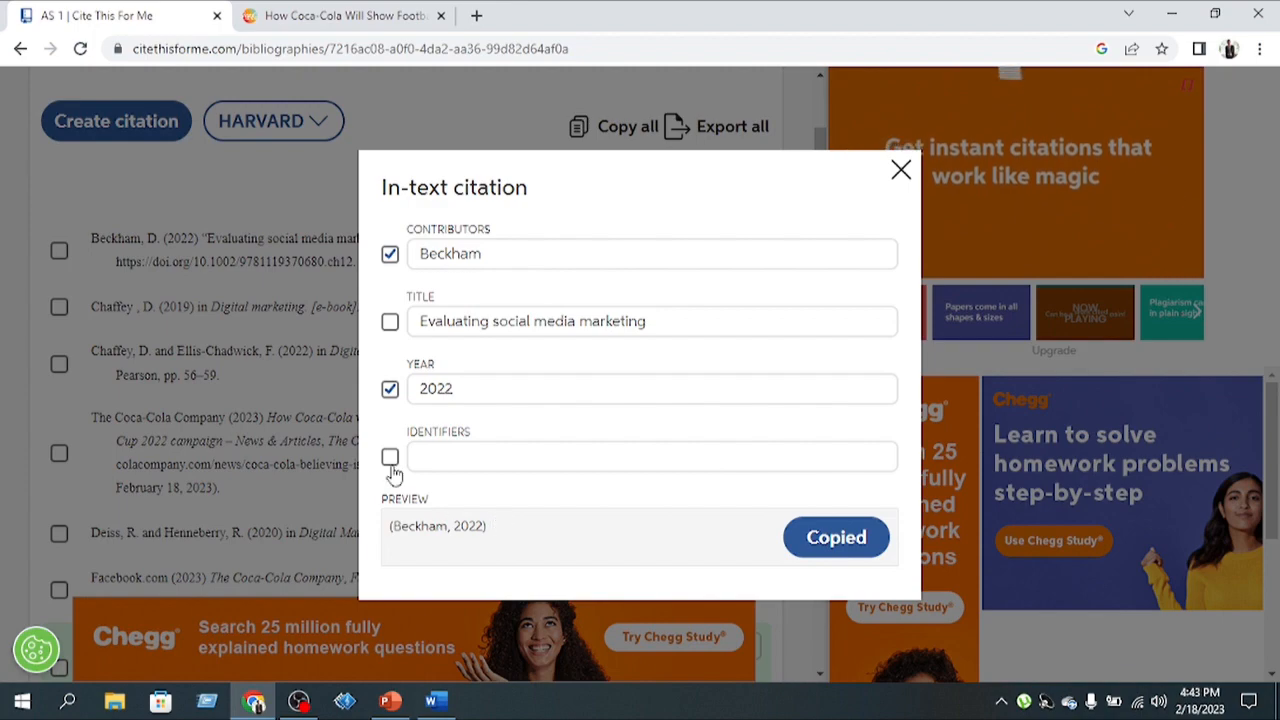
# Switch to Word and paste the in-text citation after "development strategy for the business" in the second Introduction paragraph, before the full stop
pyautogui.click(433, 701)
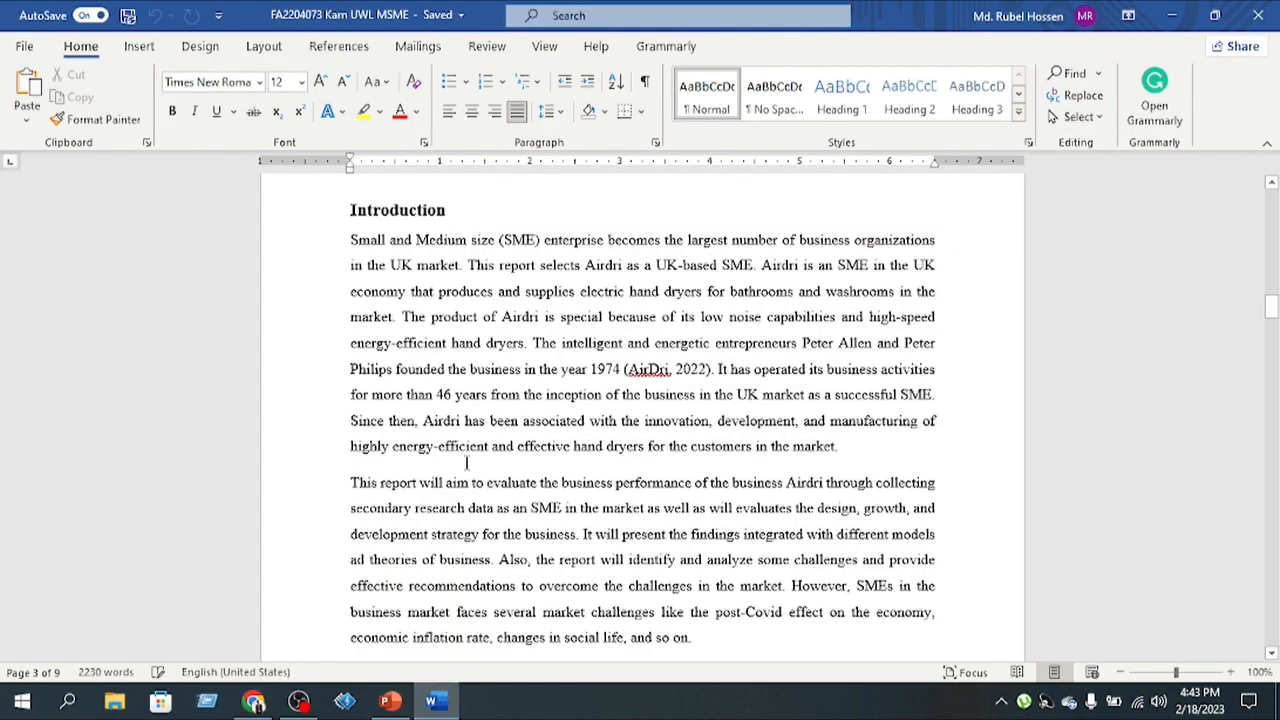
pyautogui.scroll(-2, 619, 455)
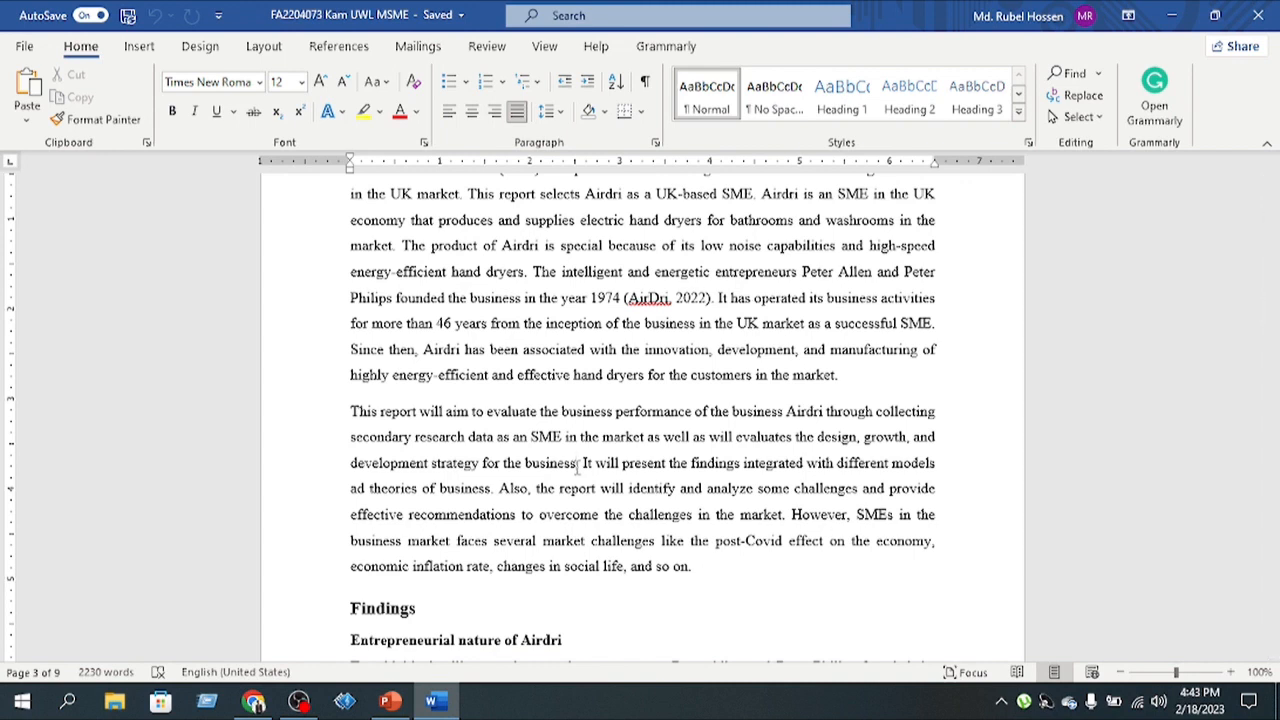
pyautogui.write('.')
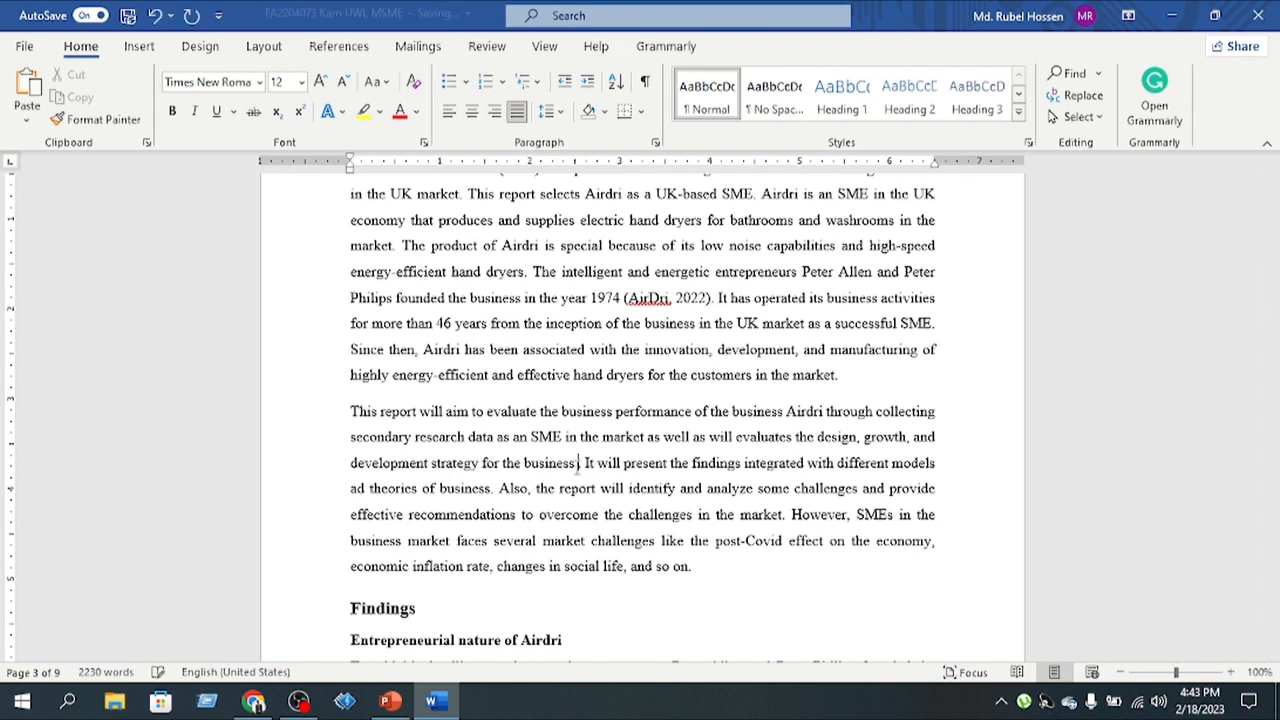
pyautogui.click(575, 465)
pyautogui.hotkey('ctrl', 'v')
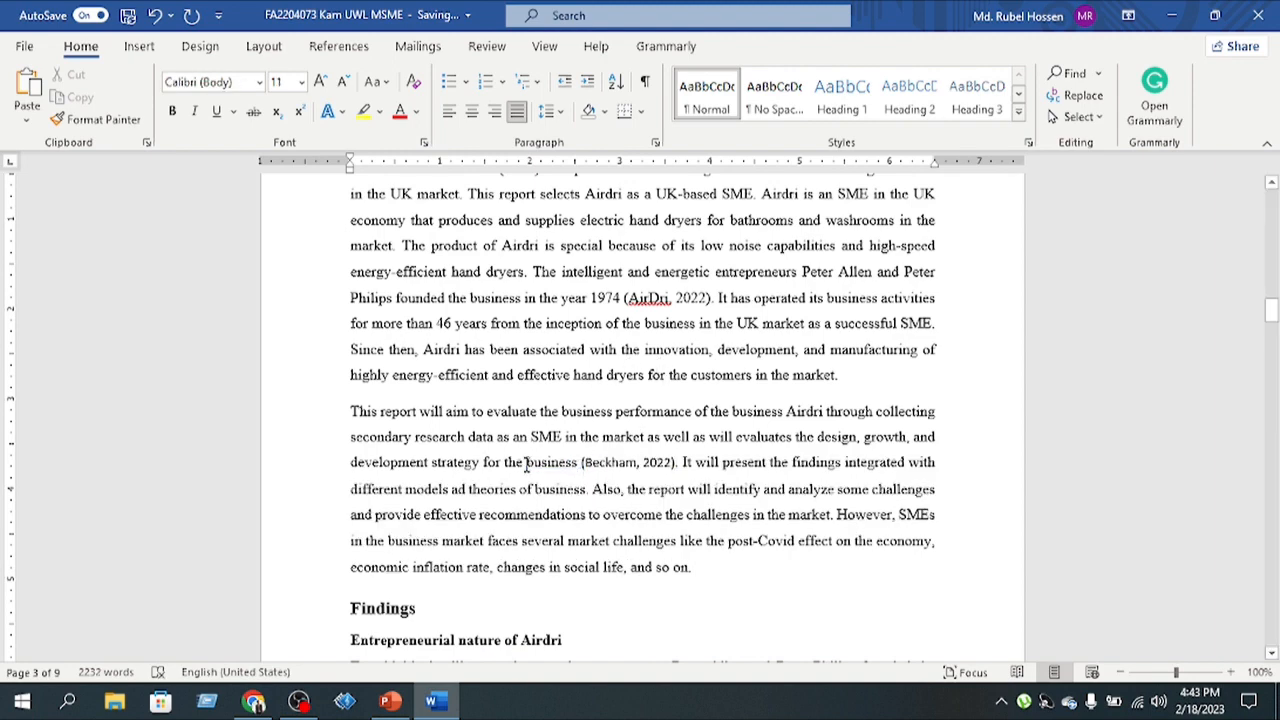
pyautogui.scroll(-1, 525, 465)
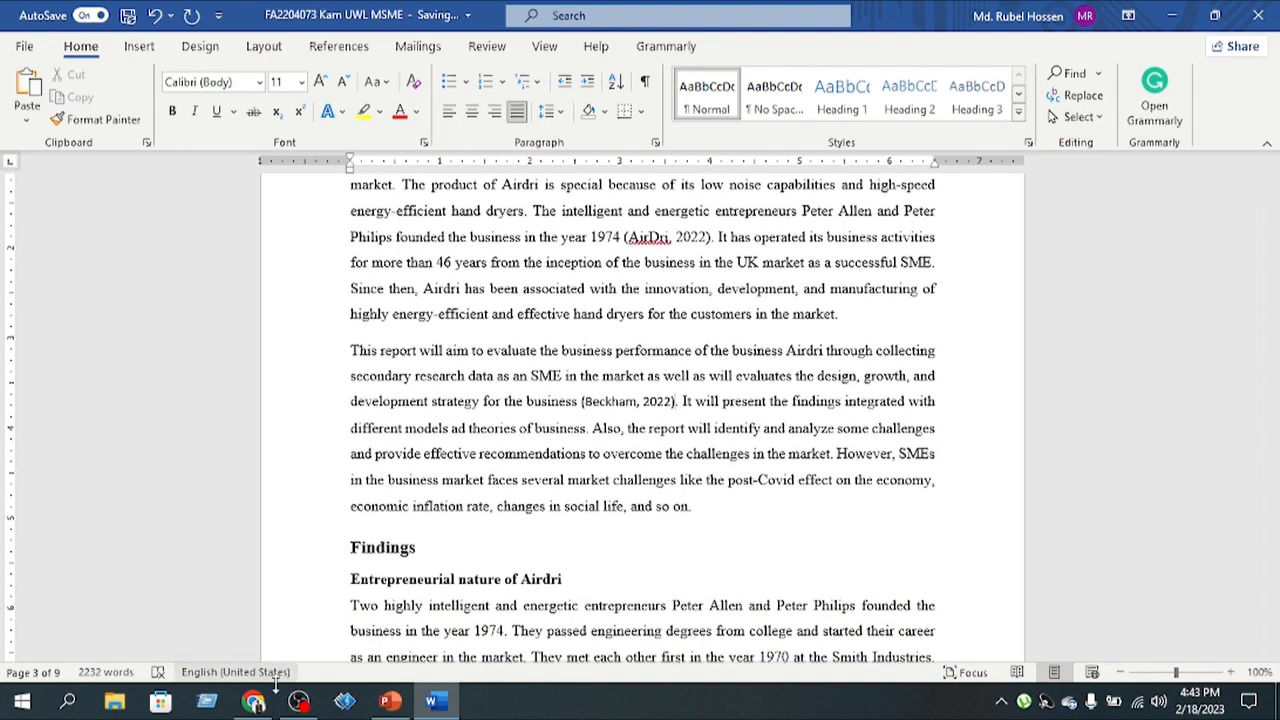
# Return to the AS 1 list in Chrome and copy the in-text citation of the 2019 Digital marketing e-book entry
pyautogui.click(253, 701)
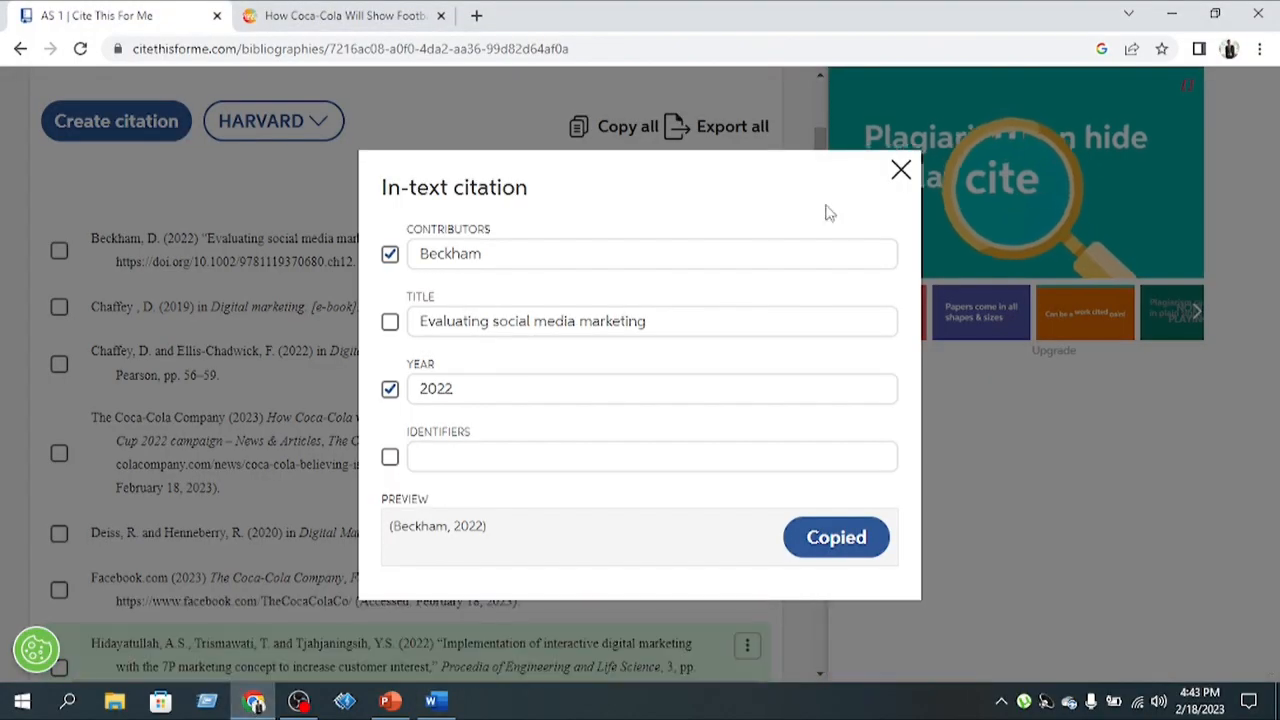
pyautogui.click(901, 170)
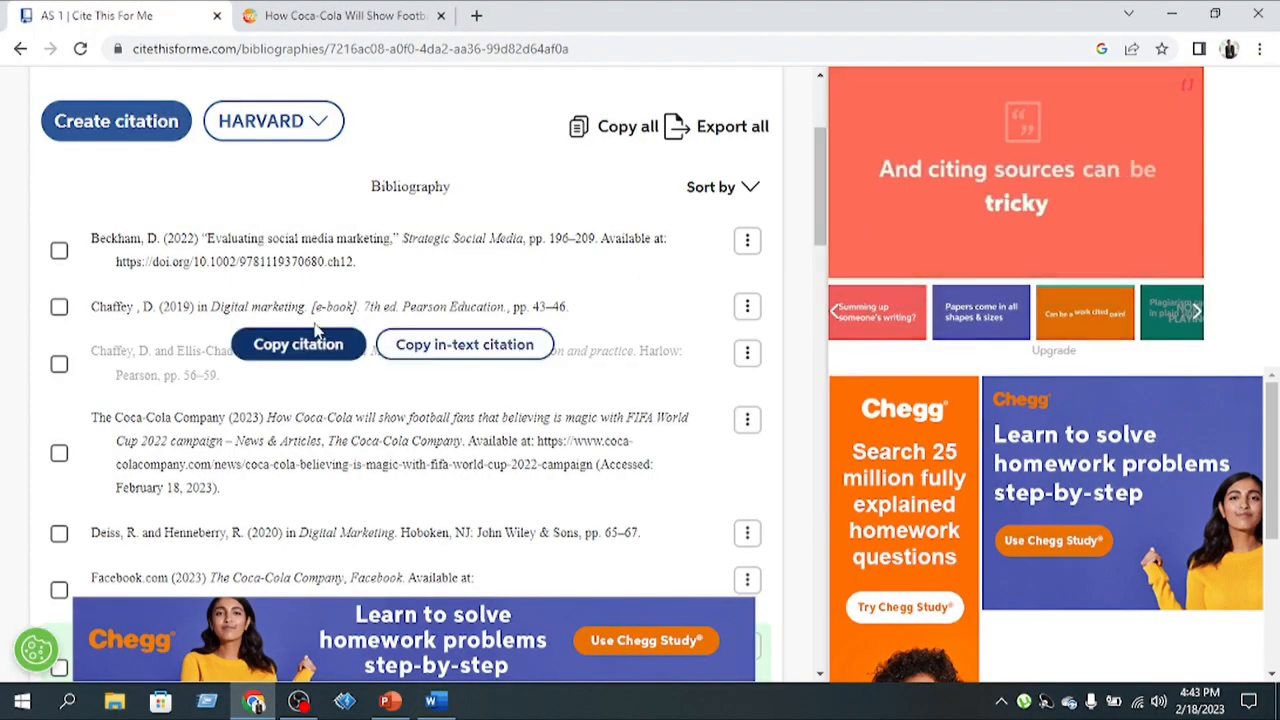
pyautogui.click(467, 310)
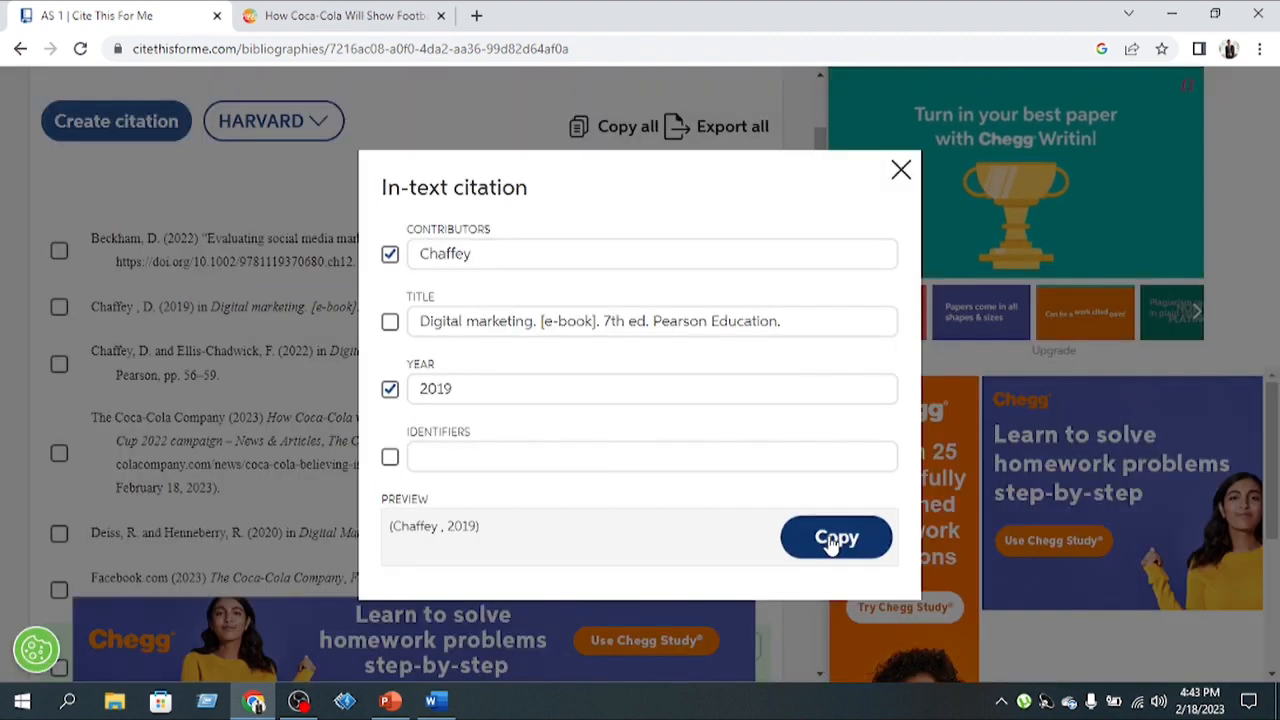
pyautogui.click(833, 541)
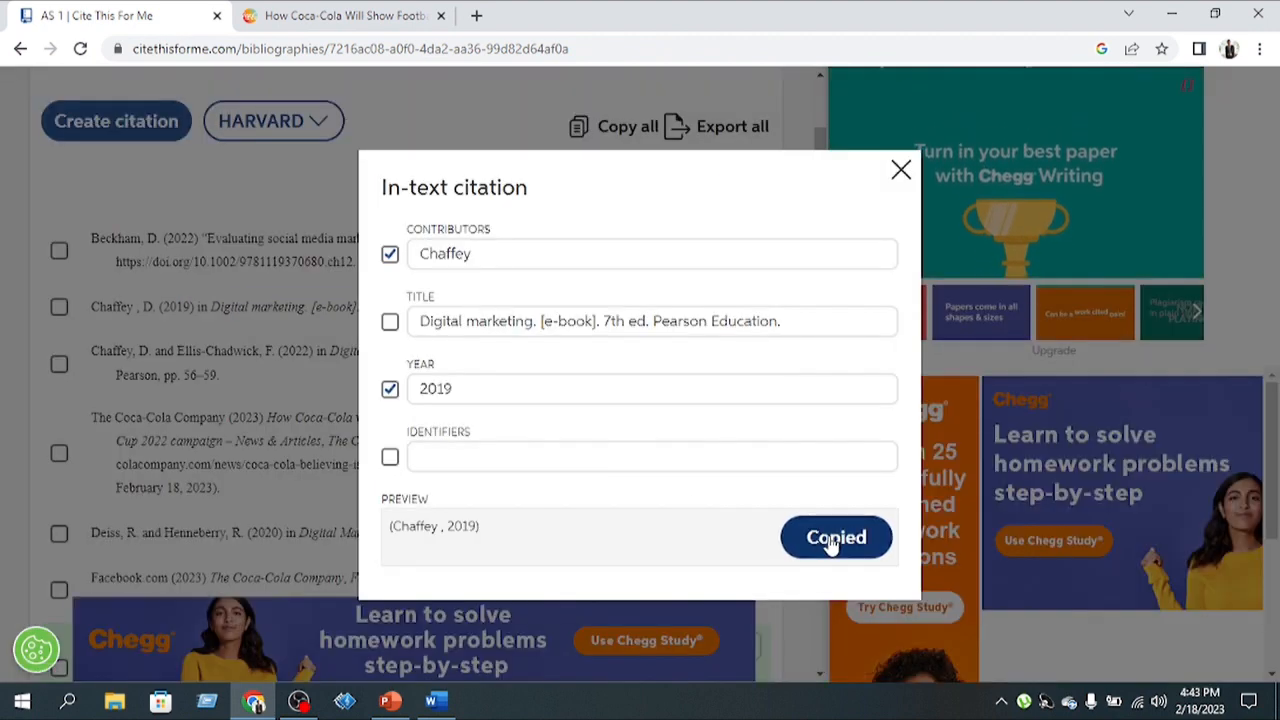
# Switch to Word, paste the citation after "business operations" under "Growth and development history of Airdri", and return to Chrome
pyautogui.click(433, 700)
pyautogui.scroll(-15, 630, 385)
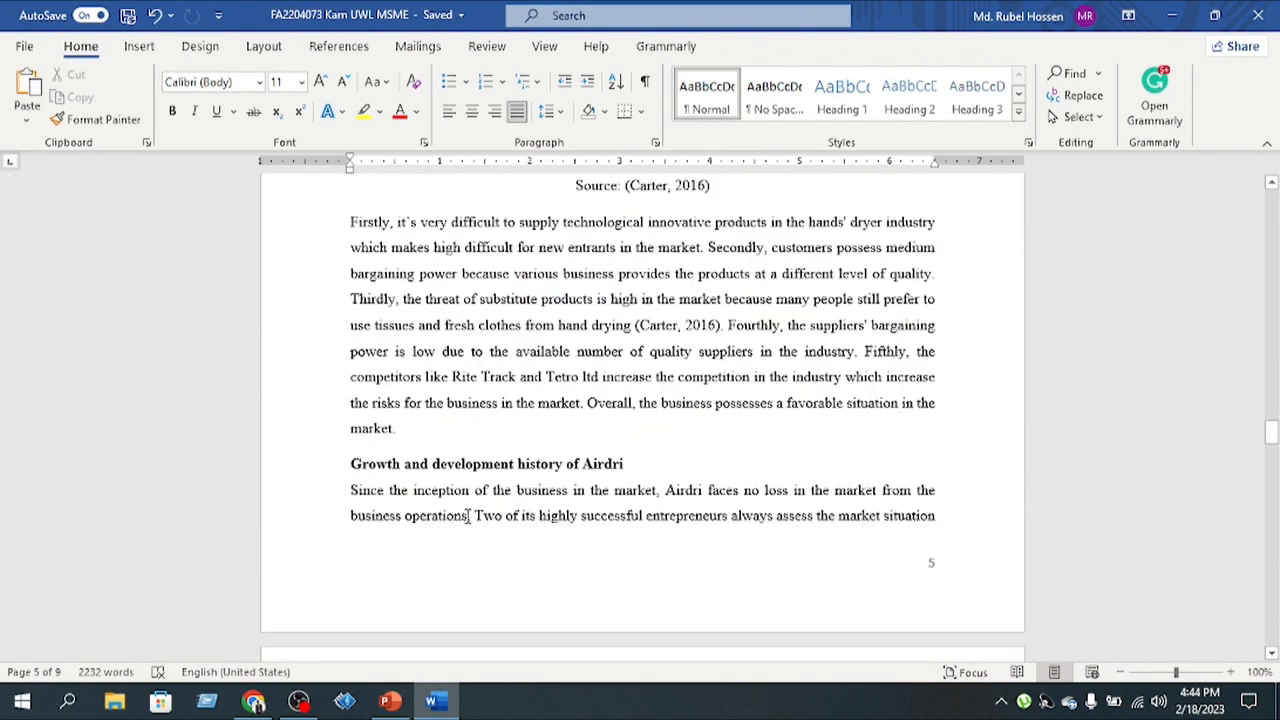
pyautogui.click(468, 520)
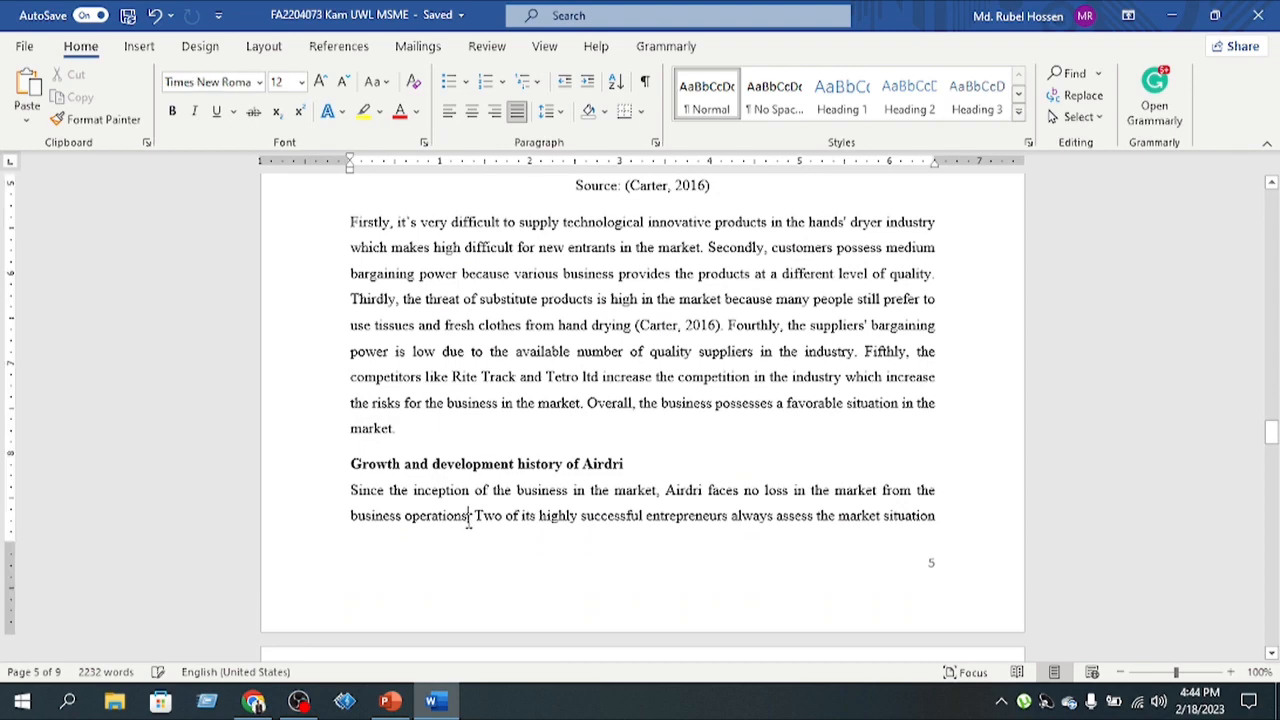
pyautogui.hotkey('ctrl', 'v')
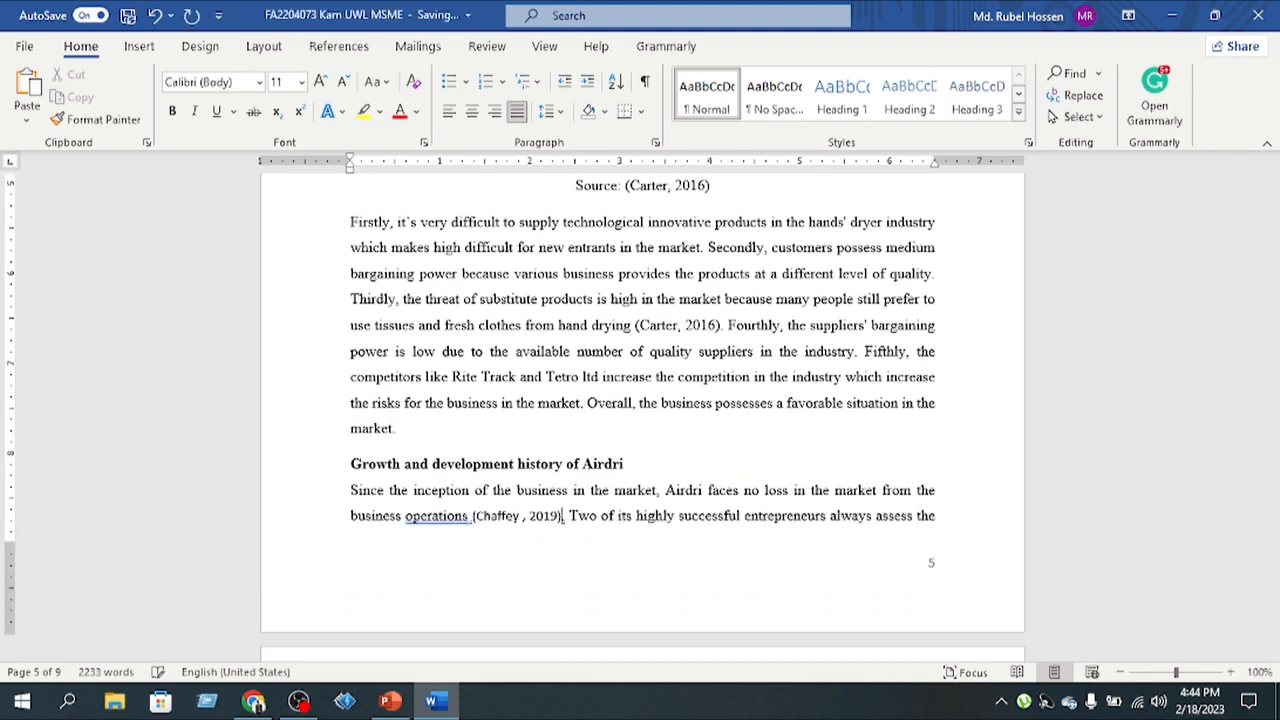
pyautogui.hotkey('alt', 'Tab')
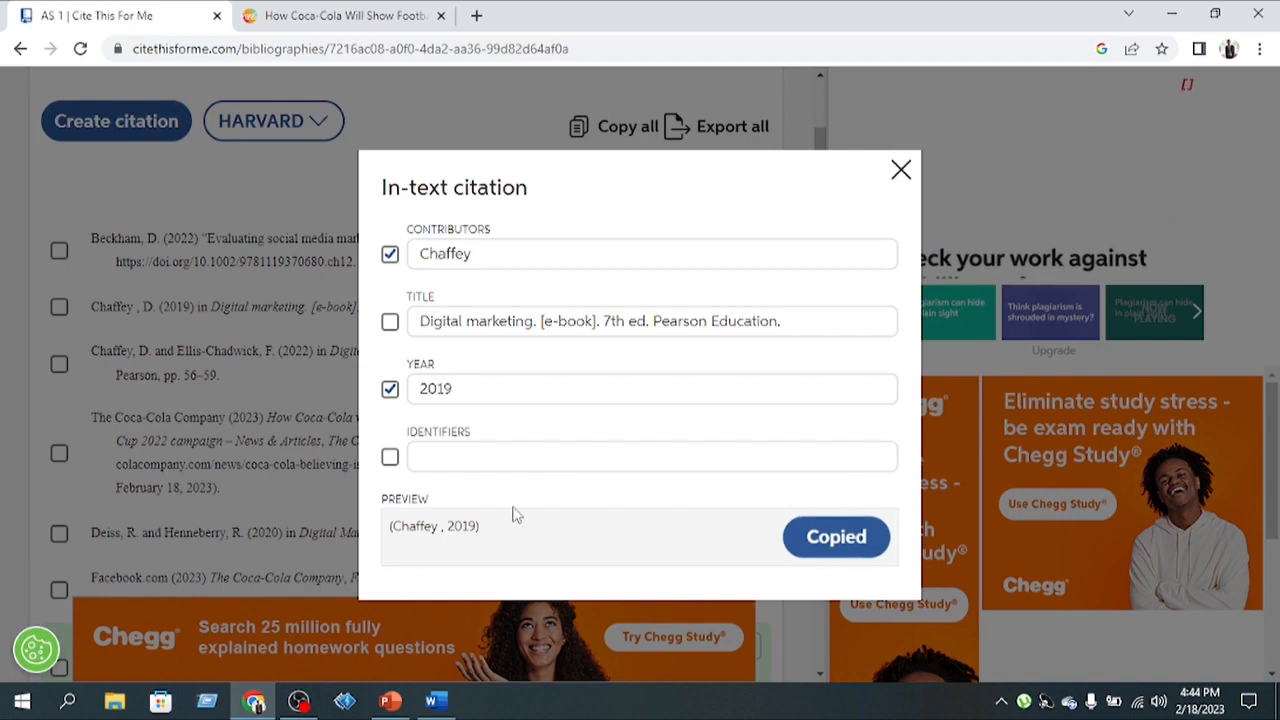
pyautogui.click(433, 701)
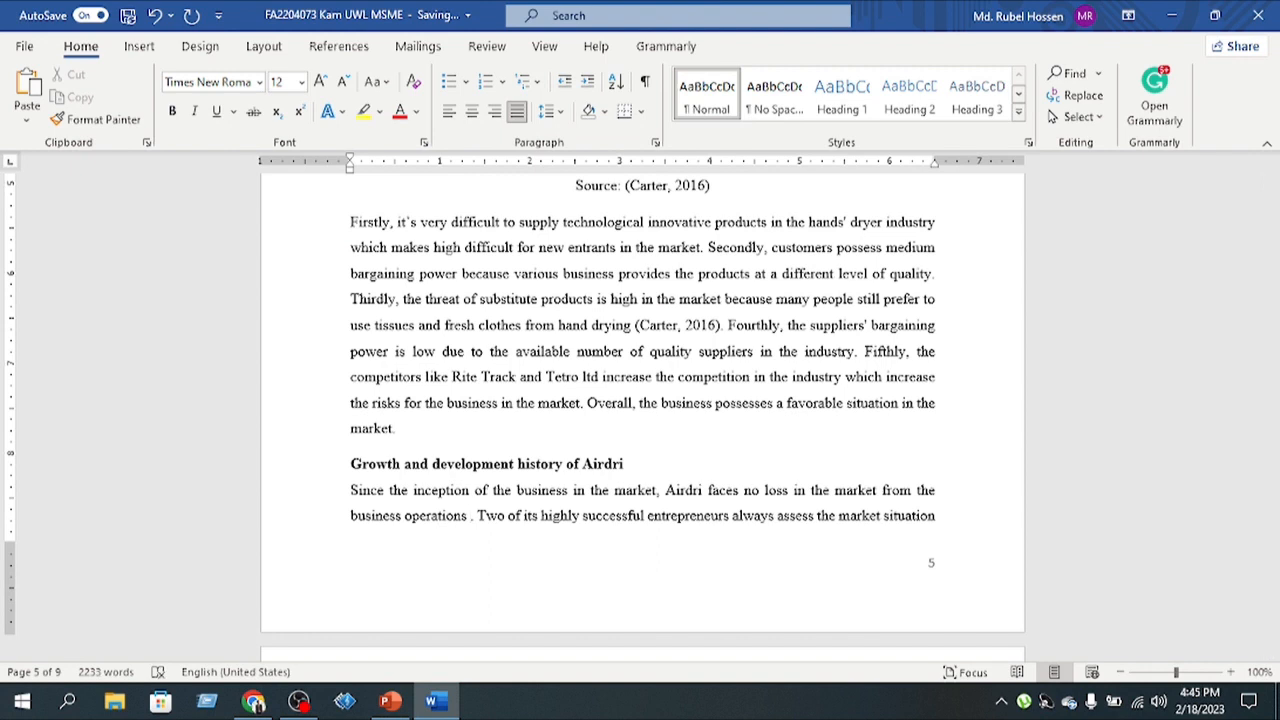
pyautogui.hotkey('ctrl', 'v')
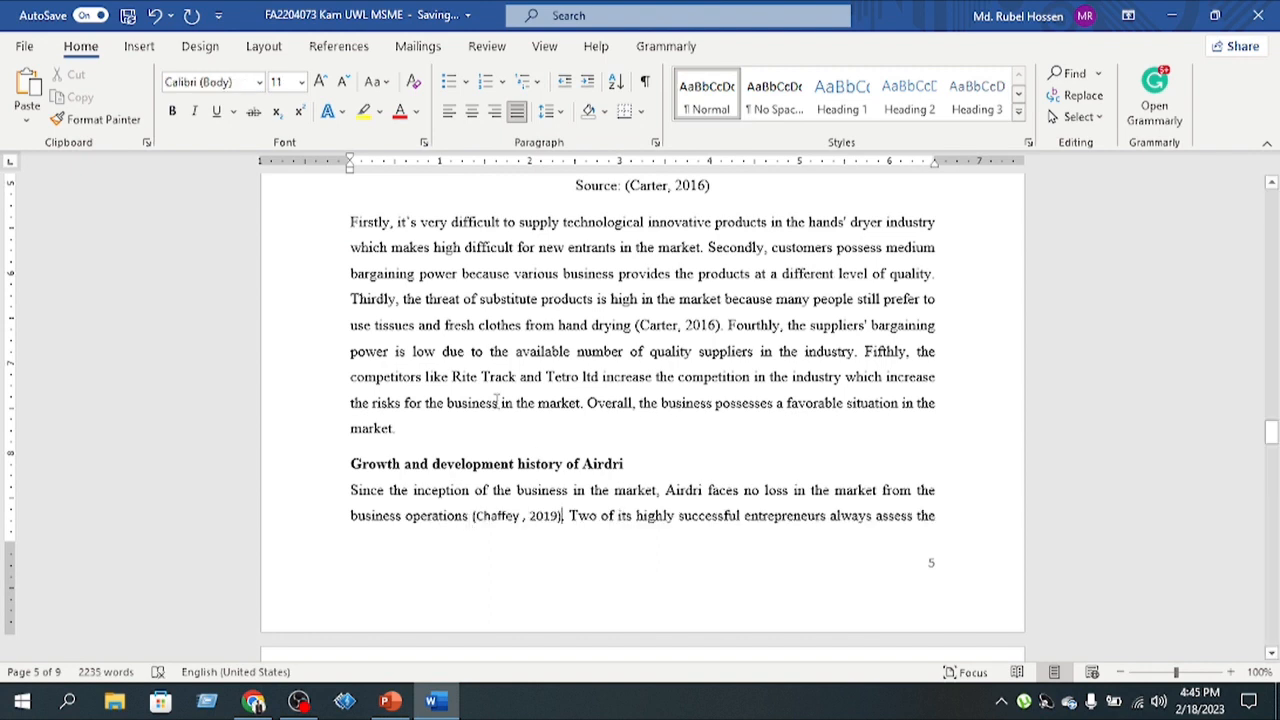
pyautogui.hotkey('alt', 'Tab')
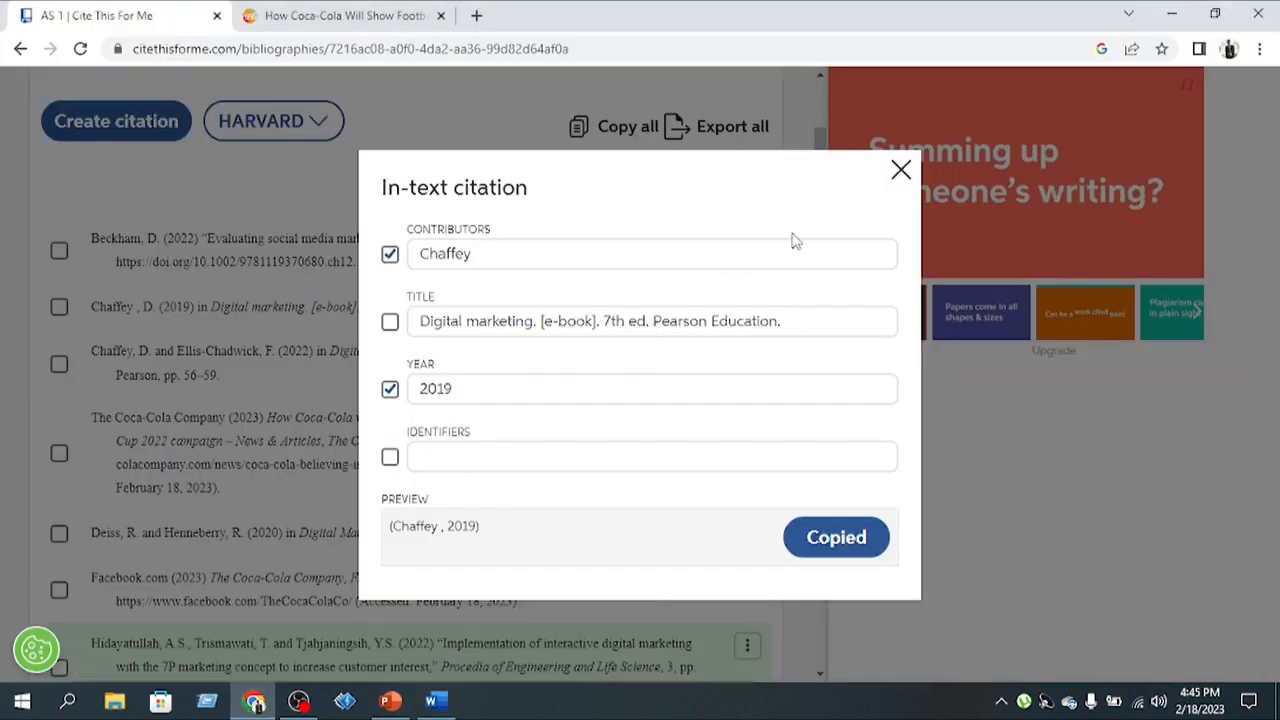
# Close the in-text citation dialog and copy all Harvard citations of the AS 1 bibliography at once
pyautogui.click(898, 172)
pyautogui.moveTo(428, 350)
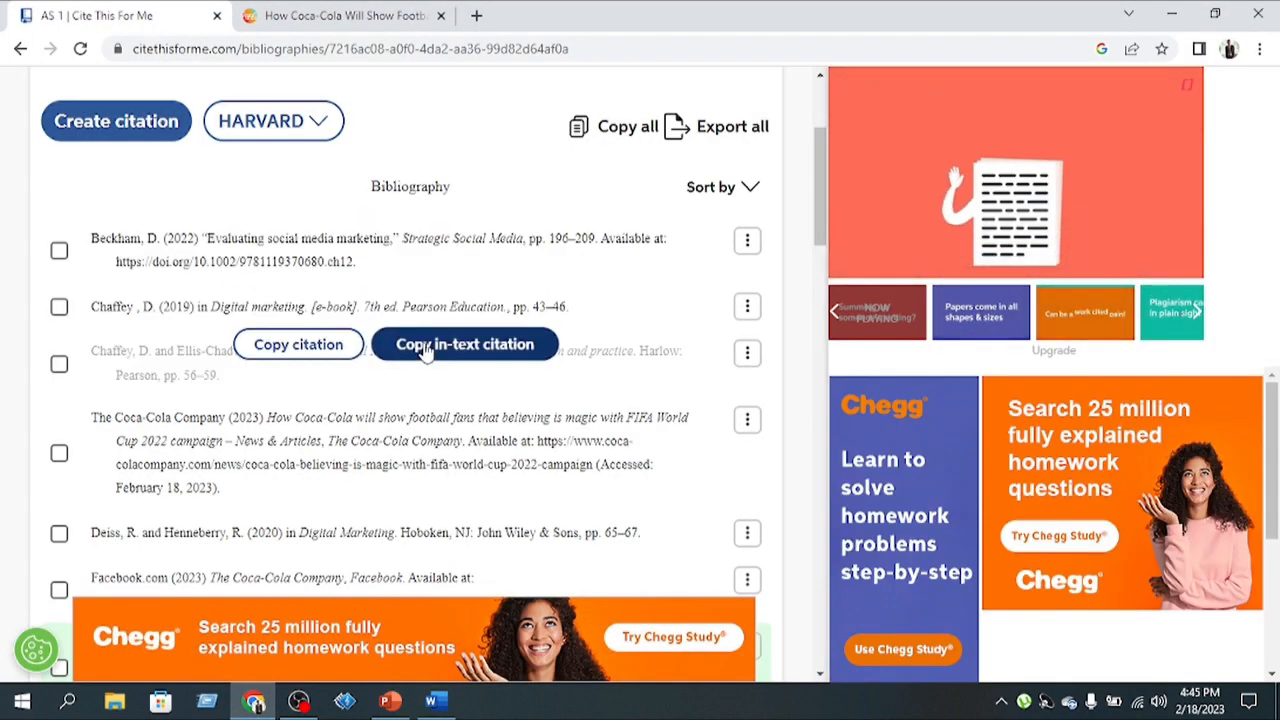
pyautogui.scroll(-4, 428, 350)
pyautogui.scroll(-3, 415, 465)
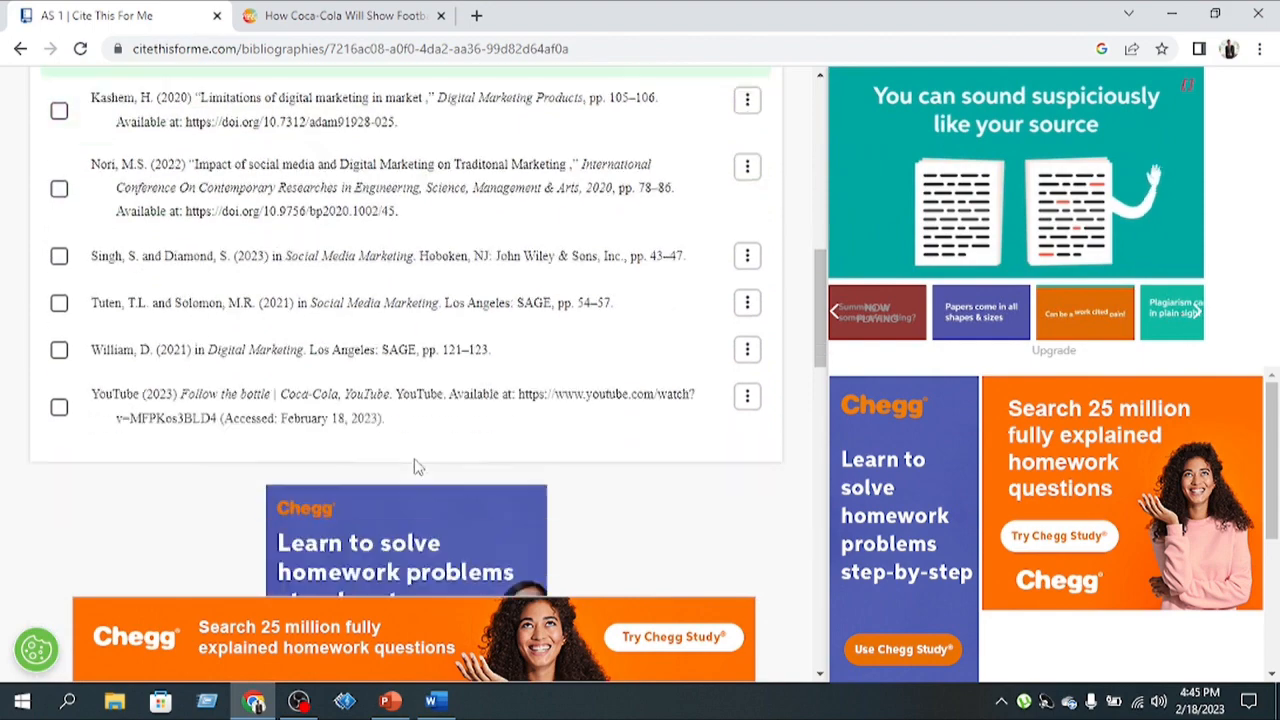
pyautogui.scroll(3, 457, 300)
pyautogui.scroll(5, 457, 300)
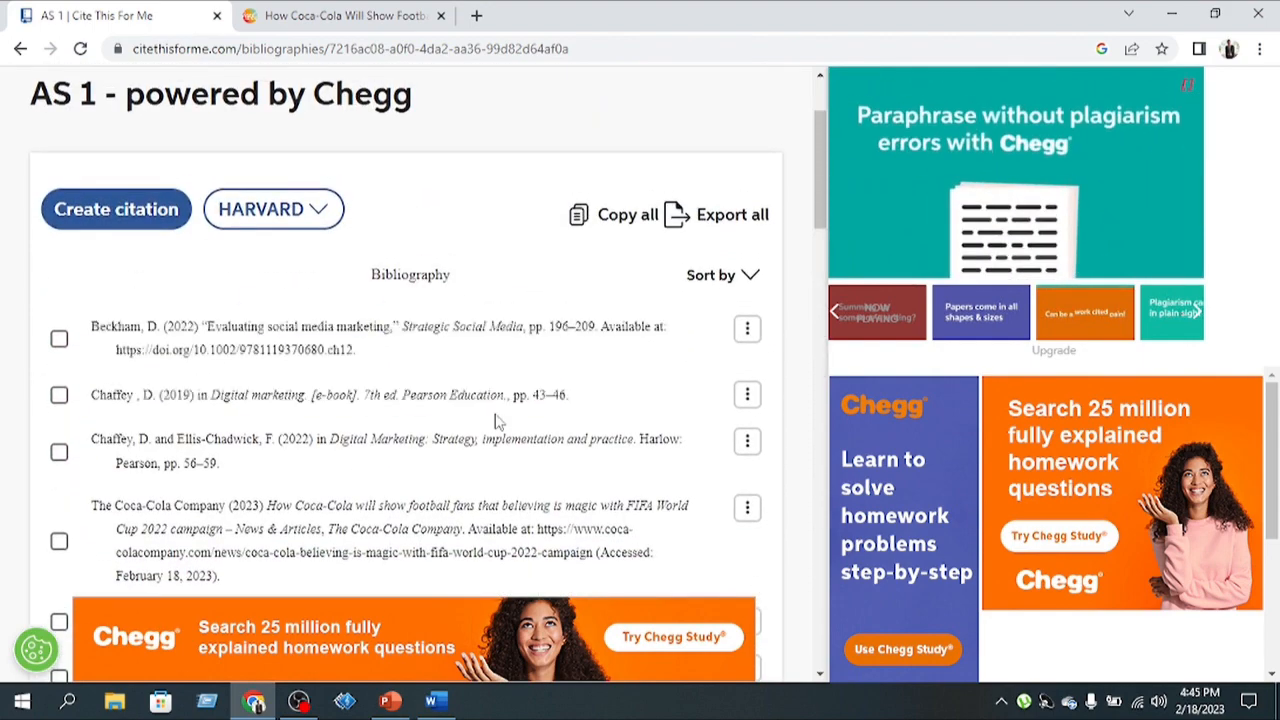
pyautogui.moveTo(490, 455)
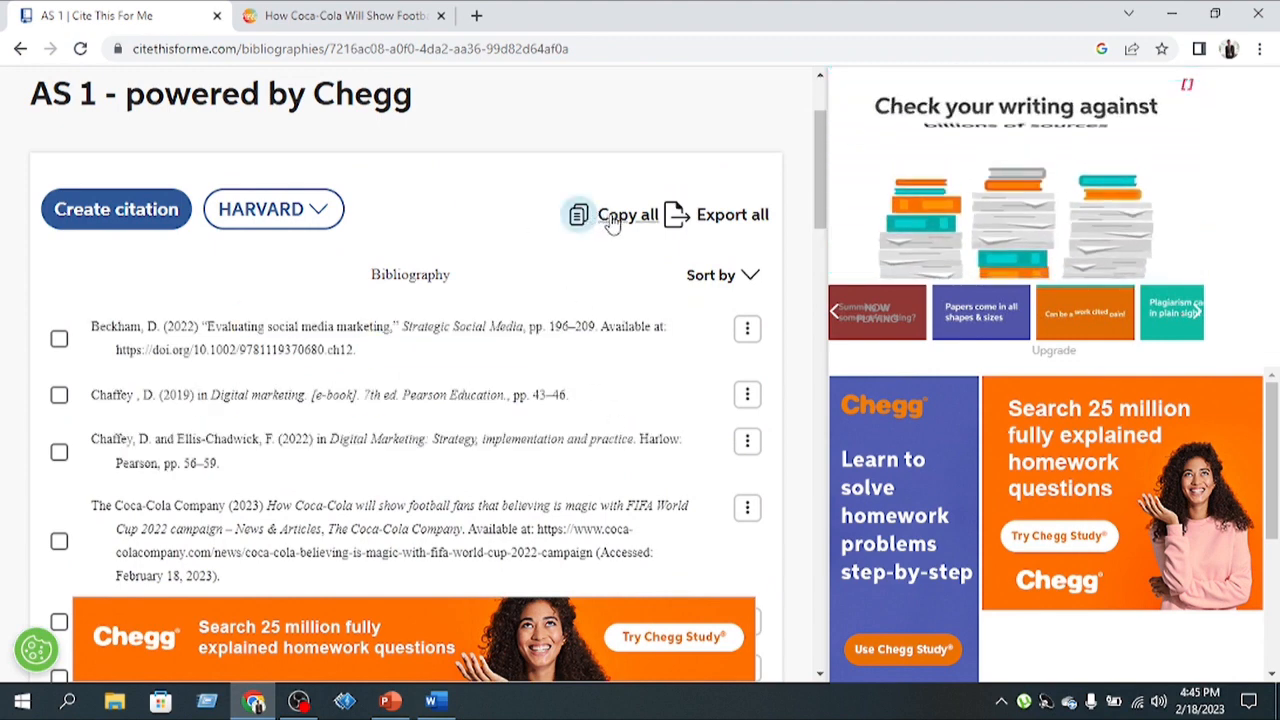
pyautogui.moveTo(333, 330)
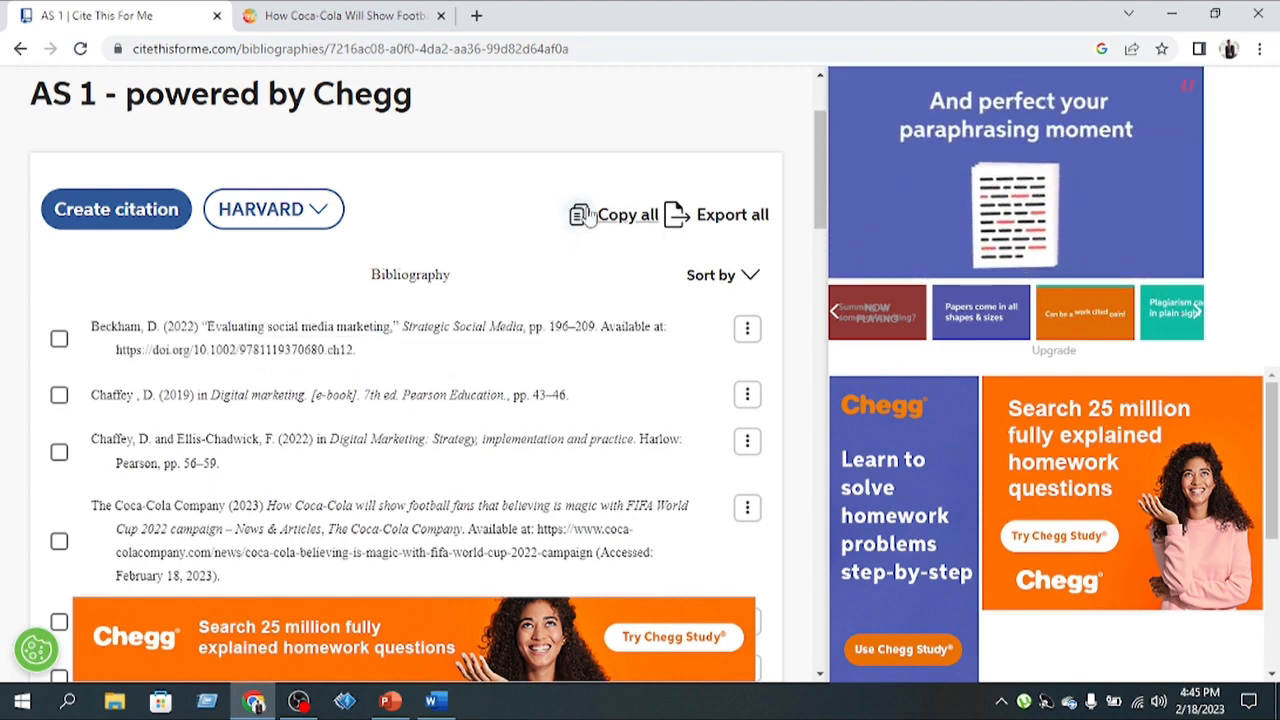
pyautogui.click(622, 226)
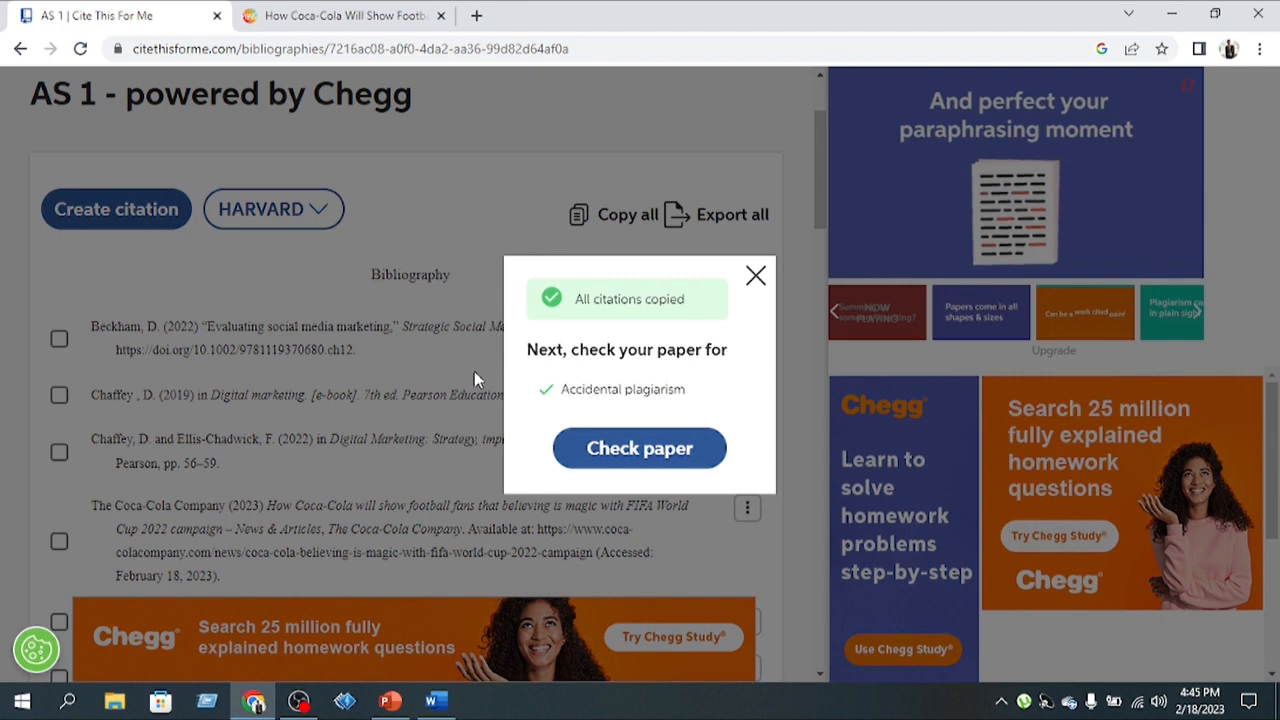
# Switch to Word and paste the copied bibliography under the References heading, before the first AirDri entry, and check the pasted list
pyautogui.click(436, 703)
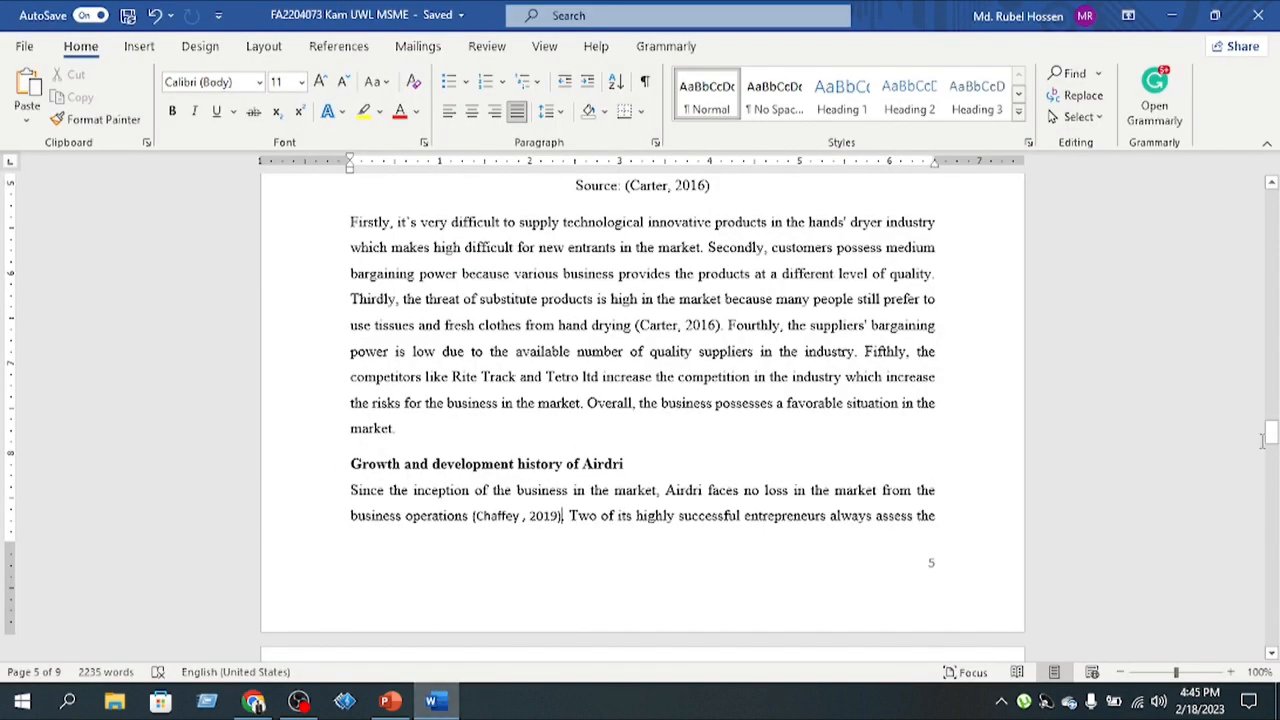
pyautogui.moveTo(1272, 440); pyautogui.dragTo(1272, 636)
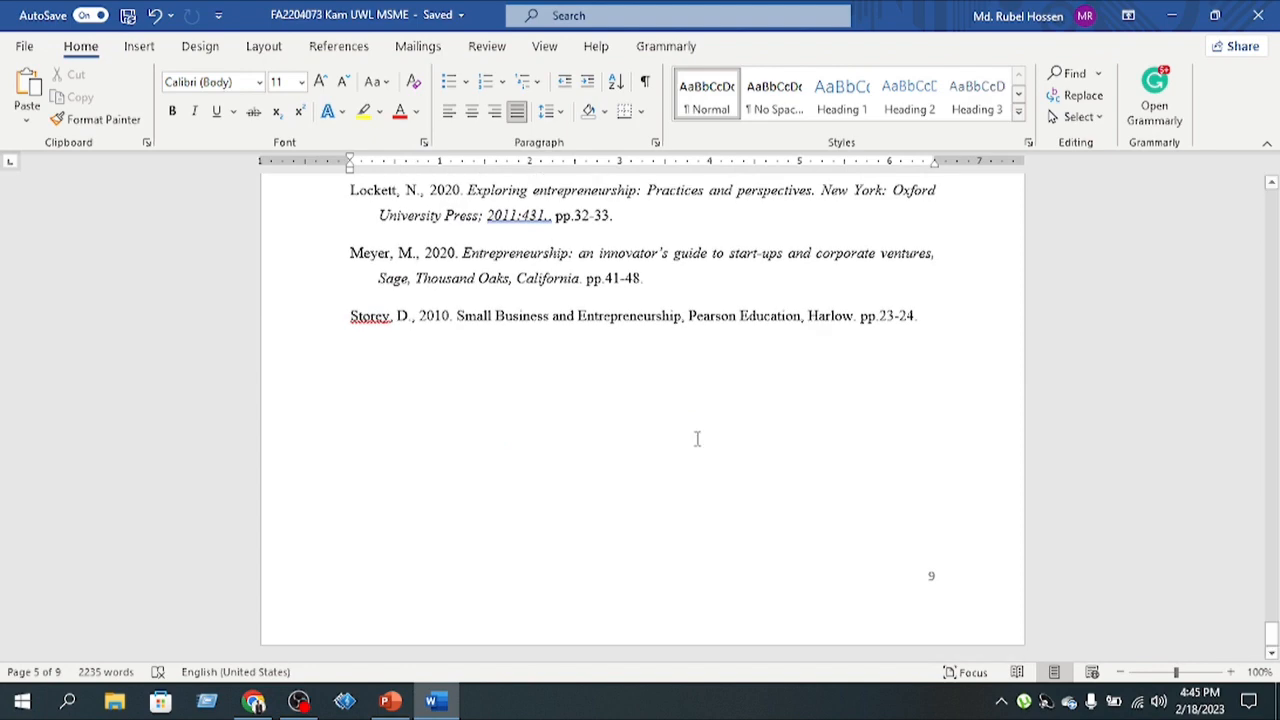
pyautogui.scroll(9, 697, 438)
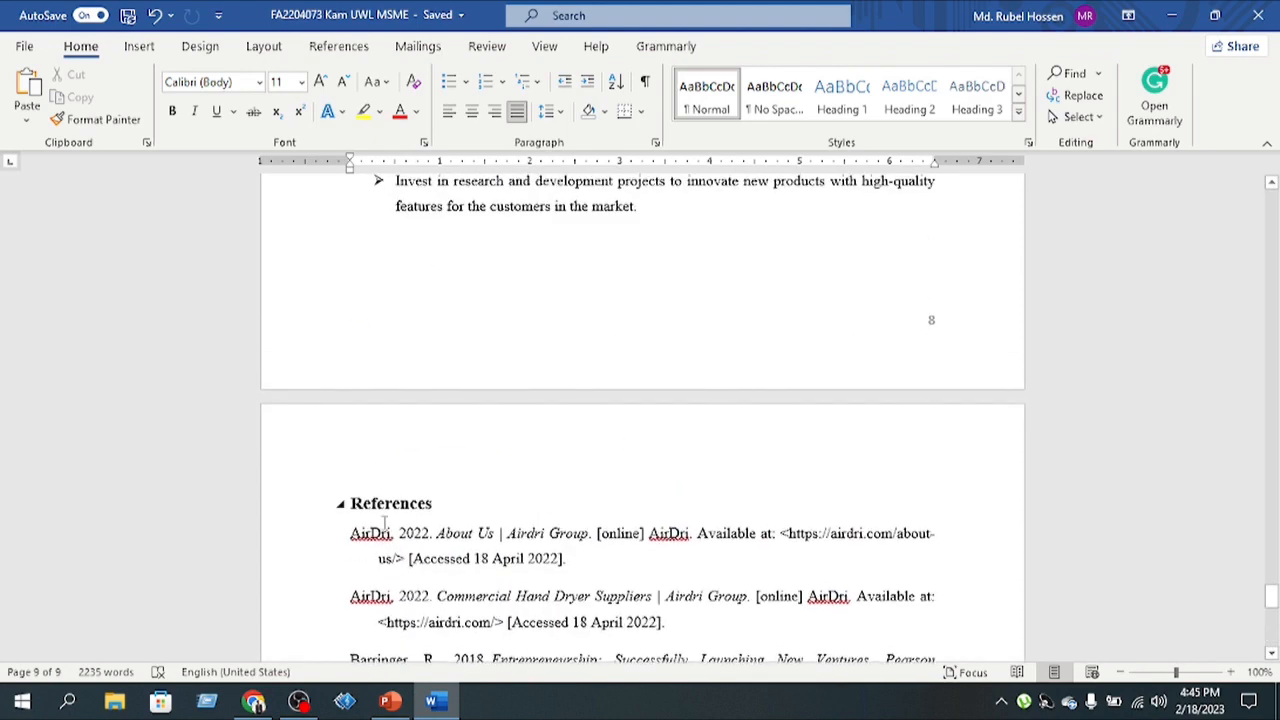
pyautogui.click(351, 532)
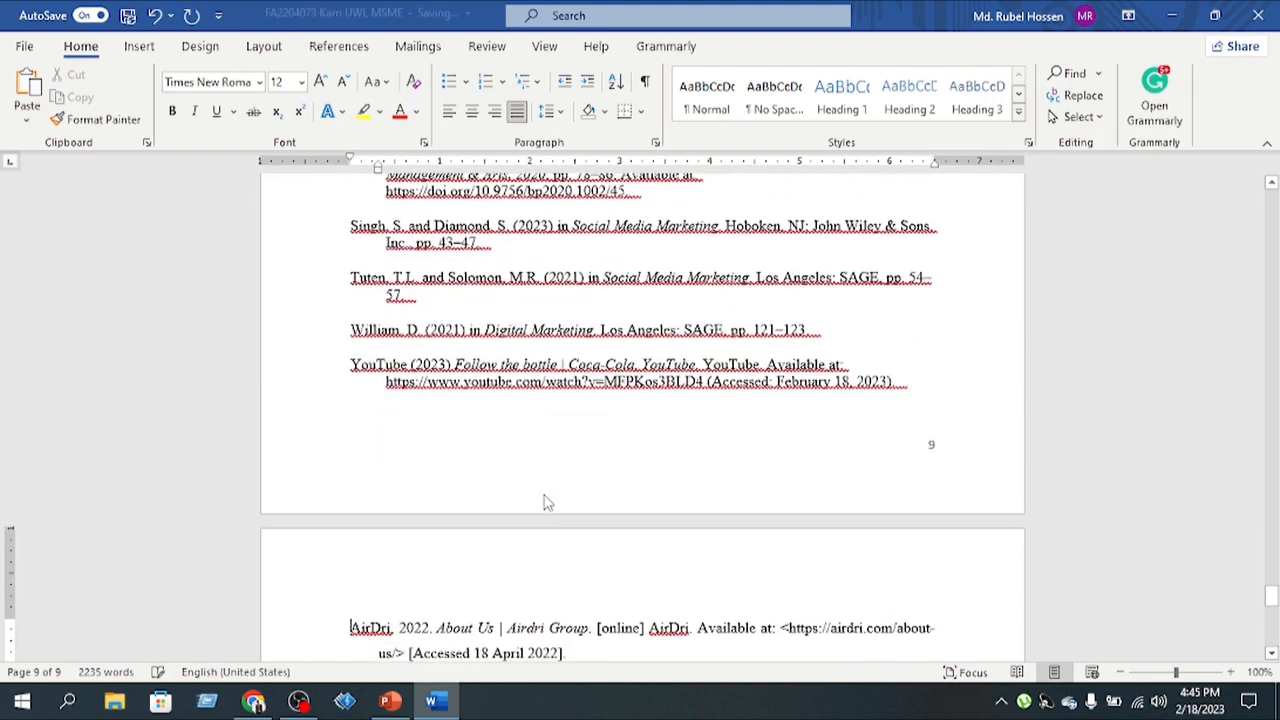
pyautogui.scroll(10, 565, 380)
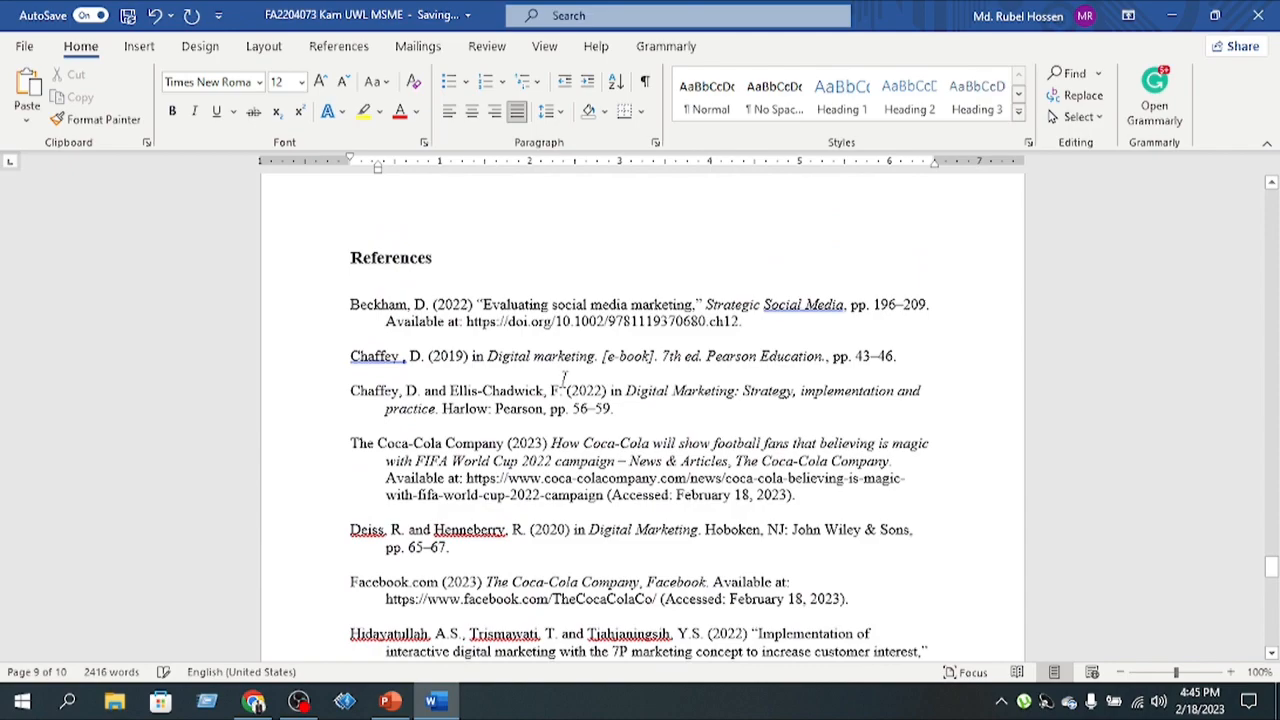
pyautogui.scroll(-6, 564, 380)
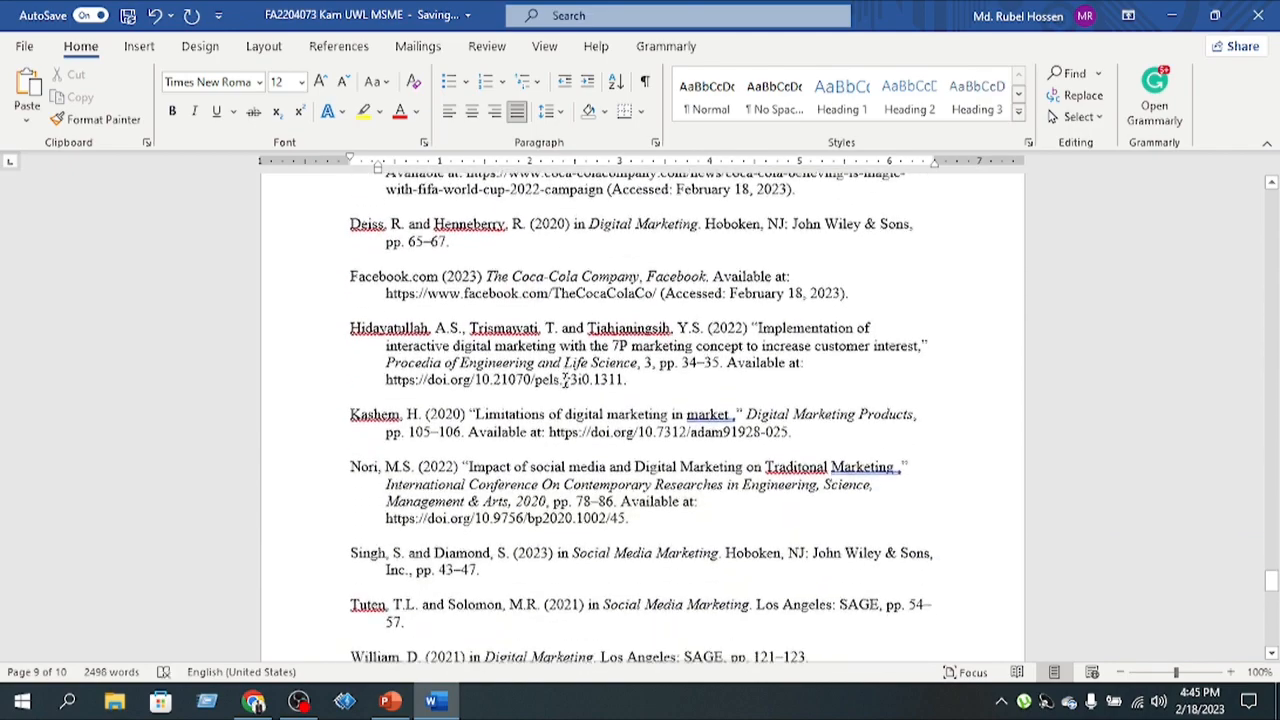
pyautogui.scroll(6, 565, 380)
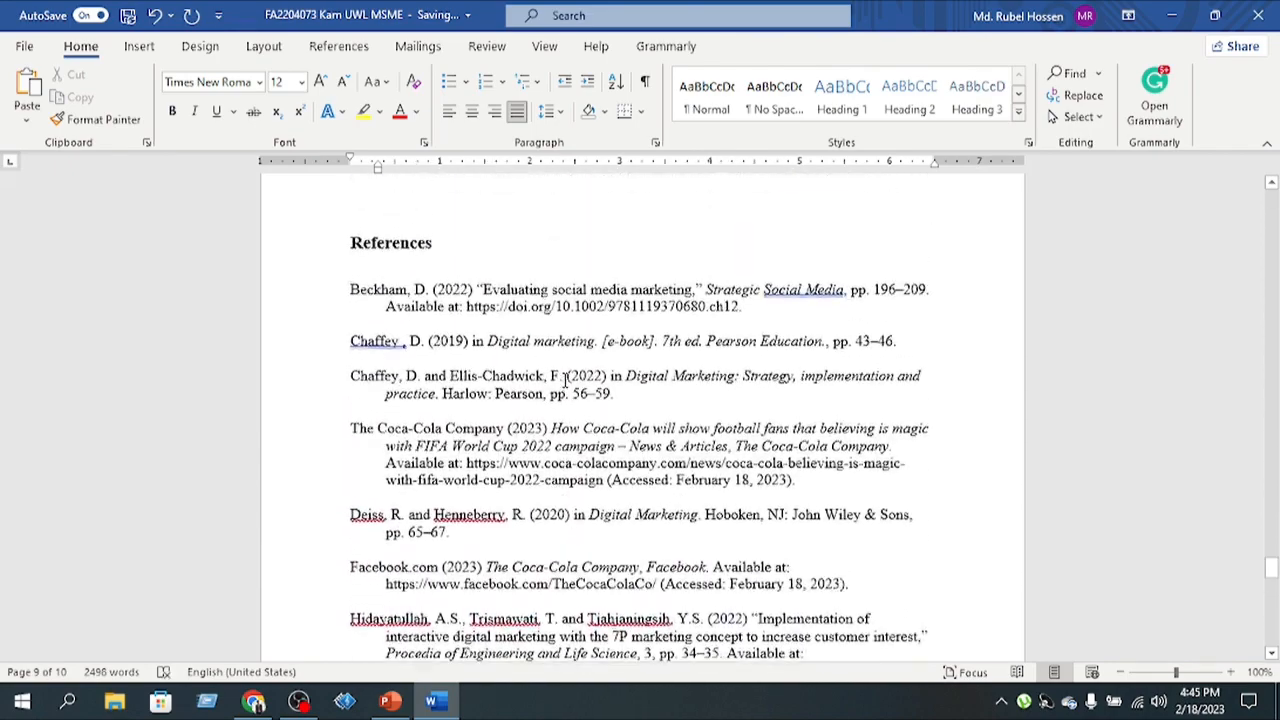
pyautogui.scroll(2, 565, 380)
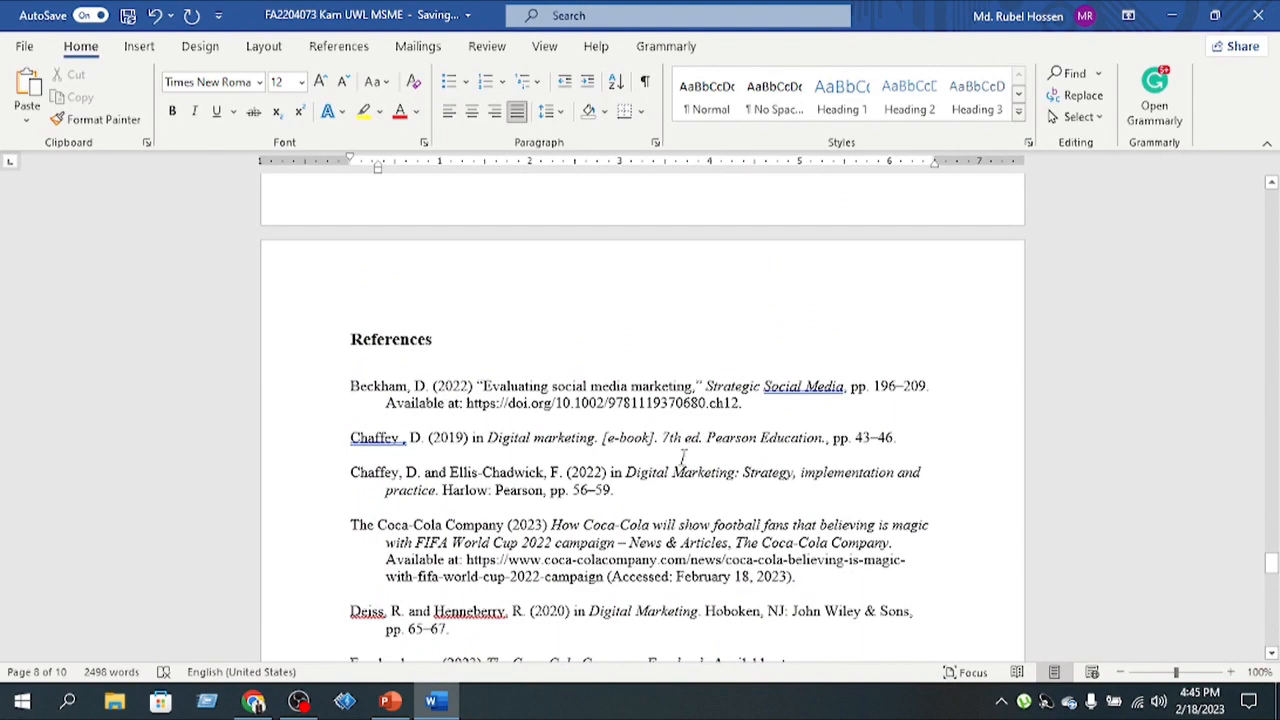